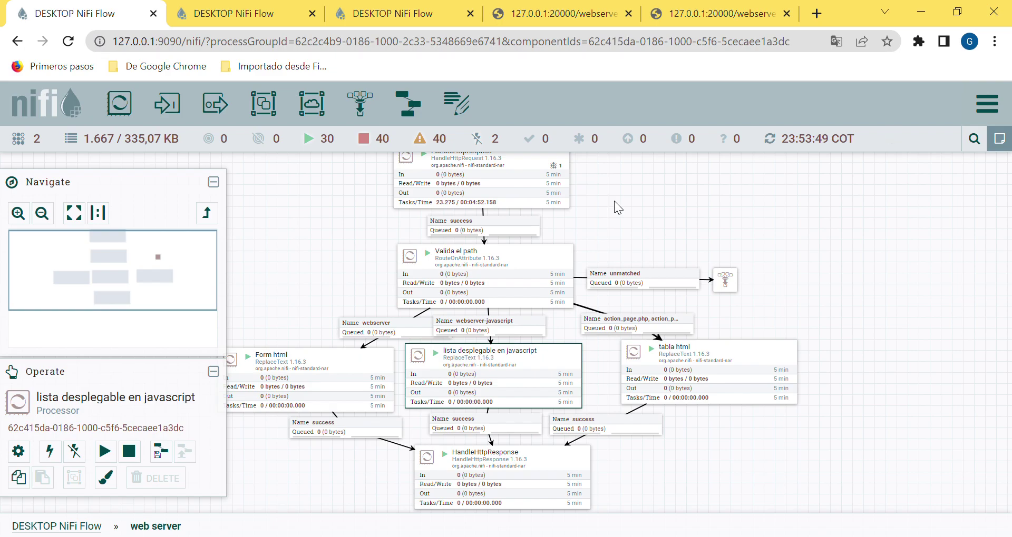
pyautogui.moveTo(614, 201); pyautogui.dragTo(644, 221)
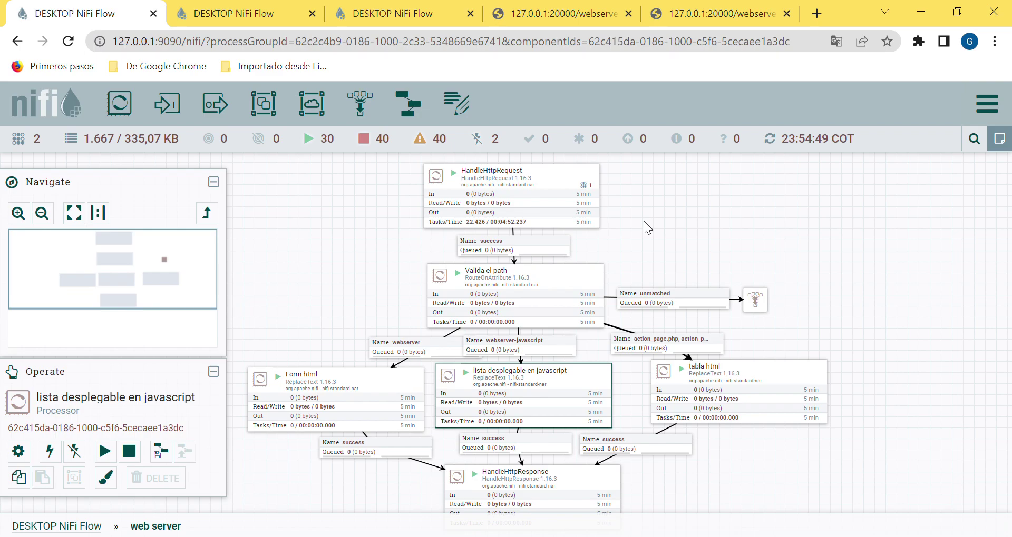
# Open Arrows.app in a new browser tab and create a new graph stored in Web Browser storage
pyautogui.click(817, 14)
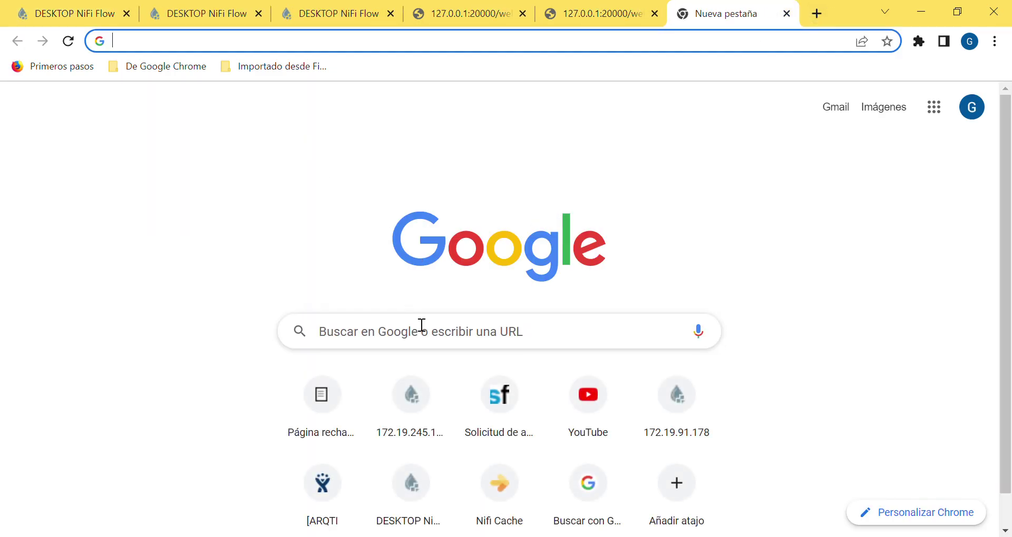
pyautogui.click(510, 493)
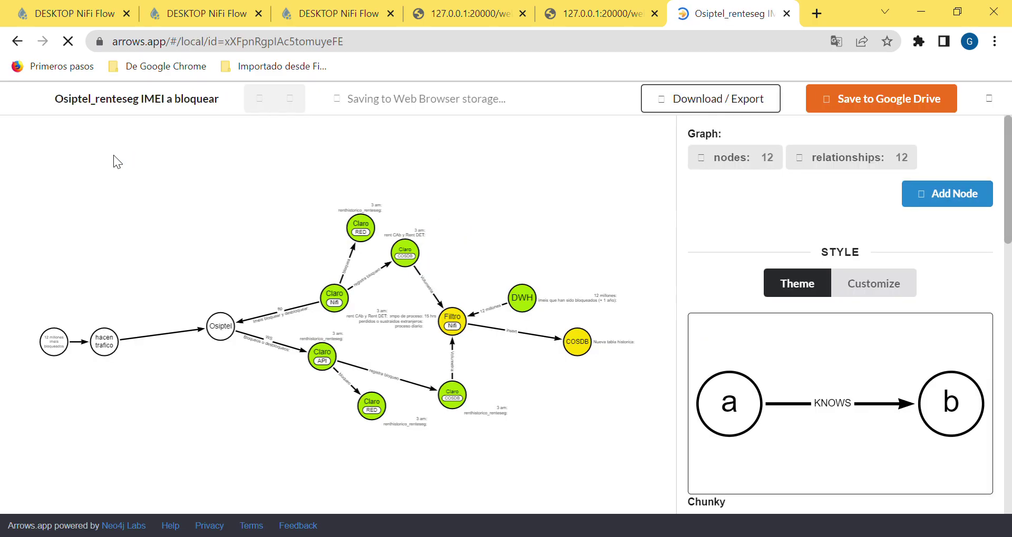
pyautogui.click(20, 99)
pyautogui.moveTo(16, 131)
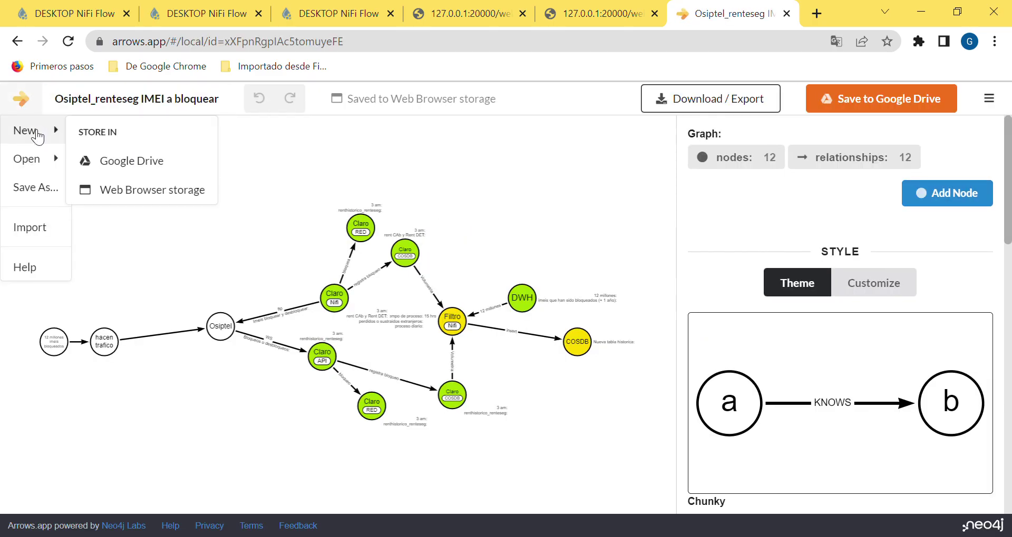
pyautogui.click(136, 199)
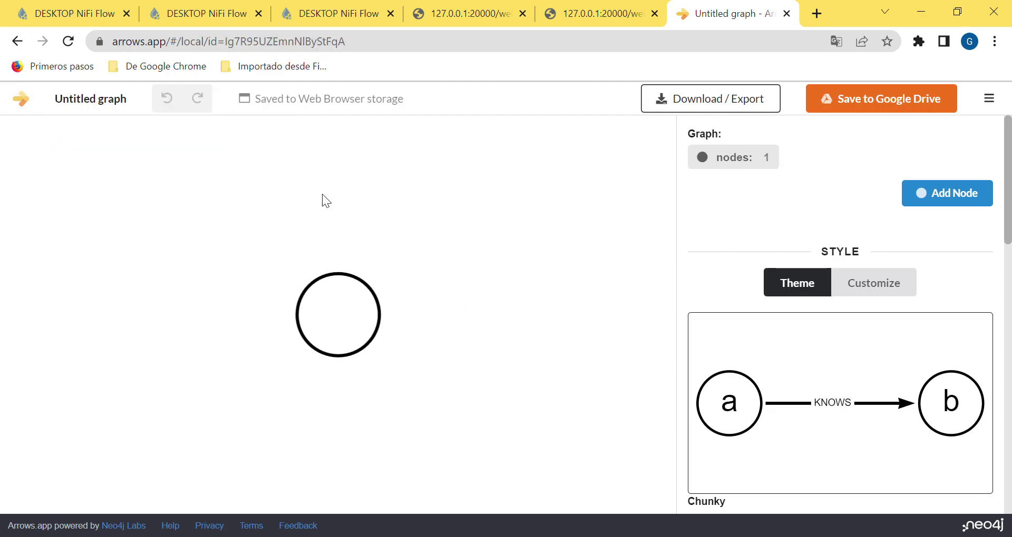
# Caption the graph's initial node "navegador" and give it the label "Chrome"
pyautogui.click(337, 319)
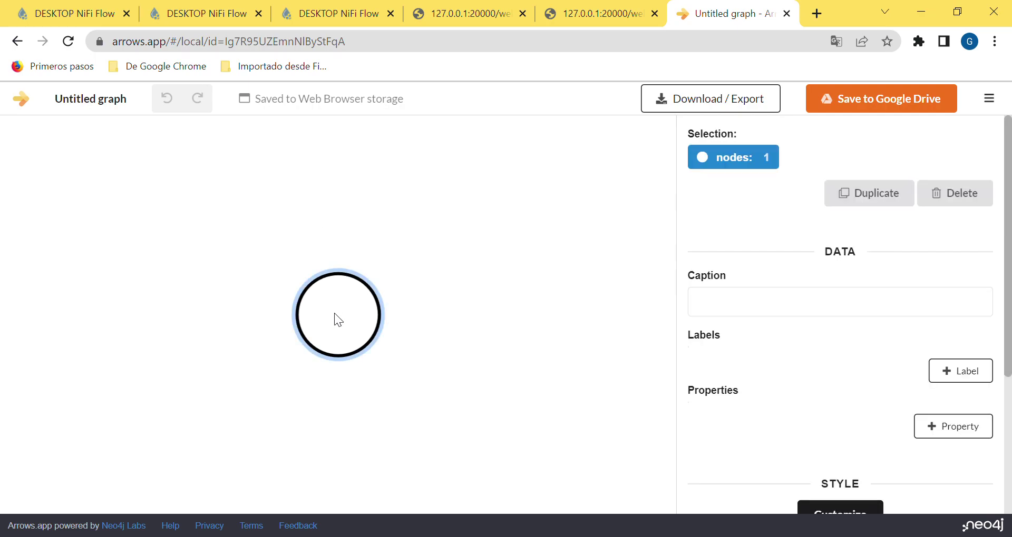
pyautogui.doubleClick(335, 314)
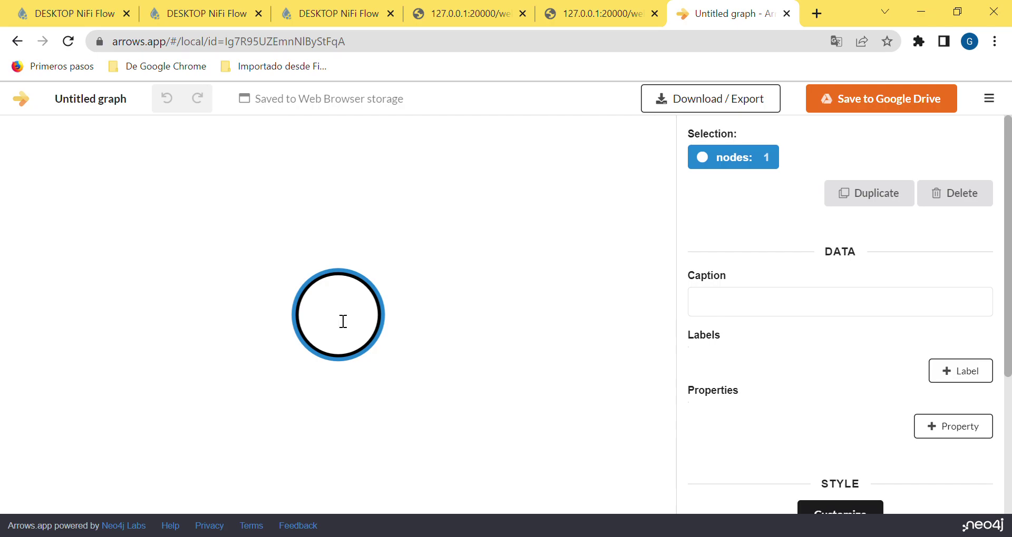
pyautogui.write('navegar')
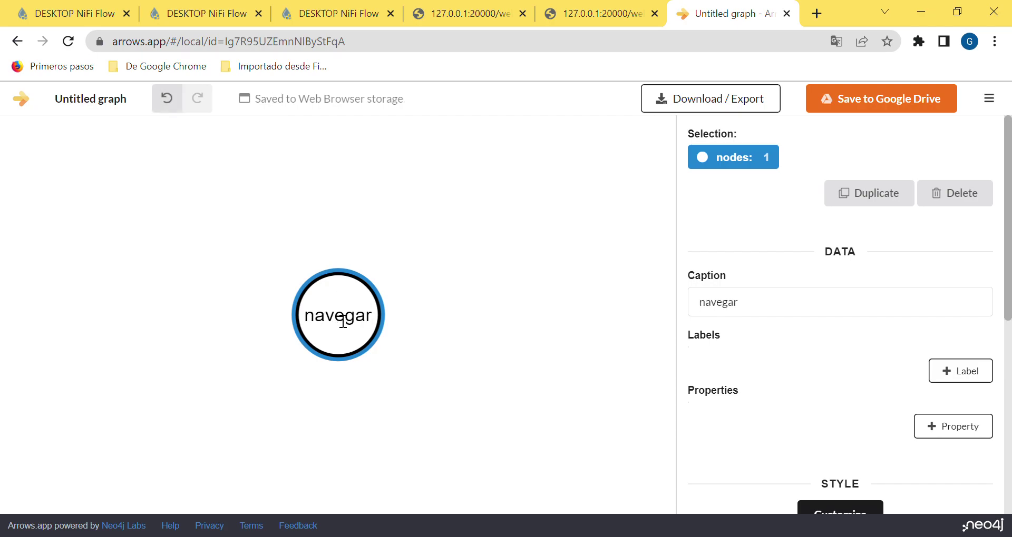
pyautogui.press('BackSpace')
pyautogui.press('BackSpace')
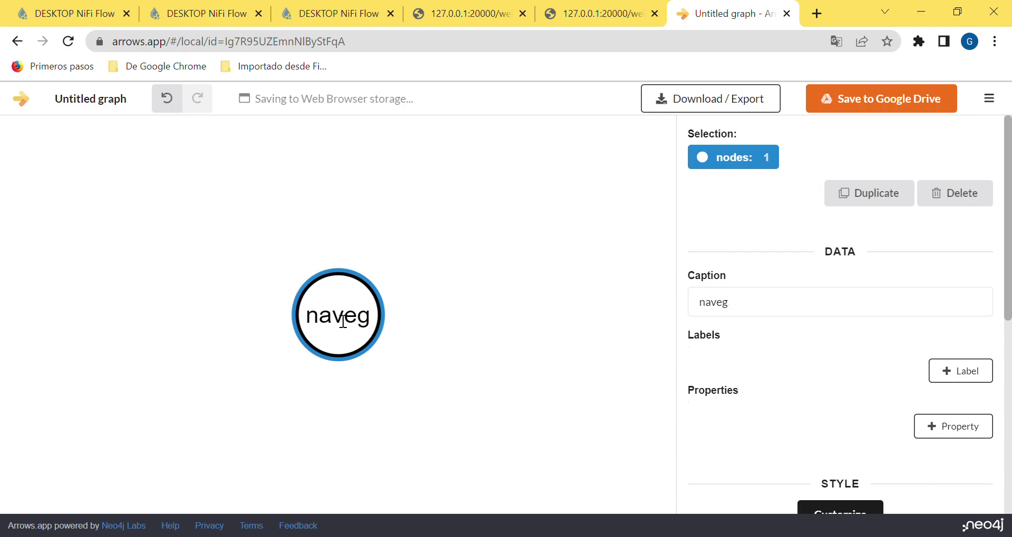
pyautogui.write('ador')
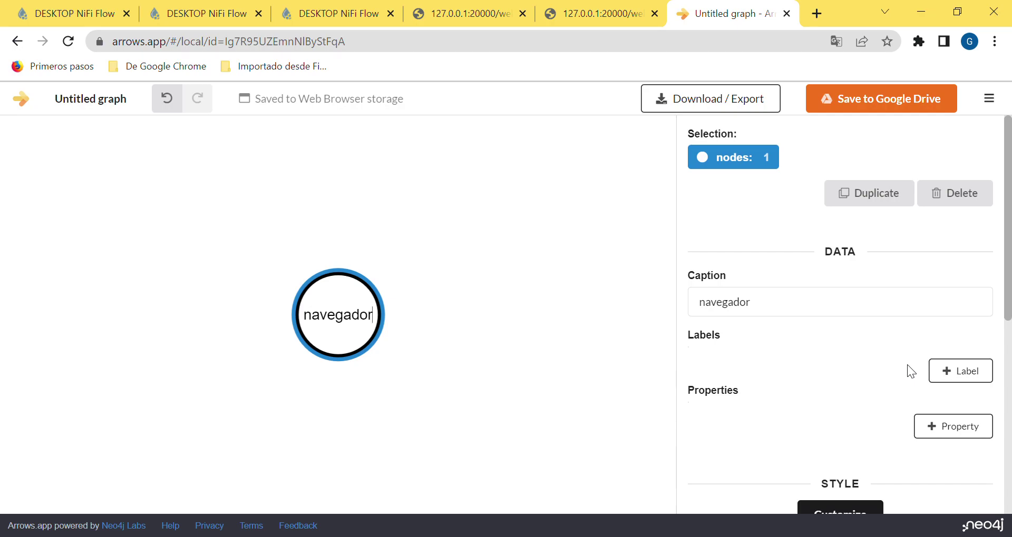
pyautogui.click(949, 368)
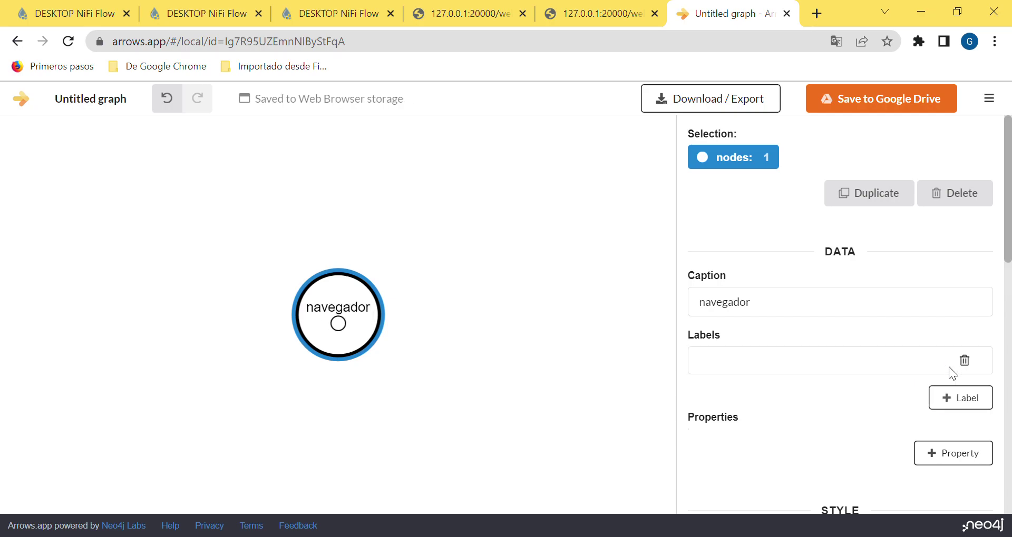
pyautogui.write('Chrome')
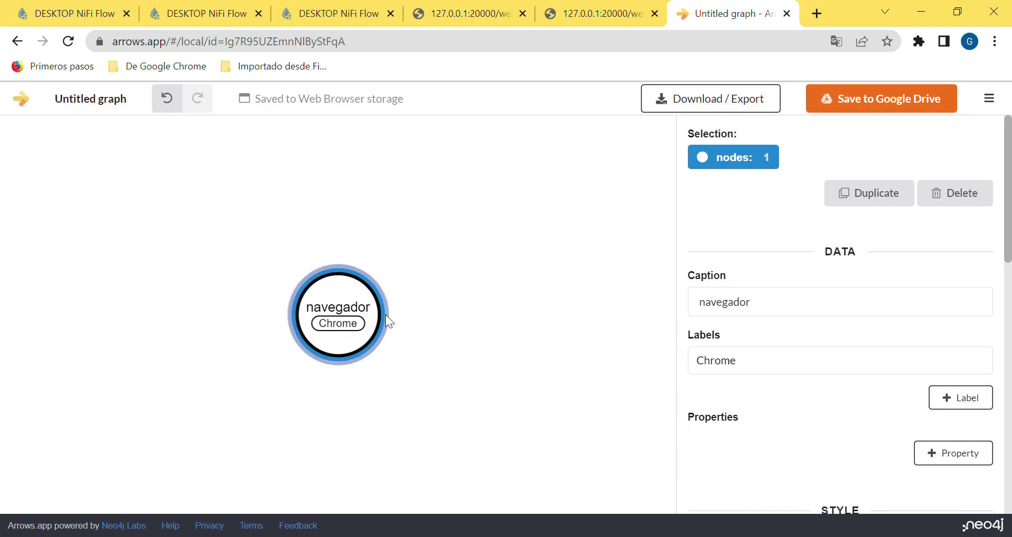
# Add a node captioned "webserver" linked from navegador, and draw a return relationship from webserver to navegador
pyautogui.moveTo(387, 316); pyautogui.dragTo(492, 315)
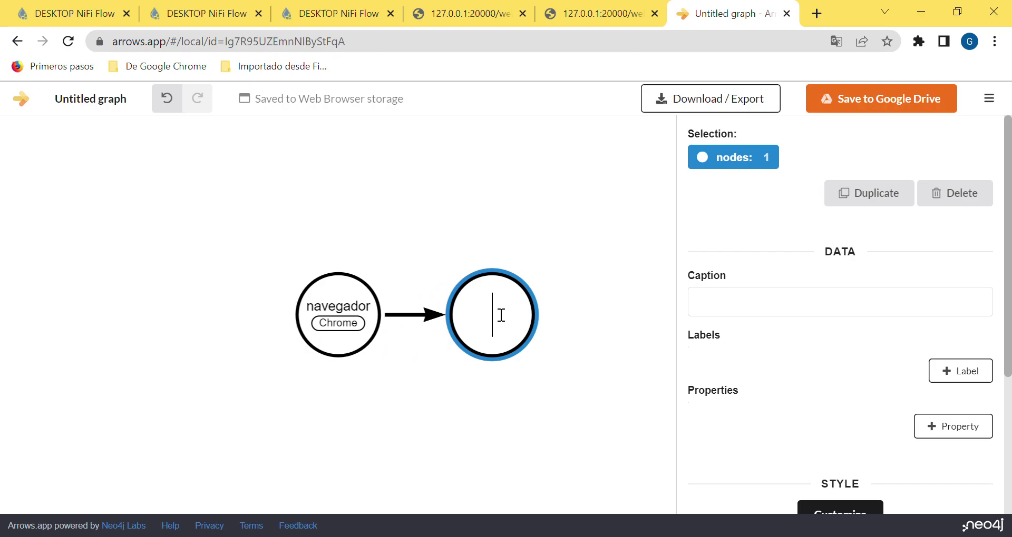
pyautogui.write('webserver')
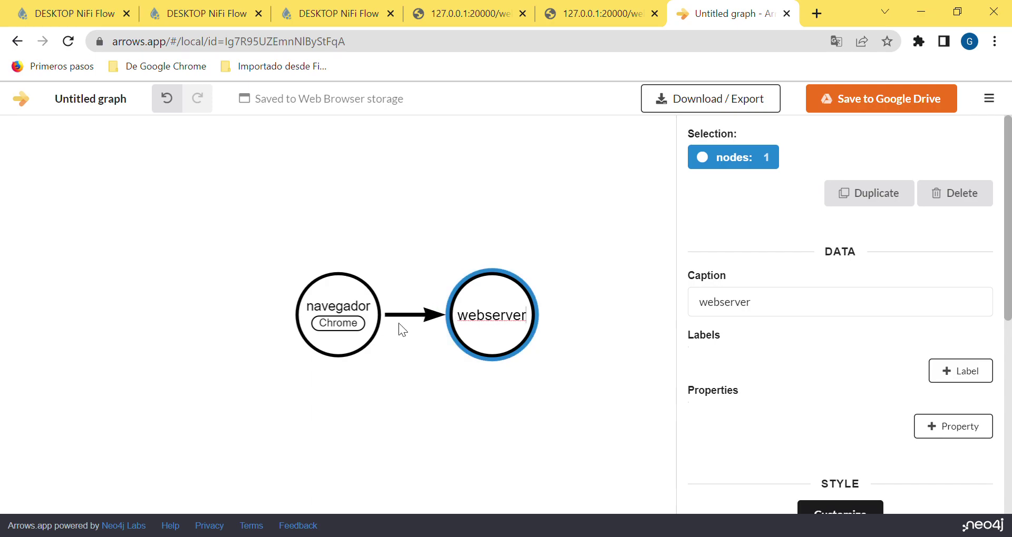
pyautogui.moveTo(447, 326); pyautogui.dragTo(363, 329)
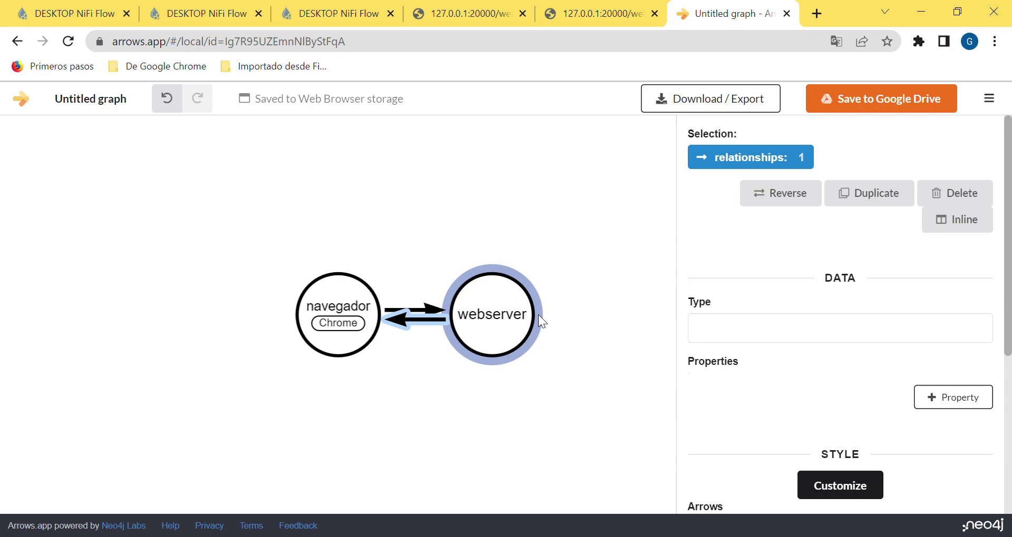
# Add a third node to the right of webserver, linked from it, and leave its caption empty
pyautogui.moveTo(539, 315); pyautogui.dragTo(616, 309)
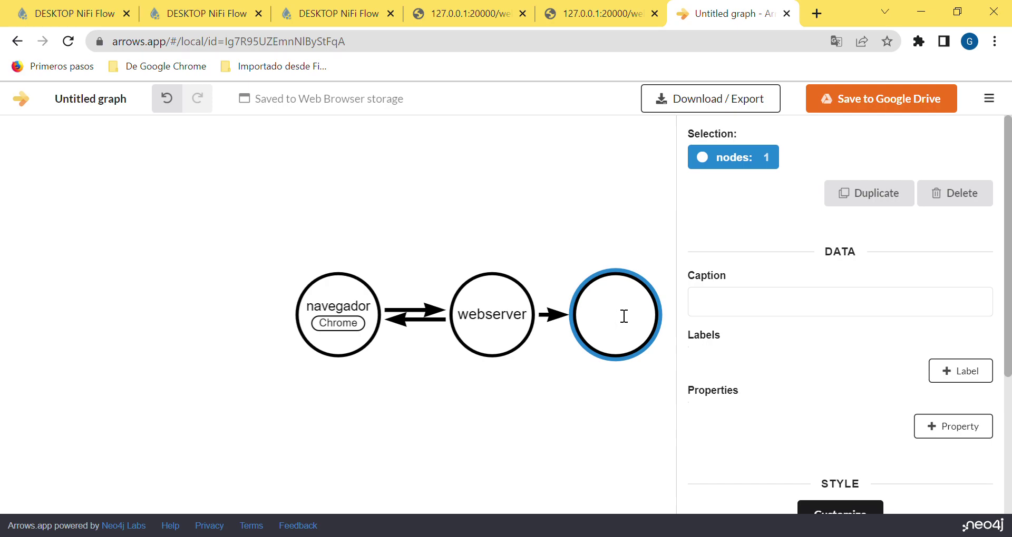
pyautogui.write('Cap')
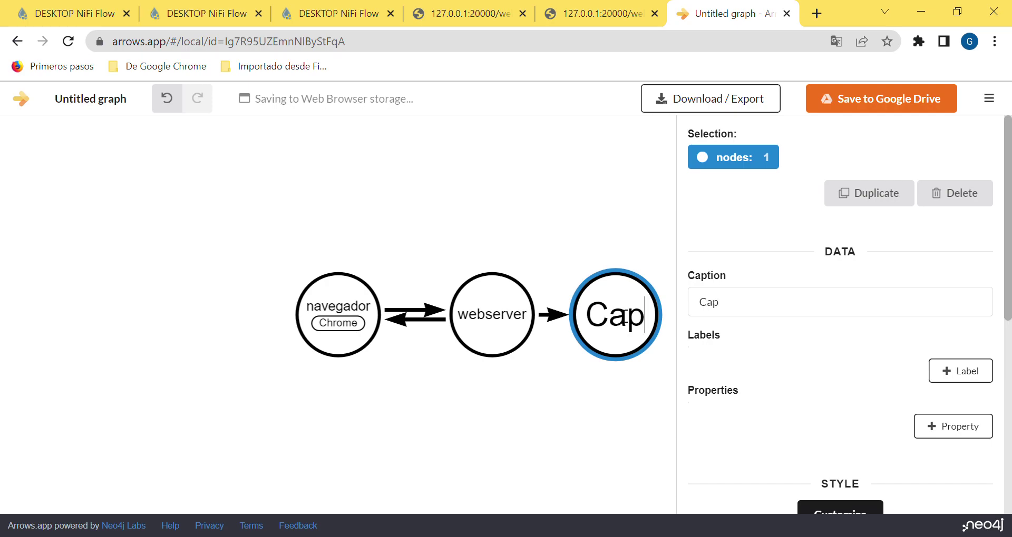
pyautogui.press('BackSpace')
pyautogui.press('BackSpace')
pyautogui.press('BackSpace')
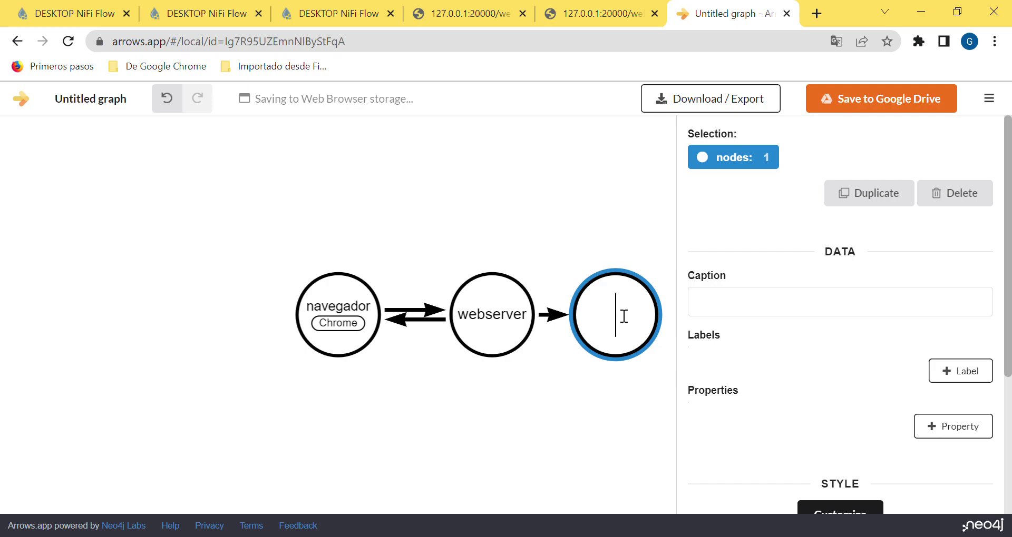
# Add the label "front" to the webserver node
pyautogui.click(479, 323)
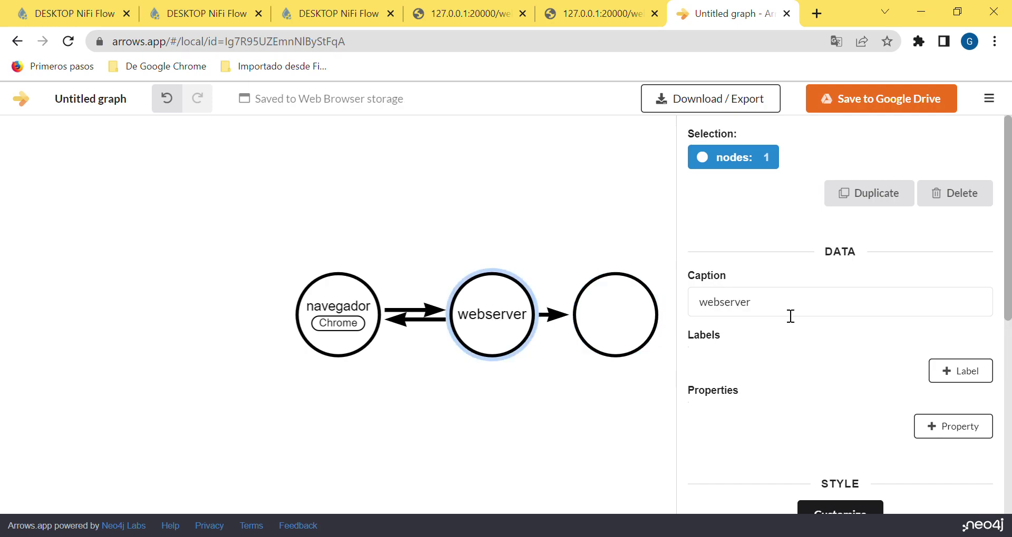
pyautogui.click(958, 374)
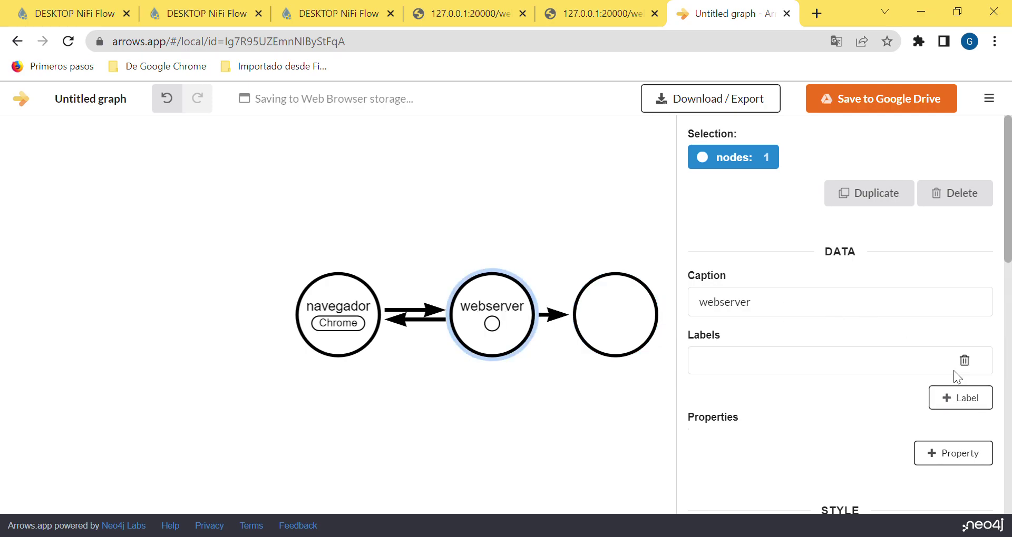
pyautogui.click(748, 367)
pyautogui.write('front')
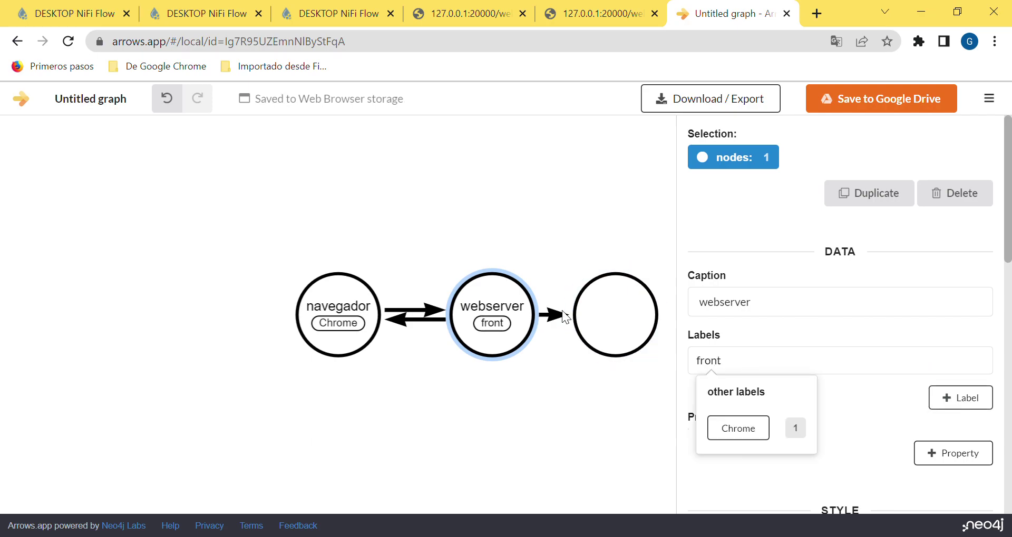
# Add the label "integracion" to the uncaptioned third node and clear the selection
pyautogui.click(615, 312)
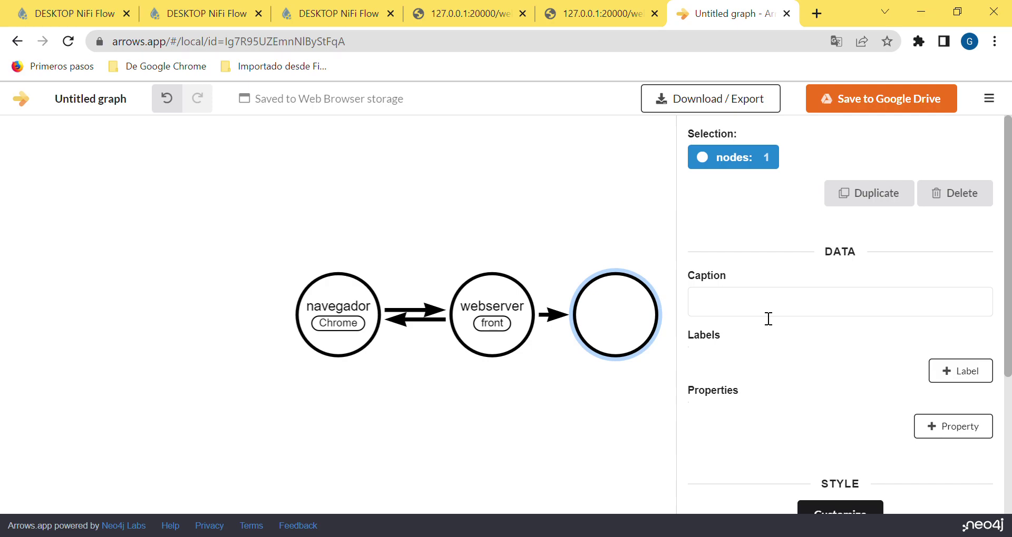
pyautogui.click(964, 372)
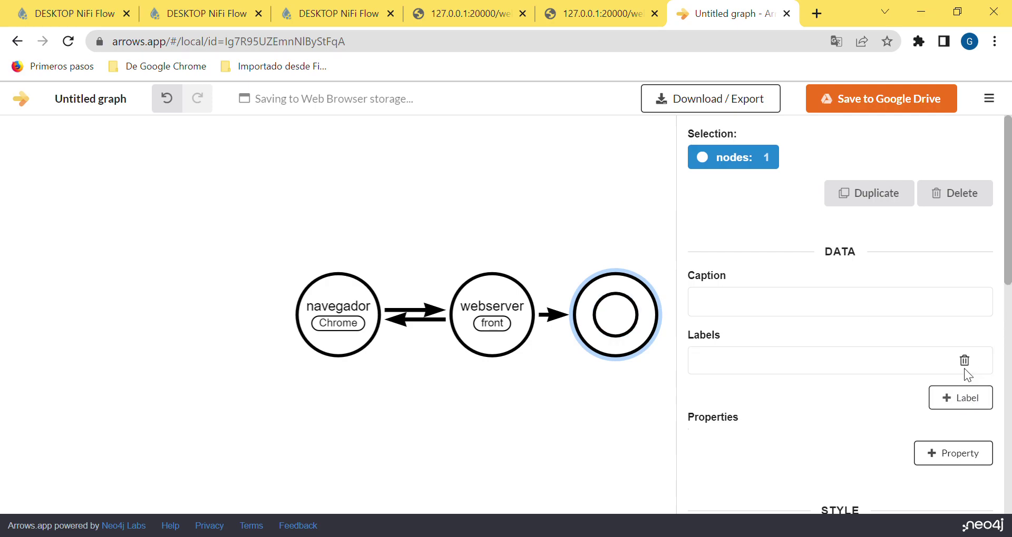
pyautogui.click(747, 367)
pyautogui.write('in')
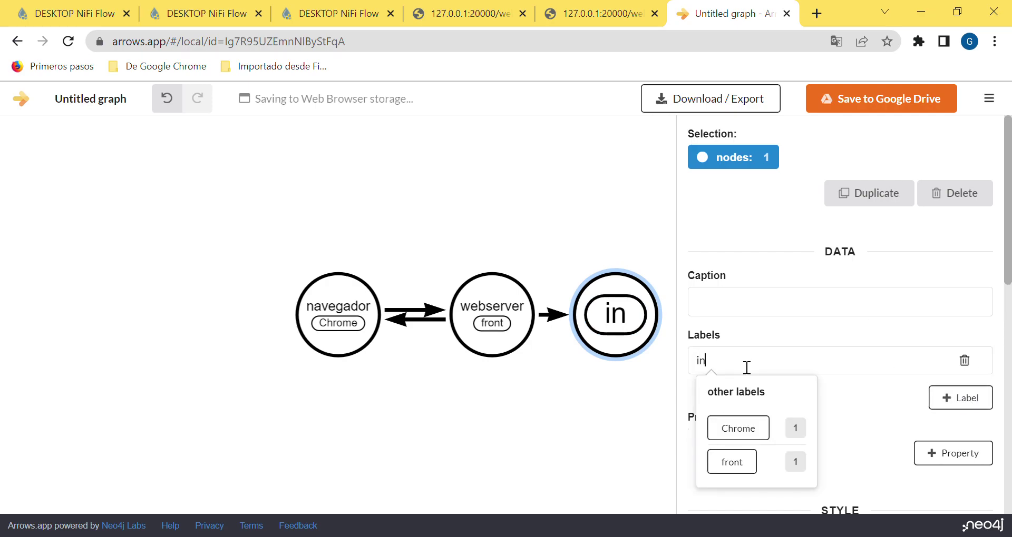
pyautogui.write('tegracion')
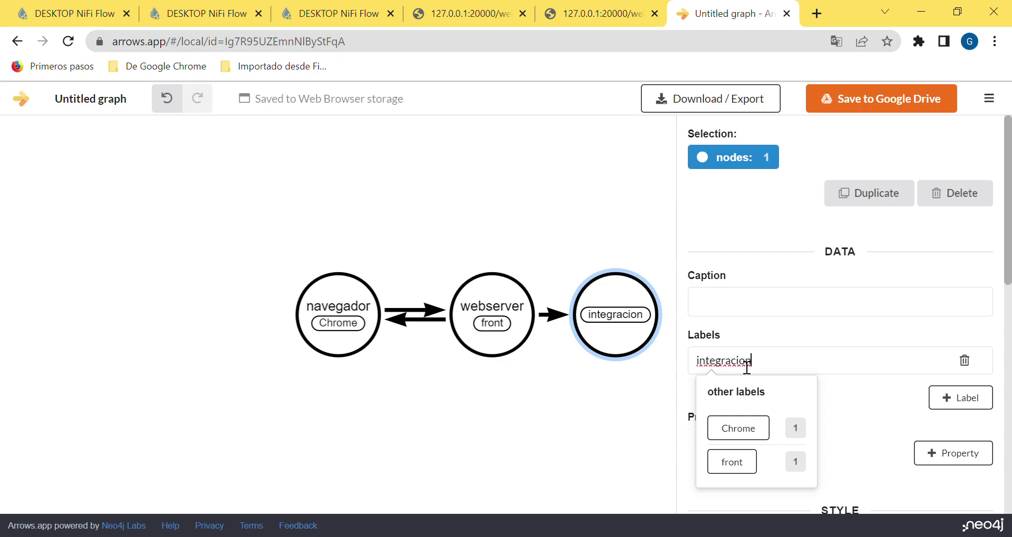
pyautogui.click(573, 402)
pyautogui.click(628, 322)
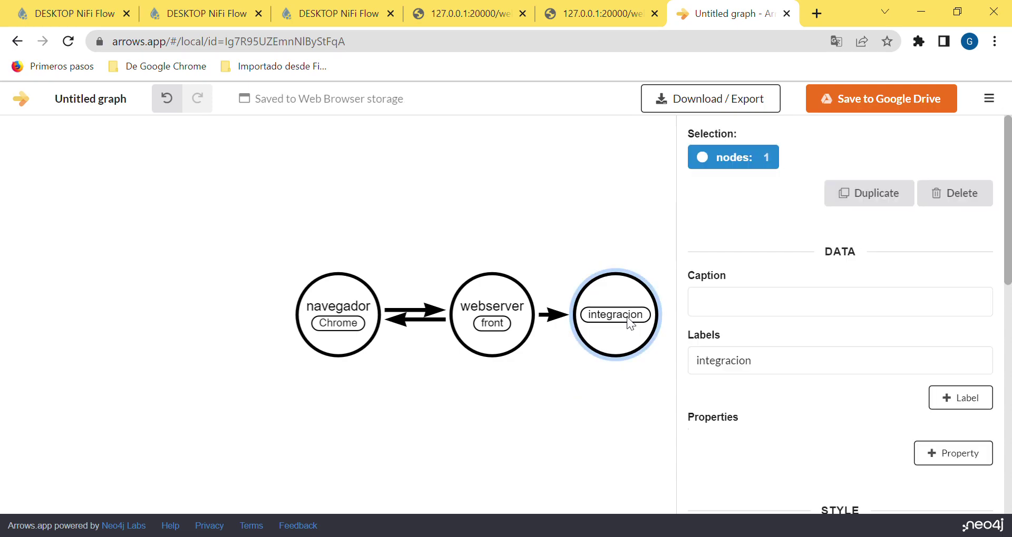
pyautogui.moveTo(540, 404); pyautogui.dragTo(459, 412)
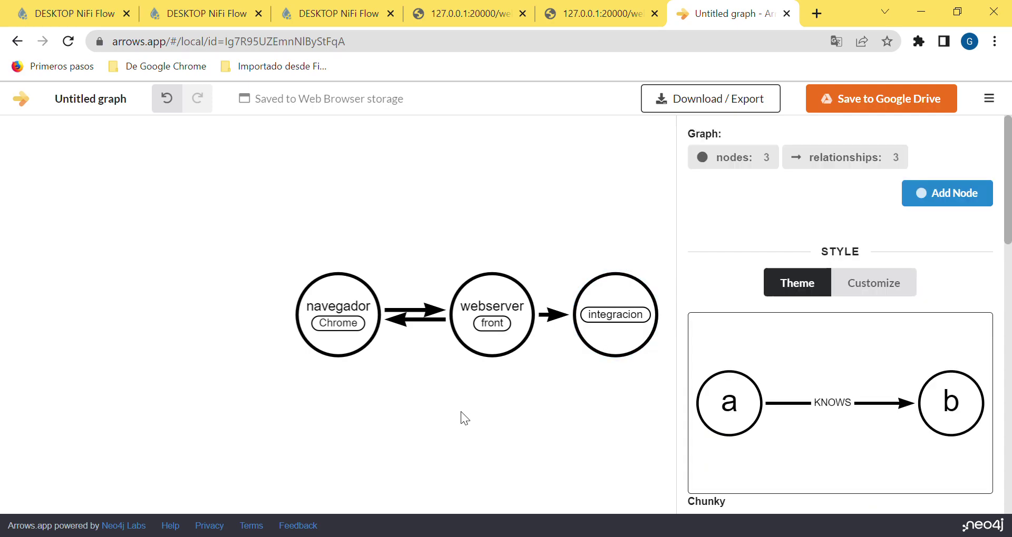
# Add a node above and to the right of integracion, linked from it, with caption "DB" and label "Oracle"
pyautogui.hscroll(5, 475, 412)
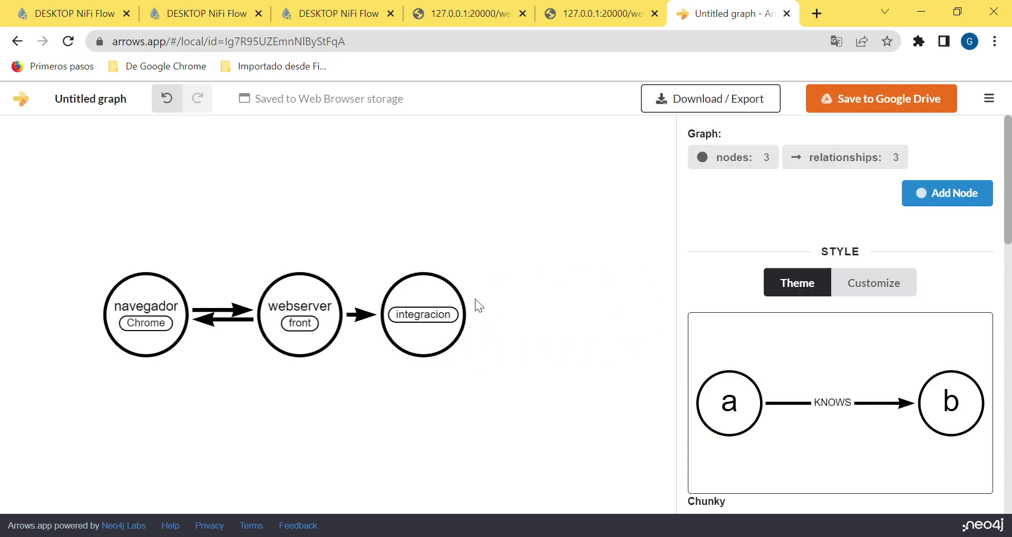
pyautogui.moveTo(470, 298); pyautogui.dragTo(559, 217)
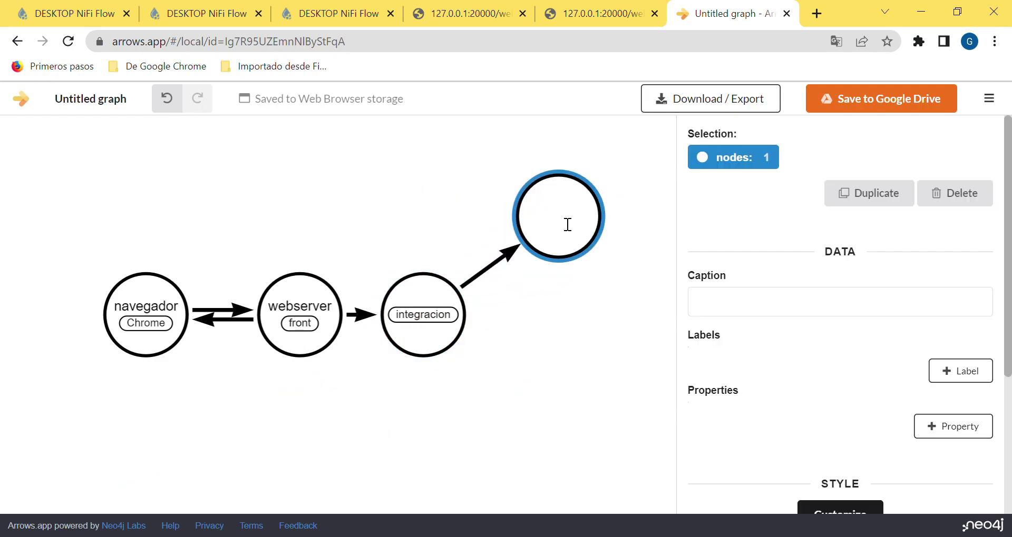
pyautogui.write('DB')
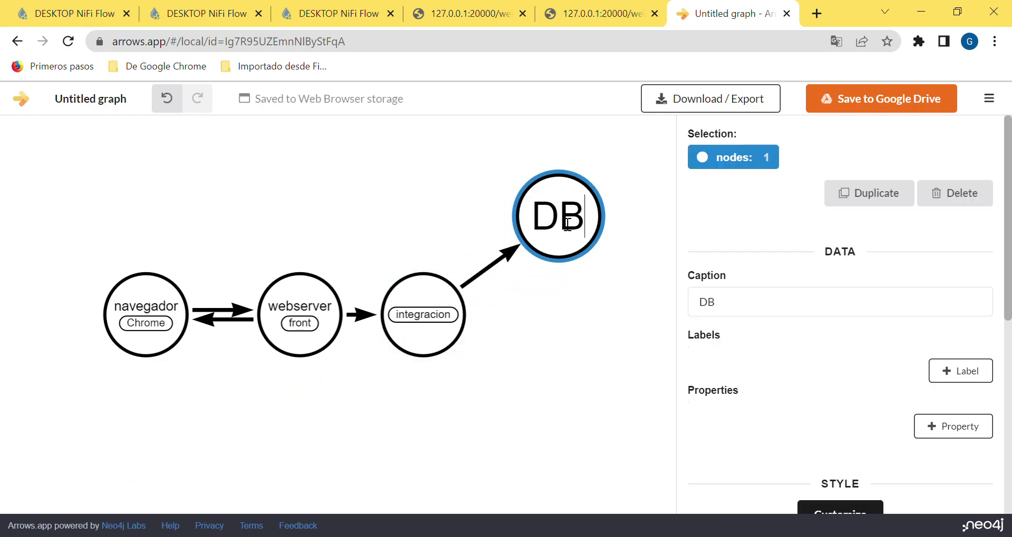
pyautogui.click(960, 376)
pyautogui.click(739, 369)
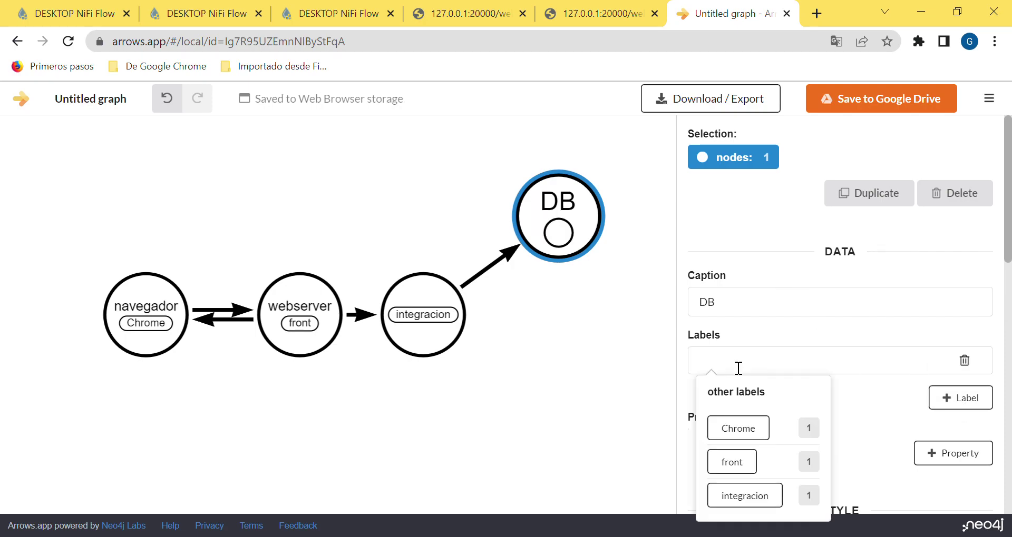
pyautogui.write('Oracle')
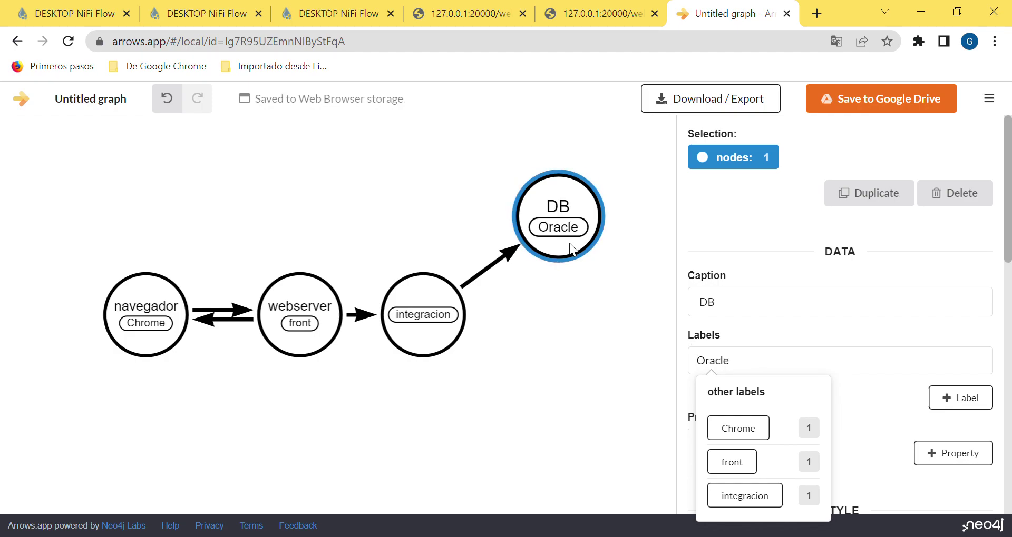
# Add an uncaptioned node below DB, linked from integracion, and give it the label "weblogic"
pyautogui.moveTo(467, 326); pyautogui.dragTo(571, 326)
pyautogui.doubleClick(578, 334)
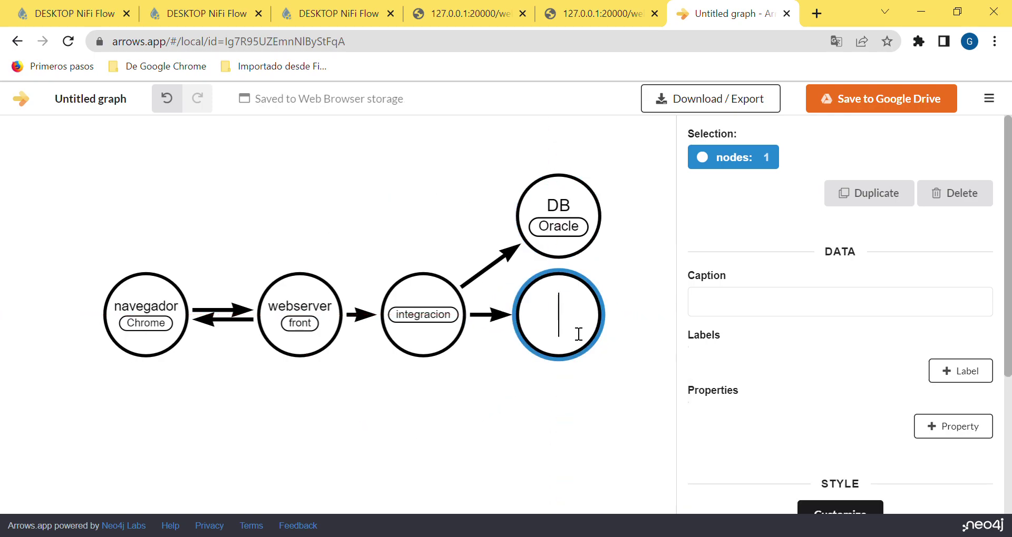
pyautogui.click(959, 373)
pyautogui.click(779, 365)
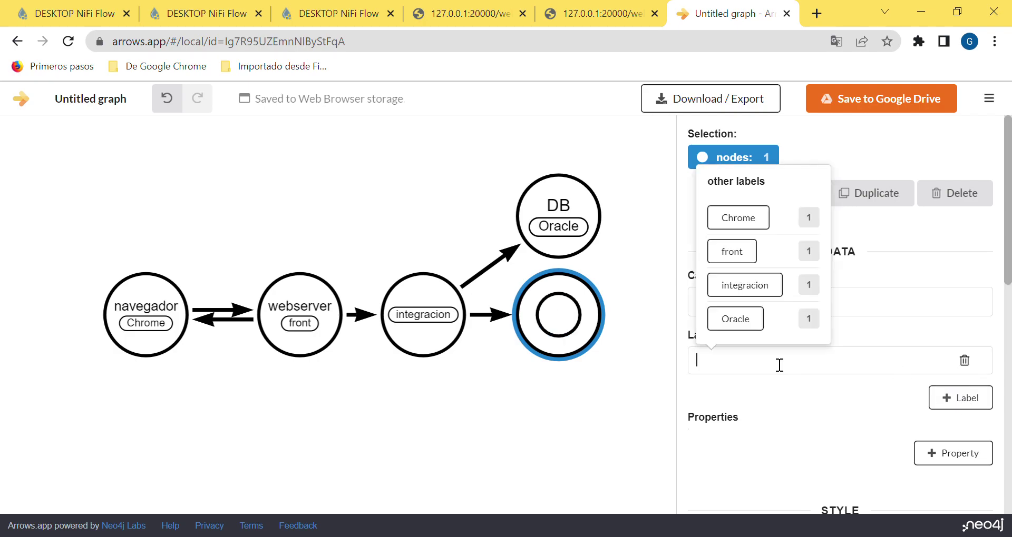
pyautogui.write('weblogic')
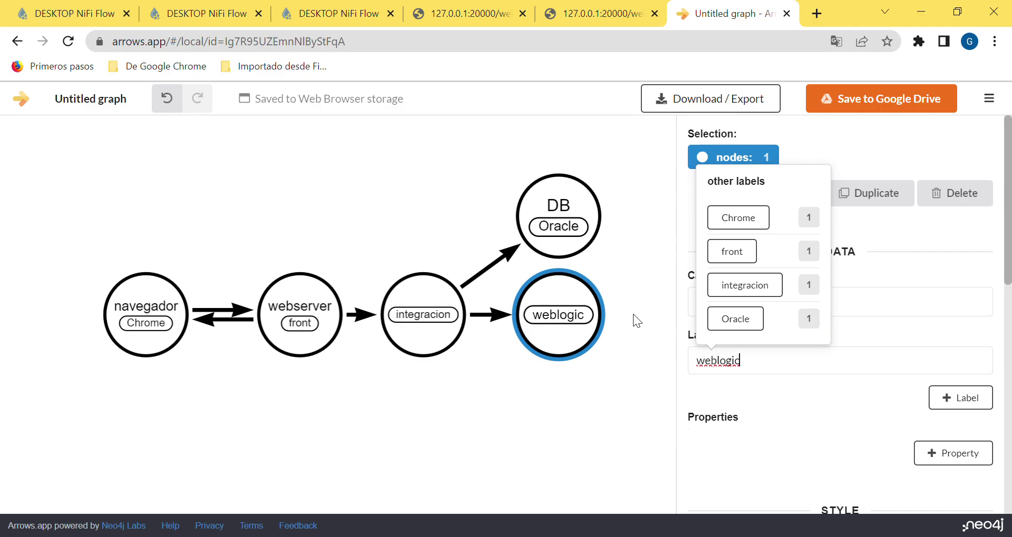
# Give the weblogic node the caption "Web service"
pyautogui.click(638, 292)
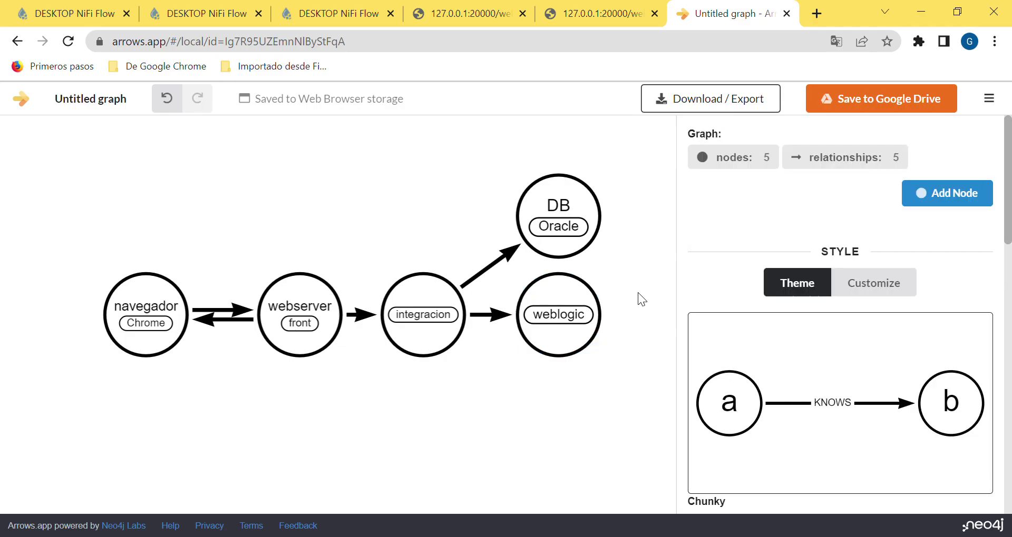
pyautogui.click(571, 315)
pyautogui.click(716, 310)
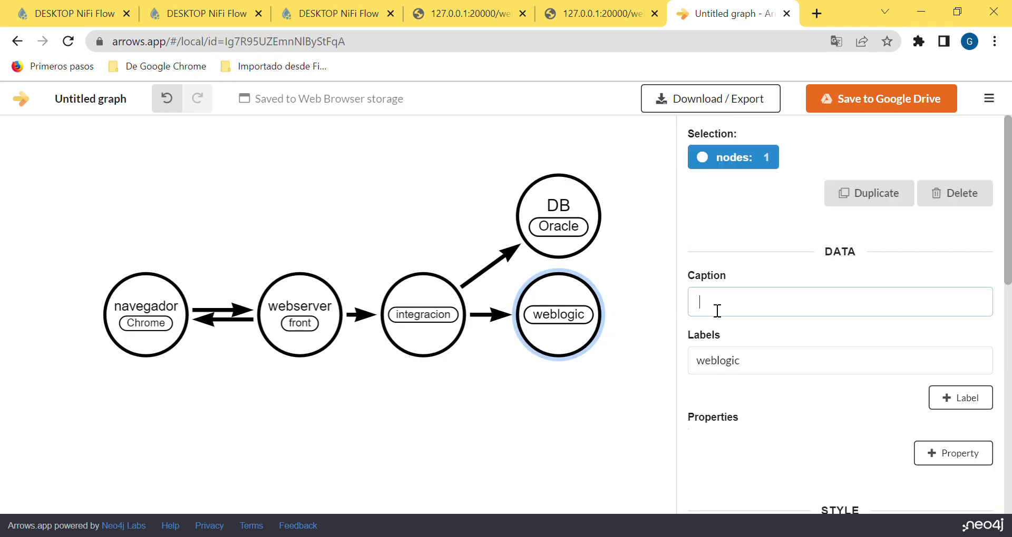
pyautogui.write('Web')
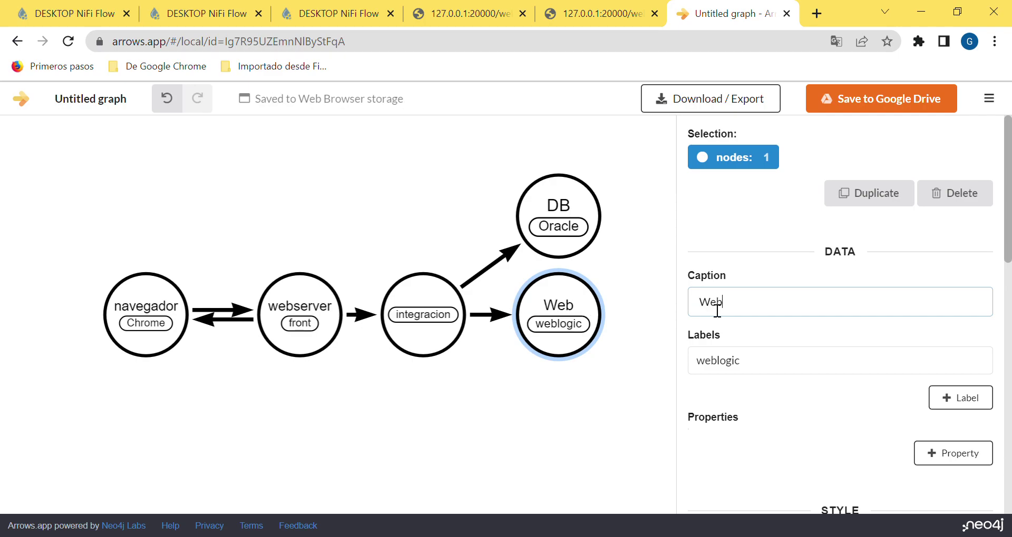
pyautogui.write(' servic')
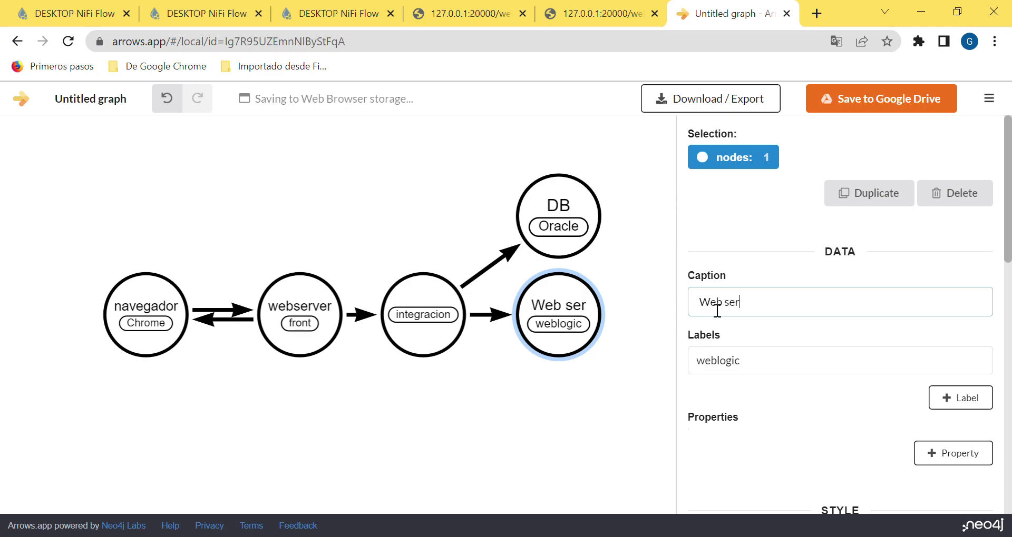
pyautogui.write('e')
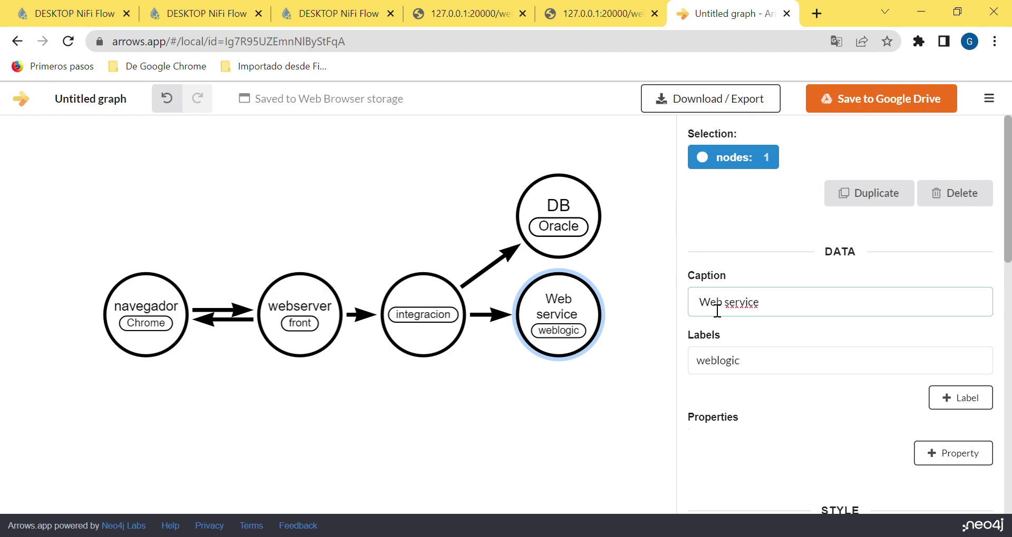
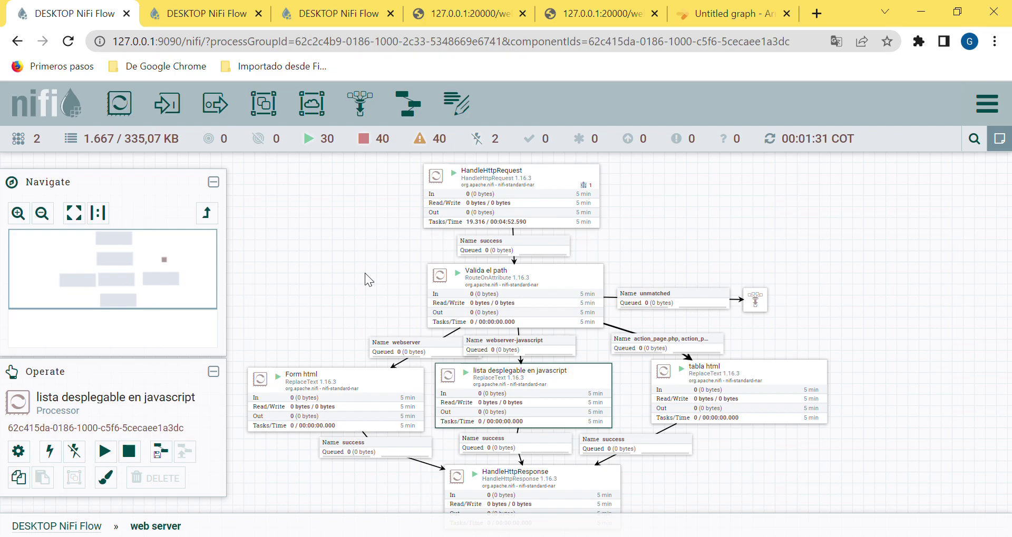
# In the NiFi web server flow, view the HandleHttpRequest processor's properties and go to its HTTP Context Map service
pyautogui.moveTo(358, 288); pyautogui.dragTo(337, 302)
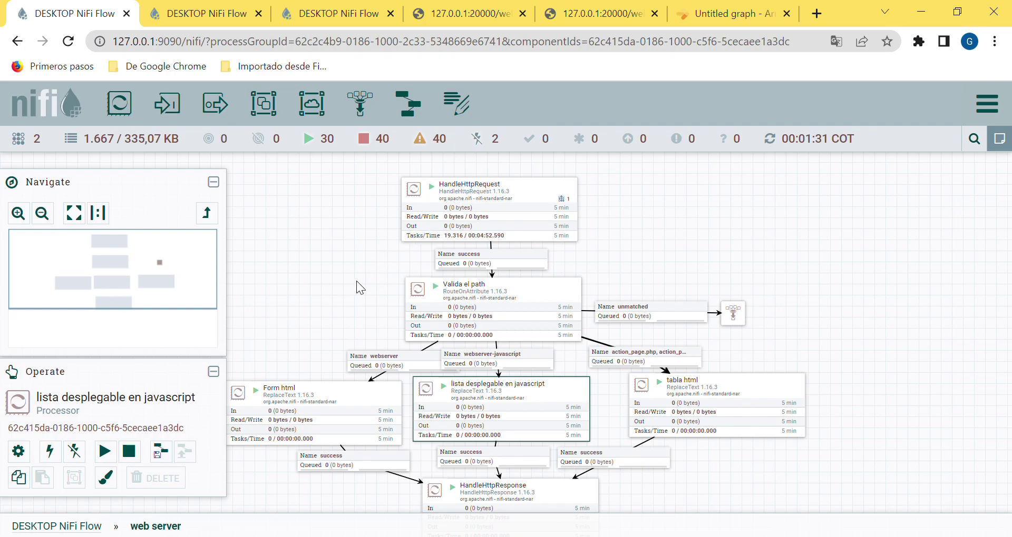
pyautogui.moveTo(356, 280); pyautogui.dragTo(374, 186)
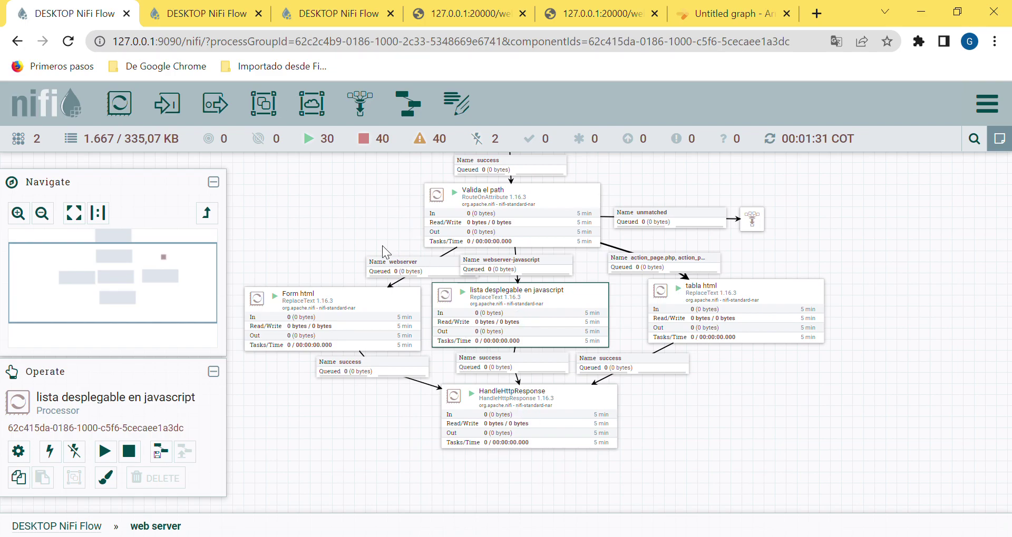
pyautogui.click(387, 188)
pyautogui.moveTo(387, 188); pyautogui.dragTo(358, 270)
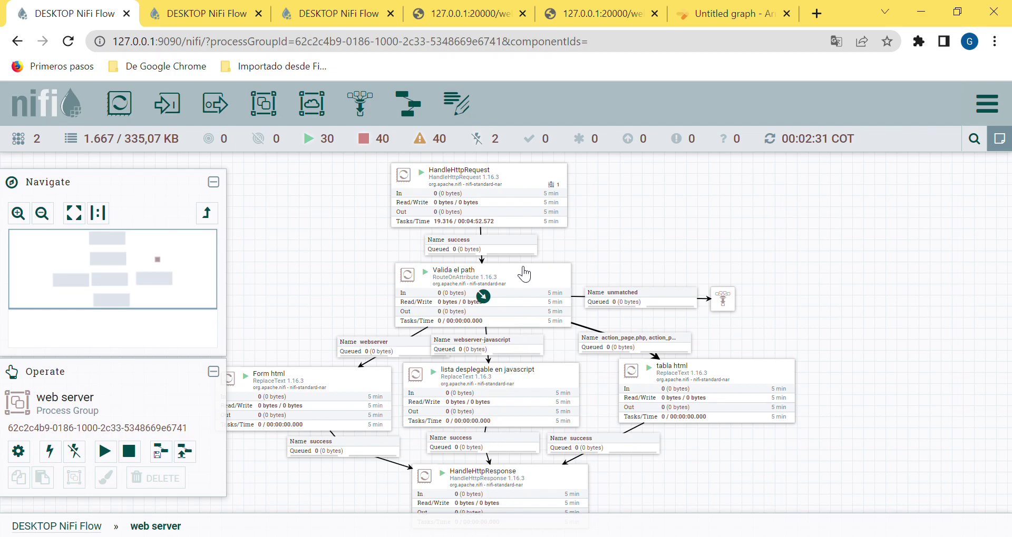
pyautogui.click(524, 202)
pyautogui.doubleClick(523, 202)
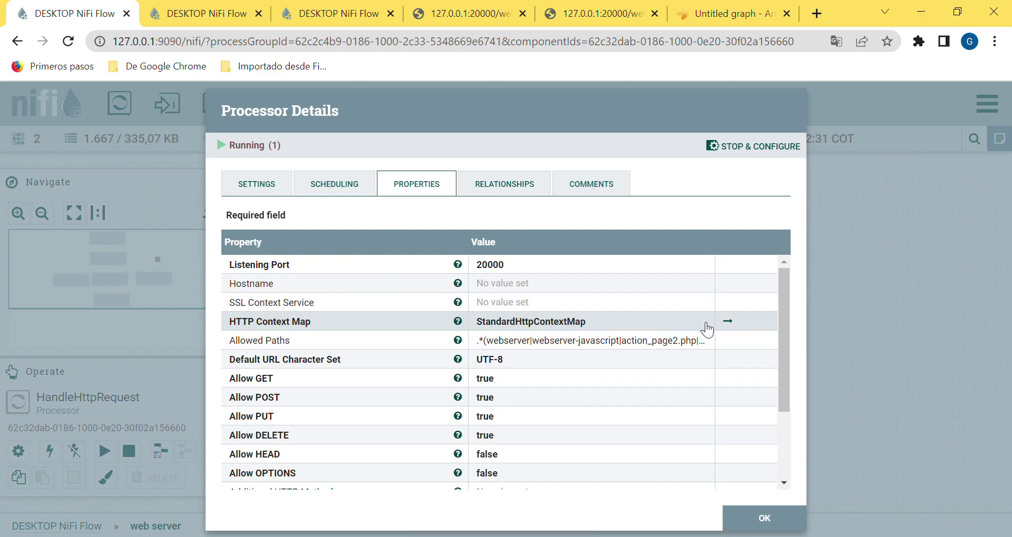
pyautogui.click(727, 322)
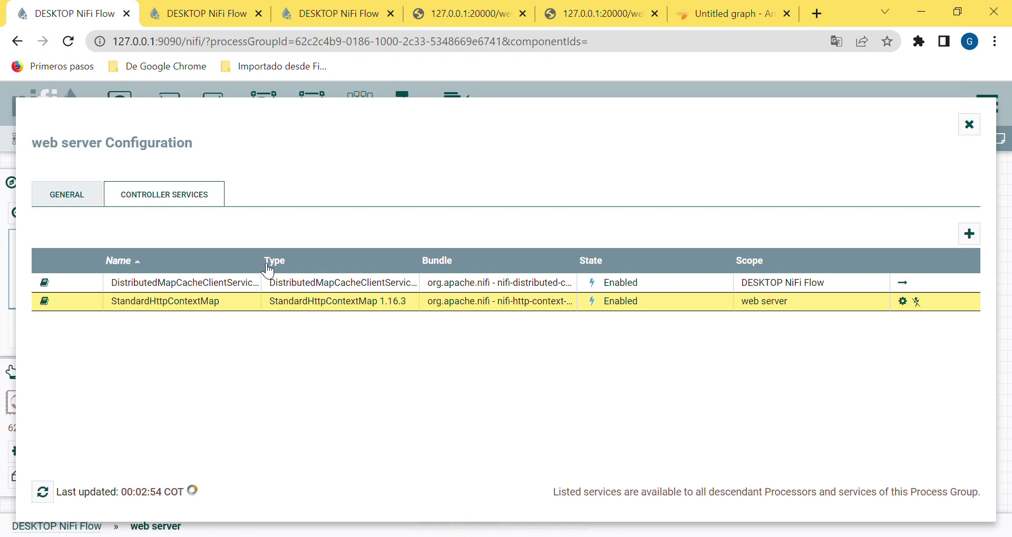
# Examine the settings and properties of the StandardHttpContextMap controller service and close the web server configuration
pyautogui.moveTo(267, 269); pyautogui.dragTo(281, 271)
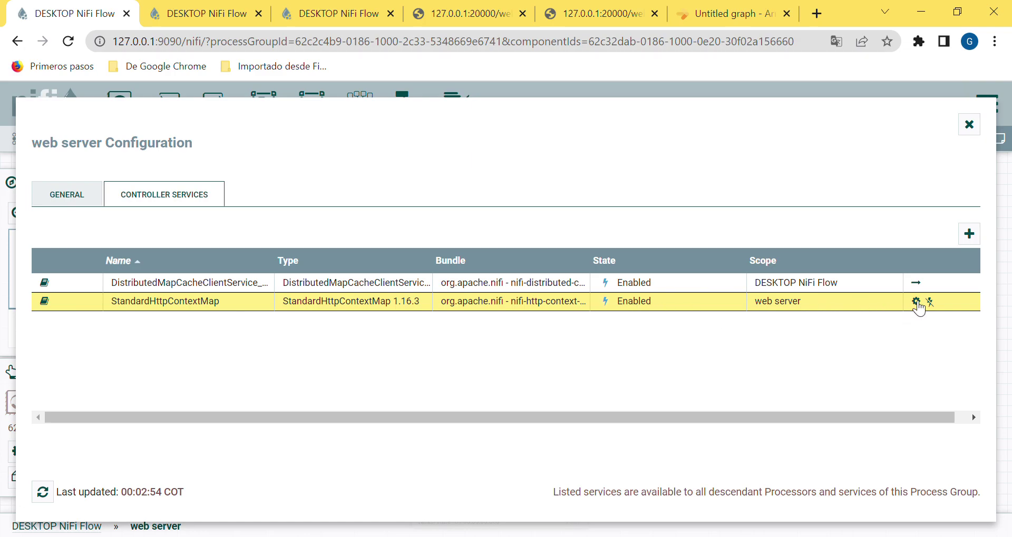
pyautogui.click(916, 303)
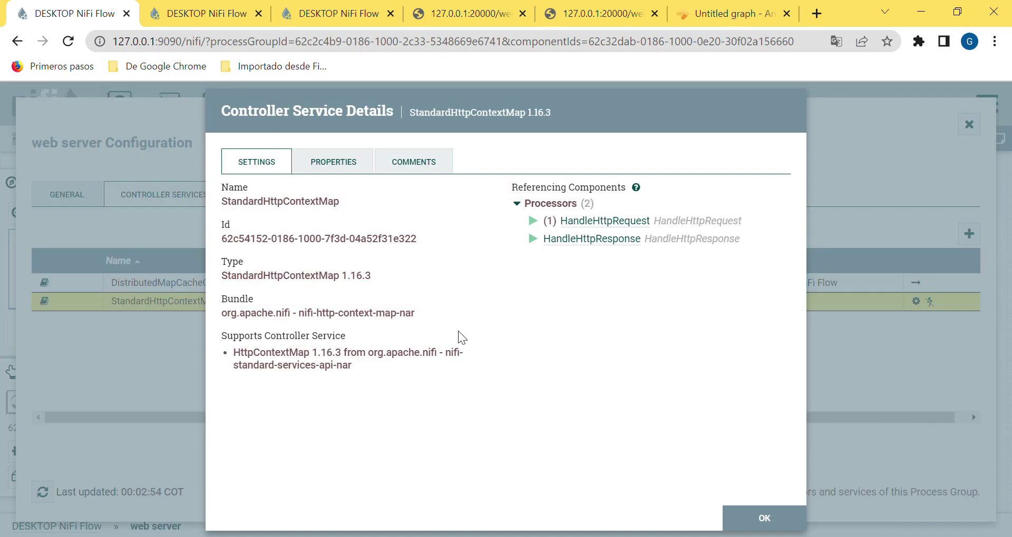
pyautogui.click(343, 174)
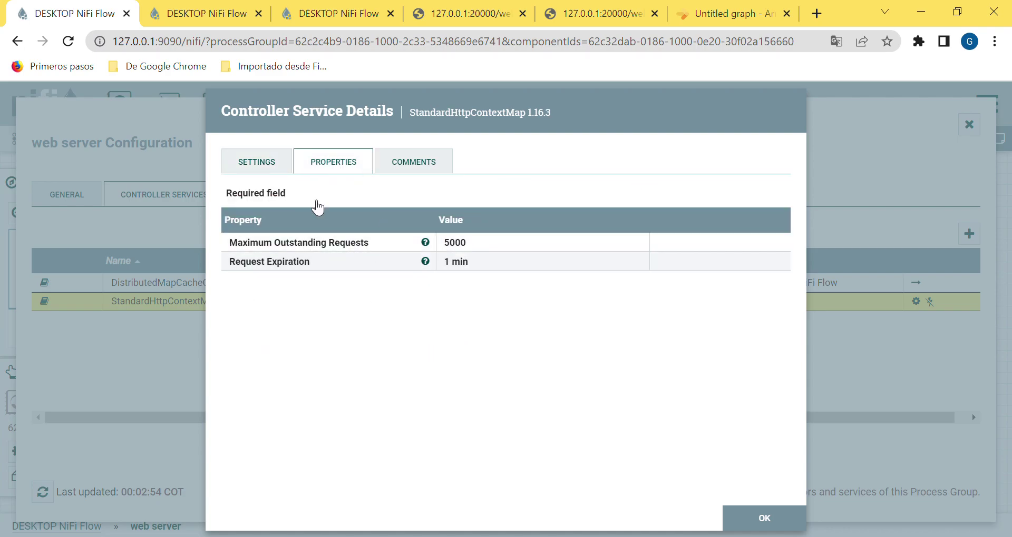
pyautogui.click(271, 168)
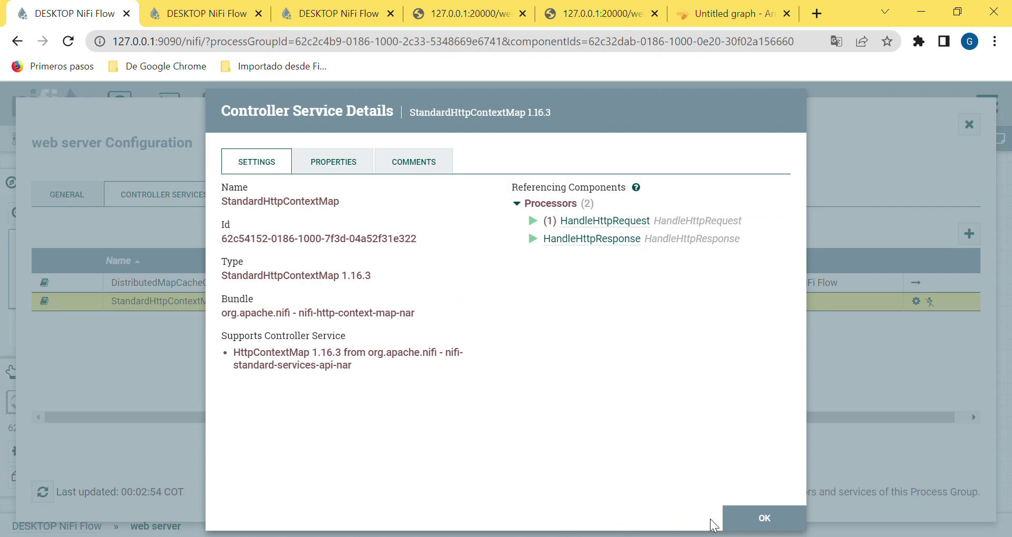
pyautogui.press('Escape')
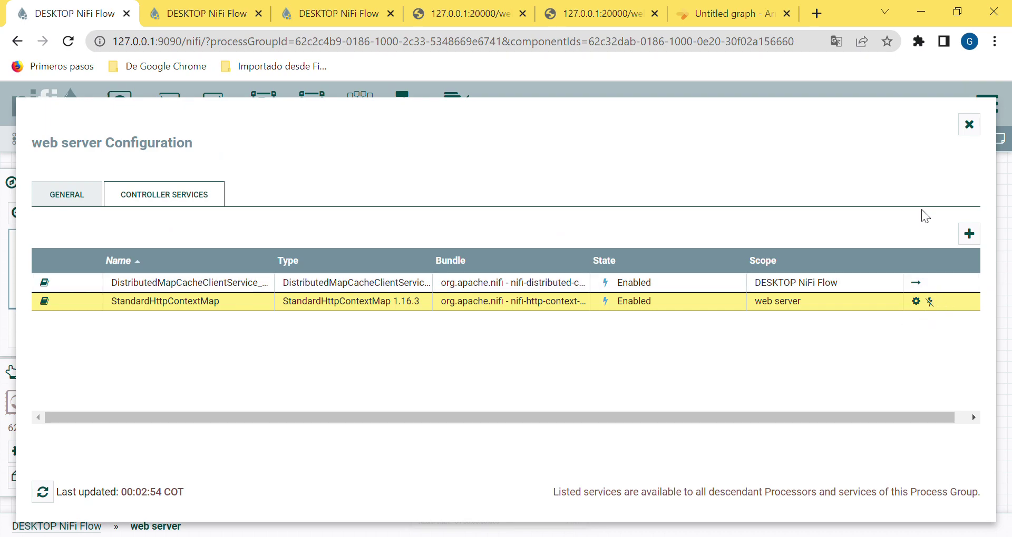
pyautogui.click(969, 127)
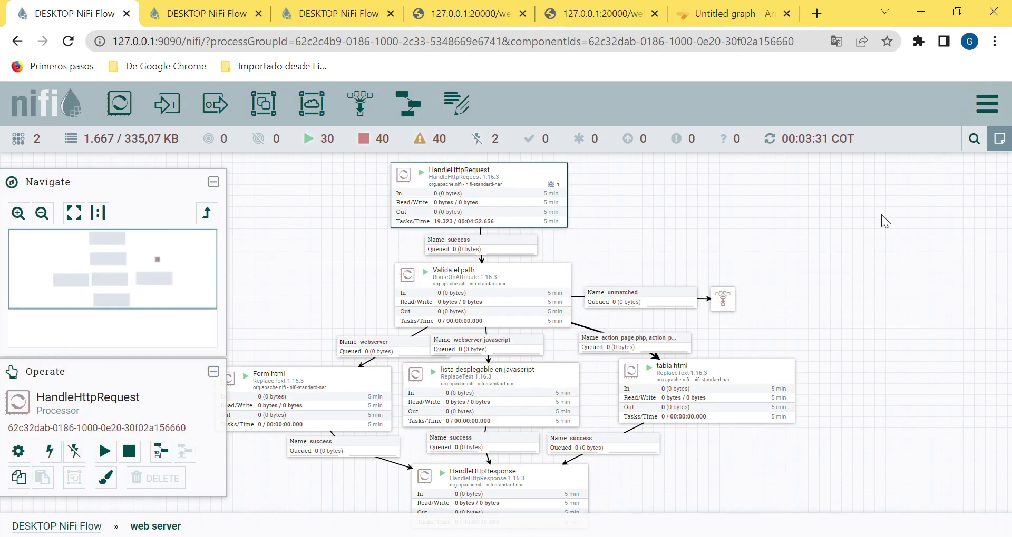
# Reopen the HandleHttpRequest processor's details to view its properties
pyautogui.click(608, 234)
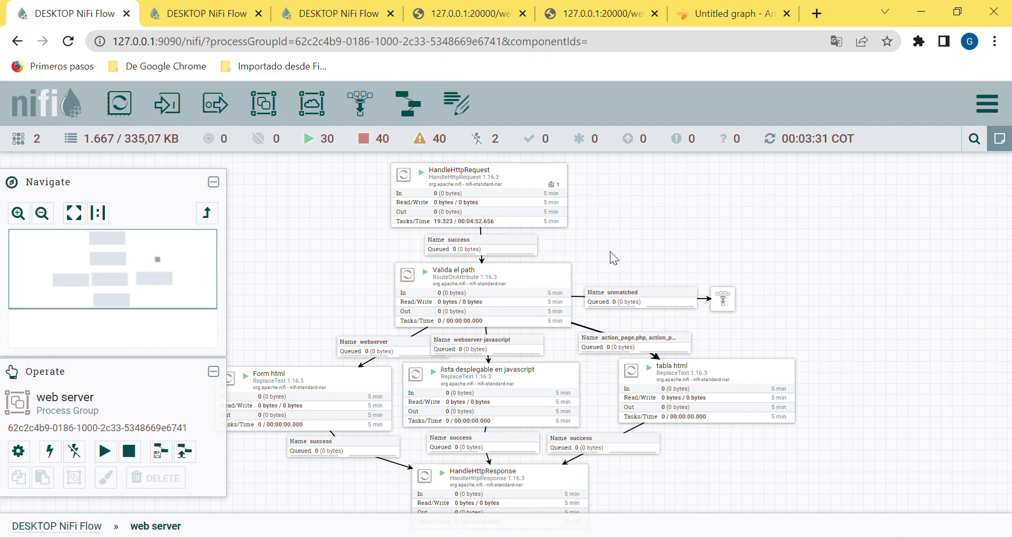
pyautogui.click(508, 195)
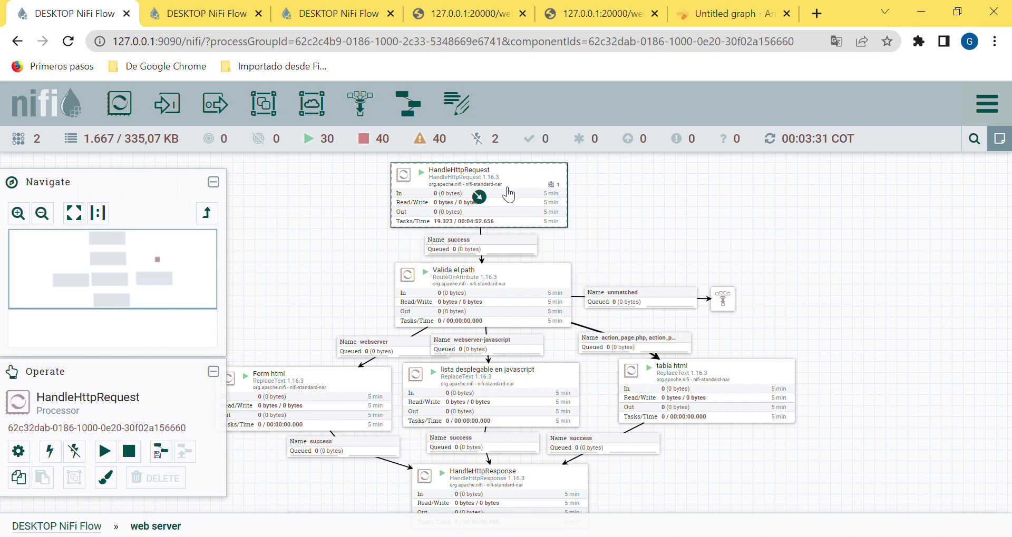
pyautogui.doubleClick(508, 195)
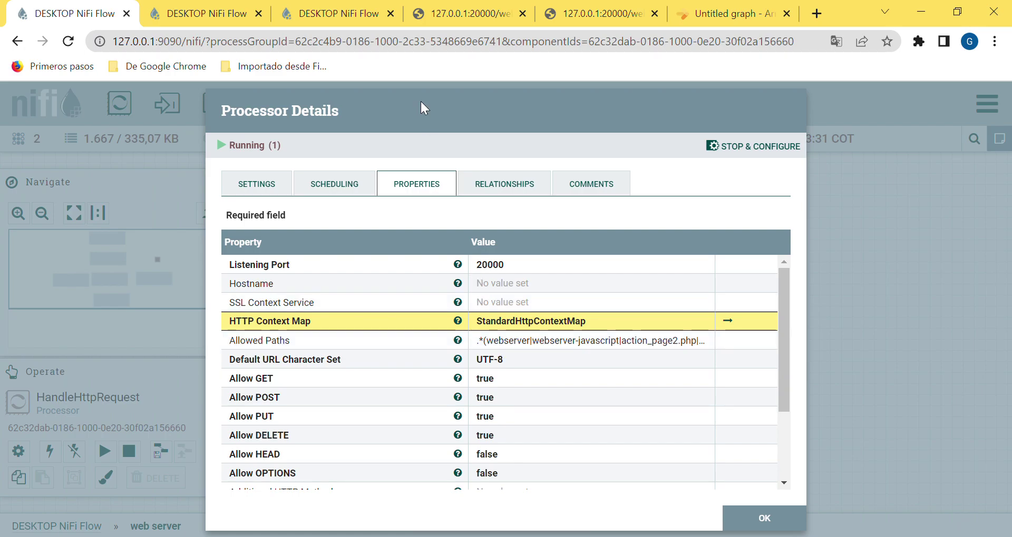
# Examine the URL paths of the served pages /webserver and /webserver-javascript on port 20000
pyautogui.click(228, 21)
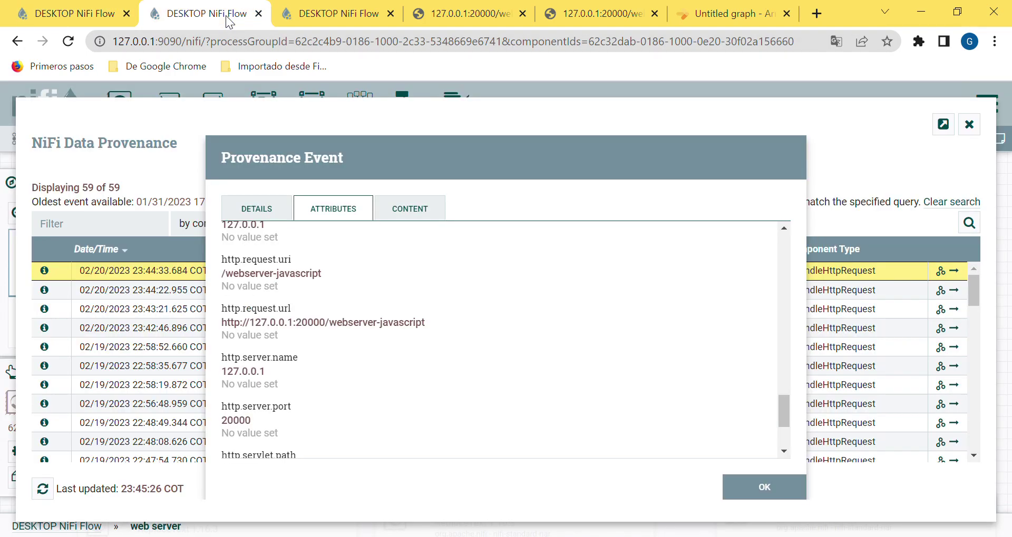
pyautogui.click(443, 16)
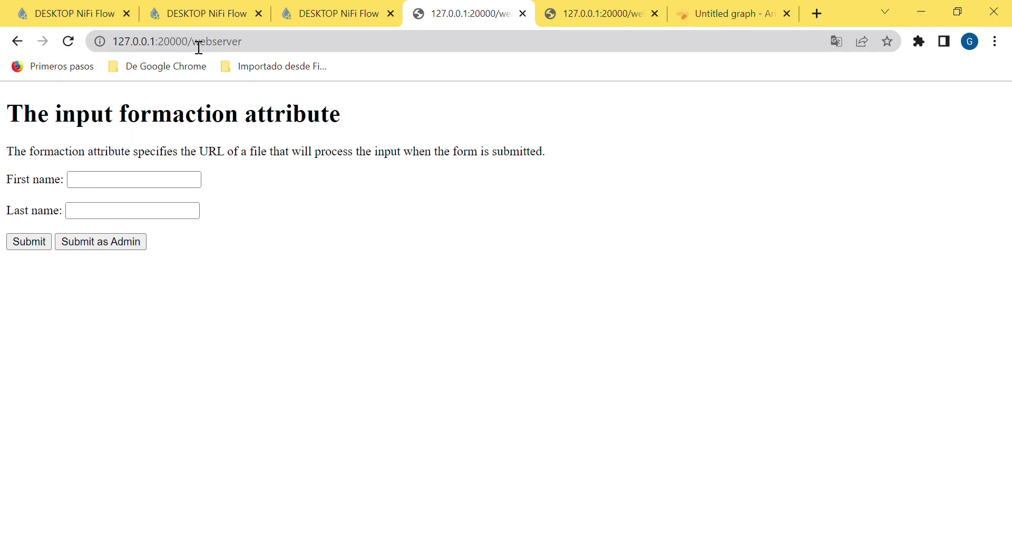
pyautogui.moveTo(198, 48); pyautogui.dragTo(253, 50)
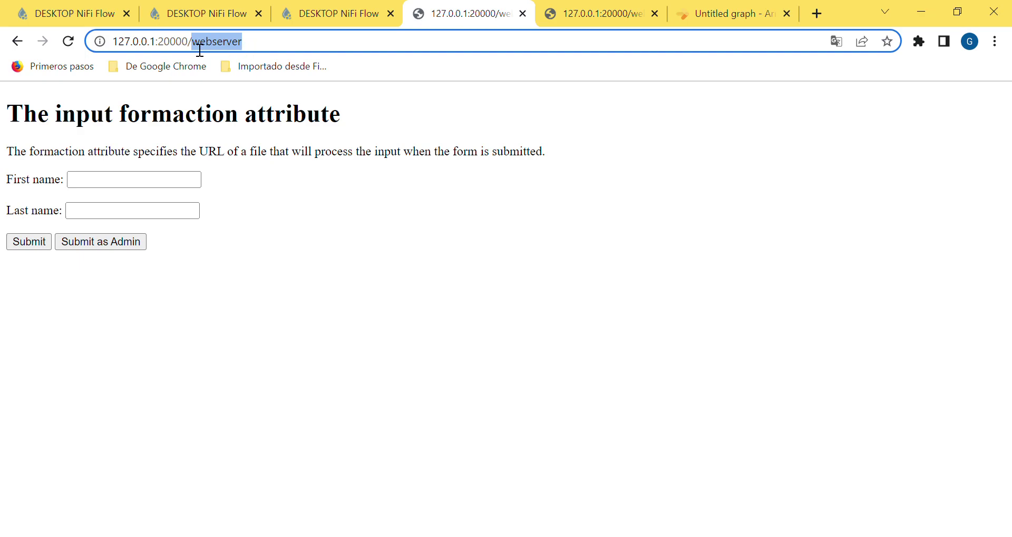
pyautogui.click(280, 50)
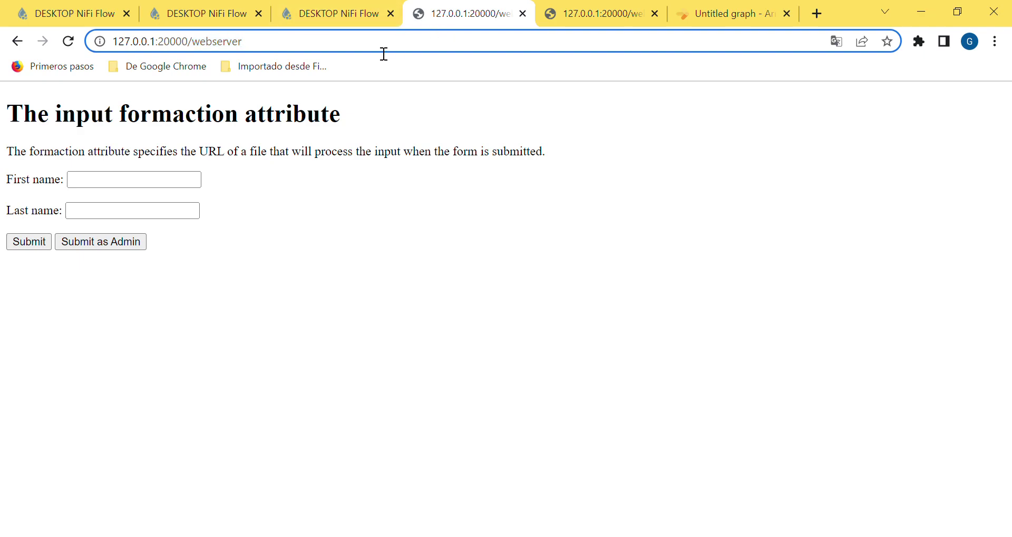
pyautogui.click(584, 14)
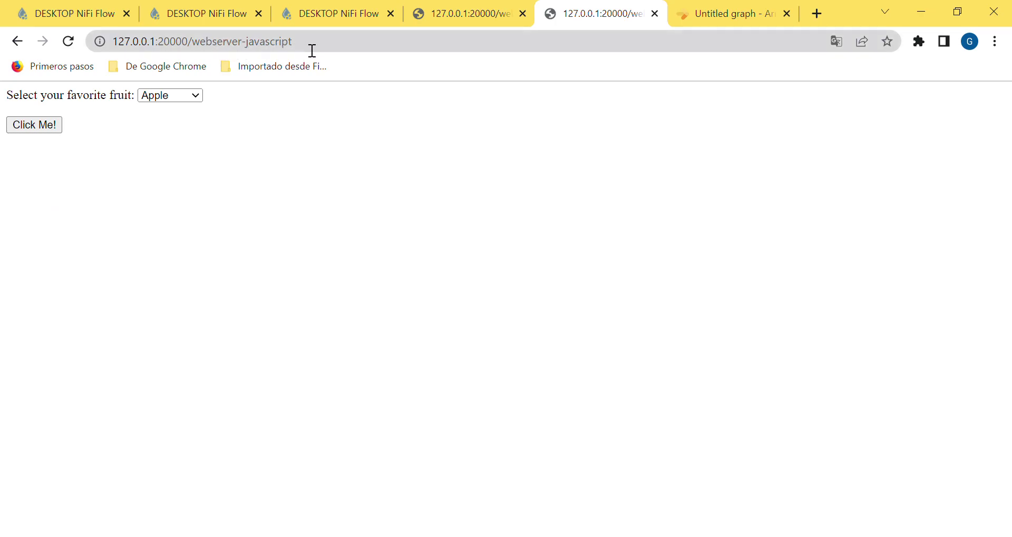
pyautogui.click(510, 18)
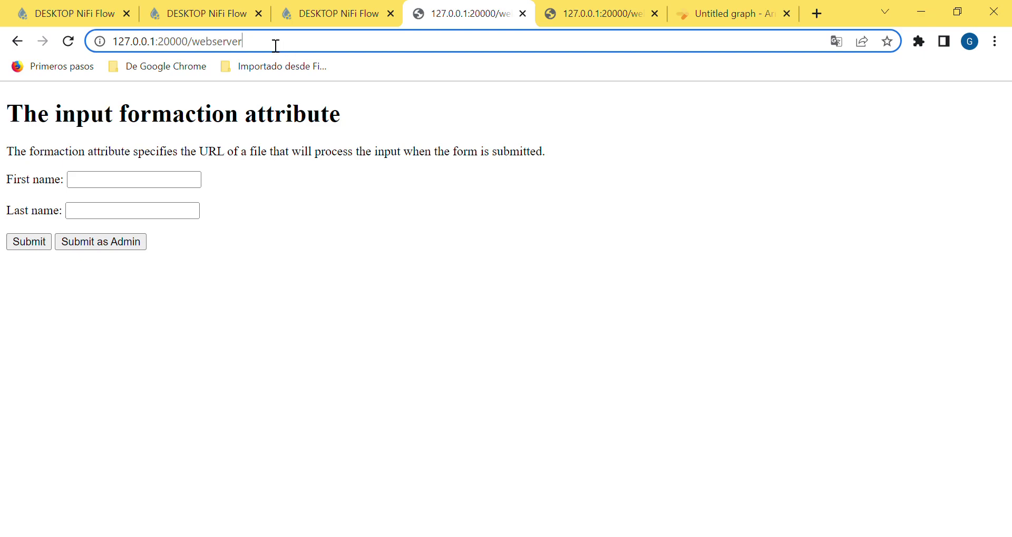
# Return to HandleHttpRequest's details and display its full Allowed Paths value in an enlarged view
pyautogui.click(92, 13)
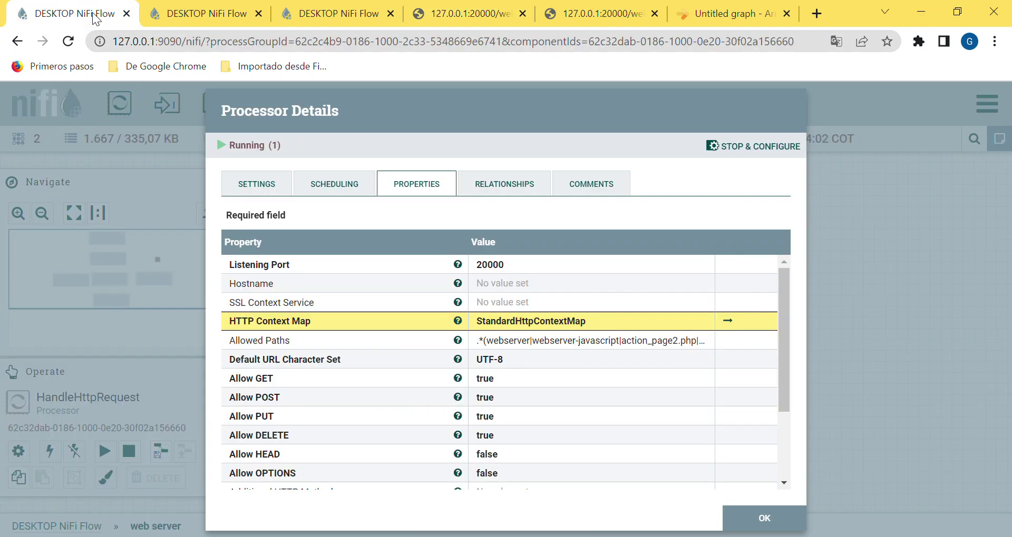
pyautogui.click(545, 344)
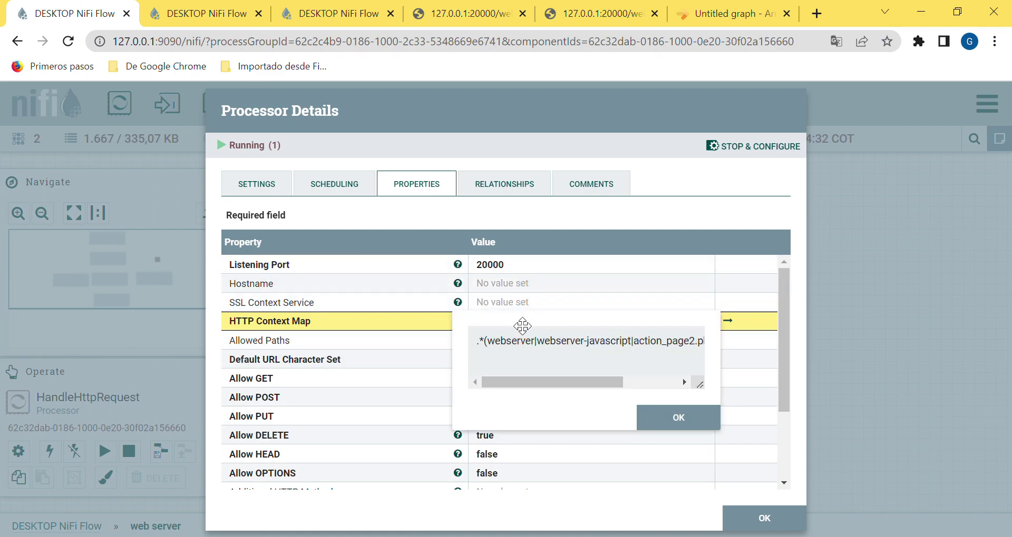
pyautogui.moveTo(523, 322); pyautogui.dragTo(424, 263)
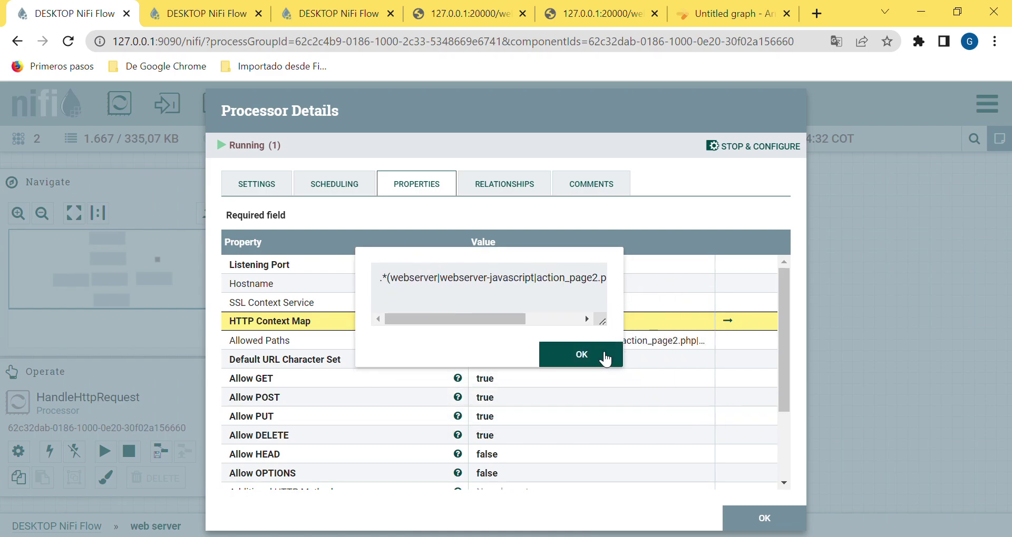
pyautogui.moveTo(604, 324); pyautogui.dragTo(842, 302)
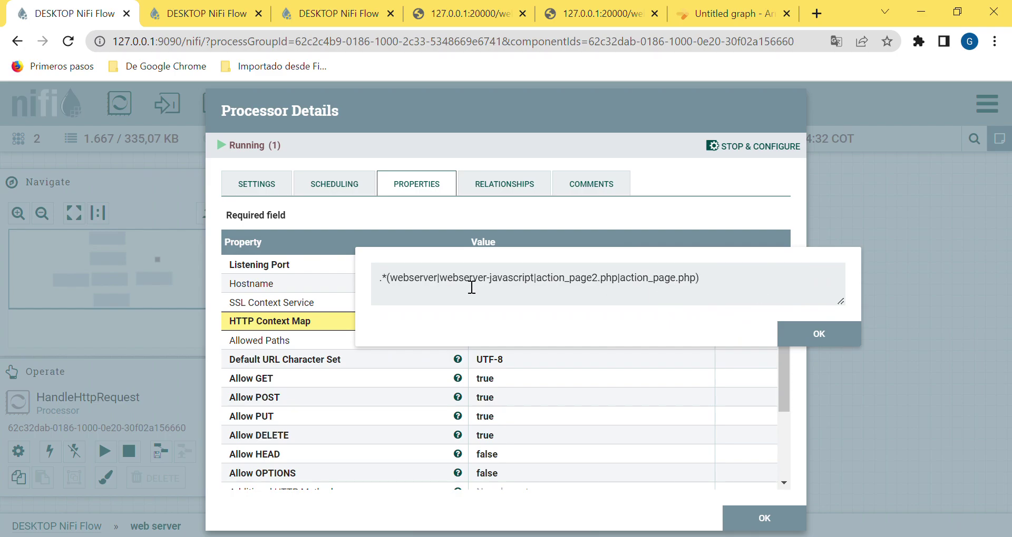
# Highlight webserver, webserver-javascript, action_page2.php and action_page.php one by one in the Allowed Paths value, and close the value
pyautogui.click(399, 287)
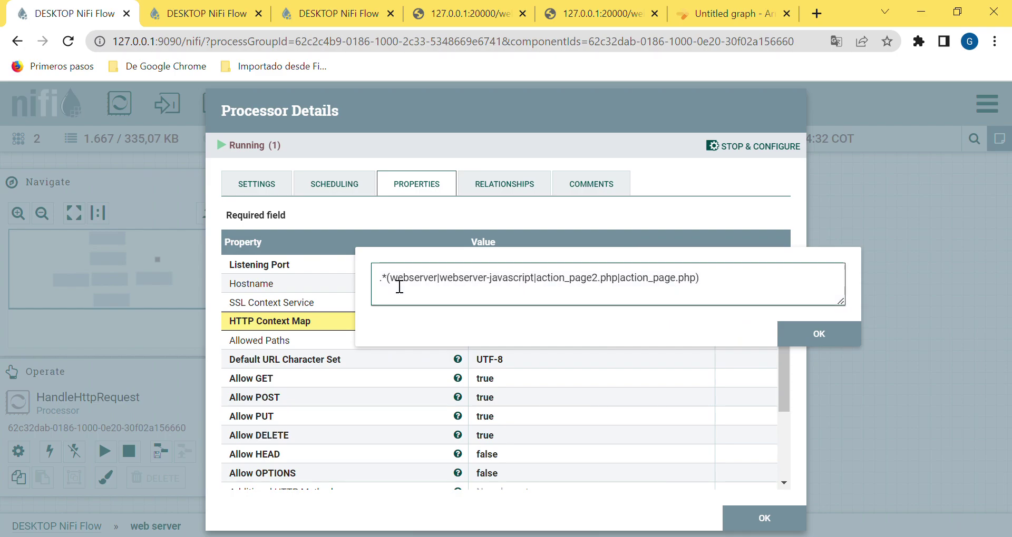
pyautogui.moveTo(390, 287); pyautogui.dragTo(446, 286)
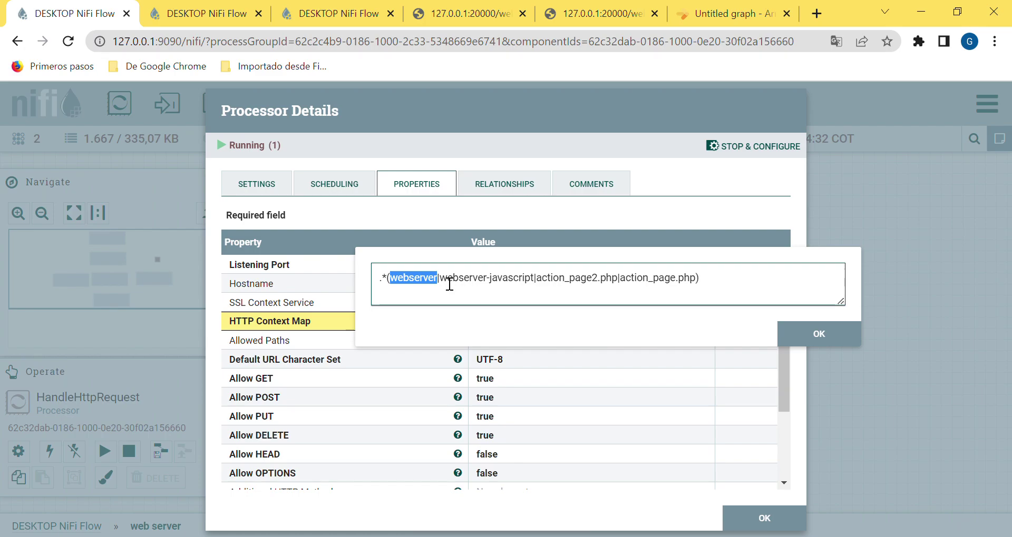
pyautogui.click(450, 284)
pyautogui.moveTo(439, 285); pyautogui.dragTo(543, 285)
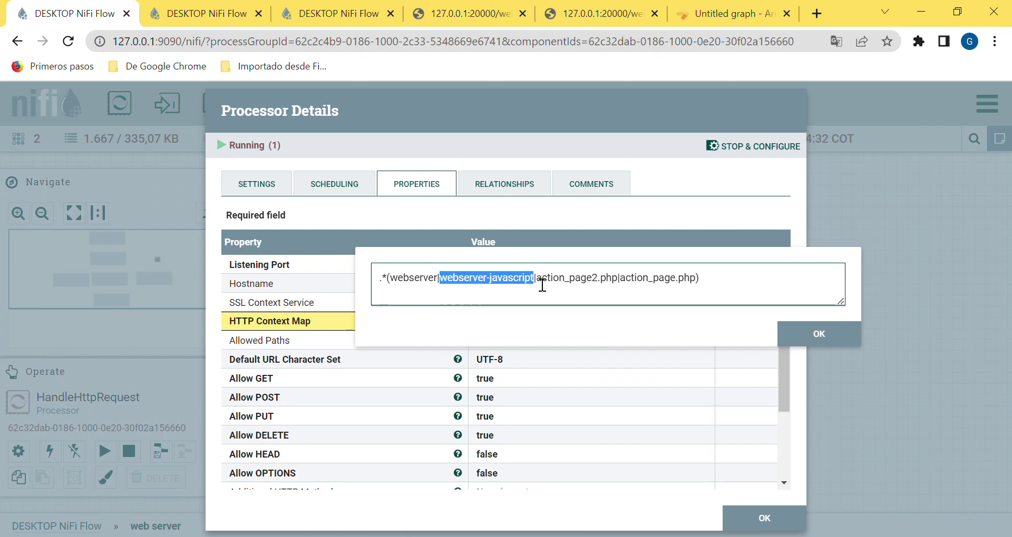
pyautogui.click(548, 284)
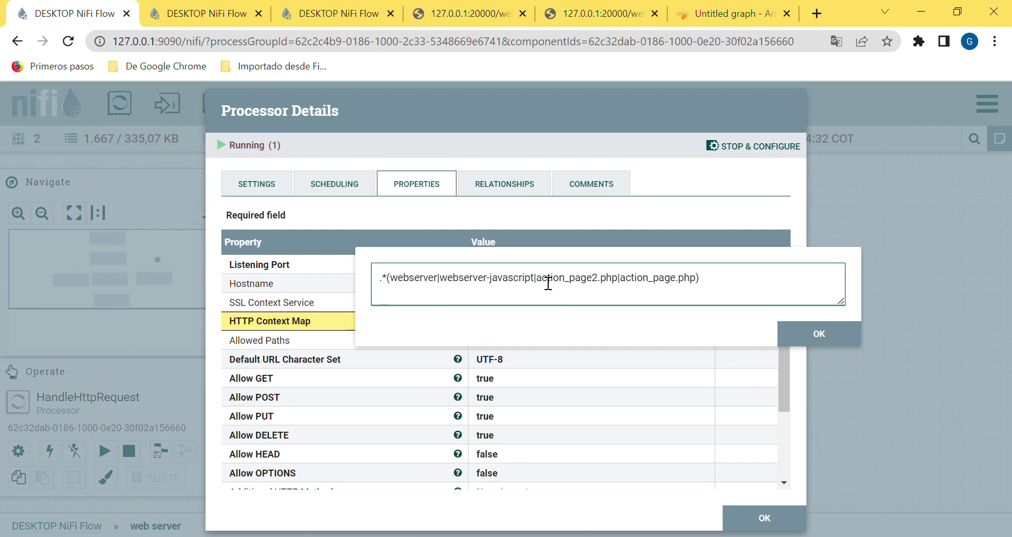
pyautogui.moveTo(541, 285); pyautogui.dragTo(623, 284)
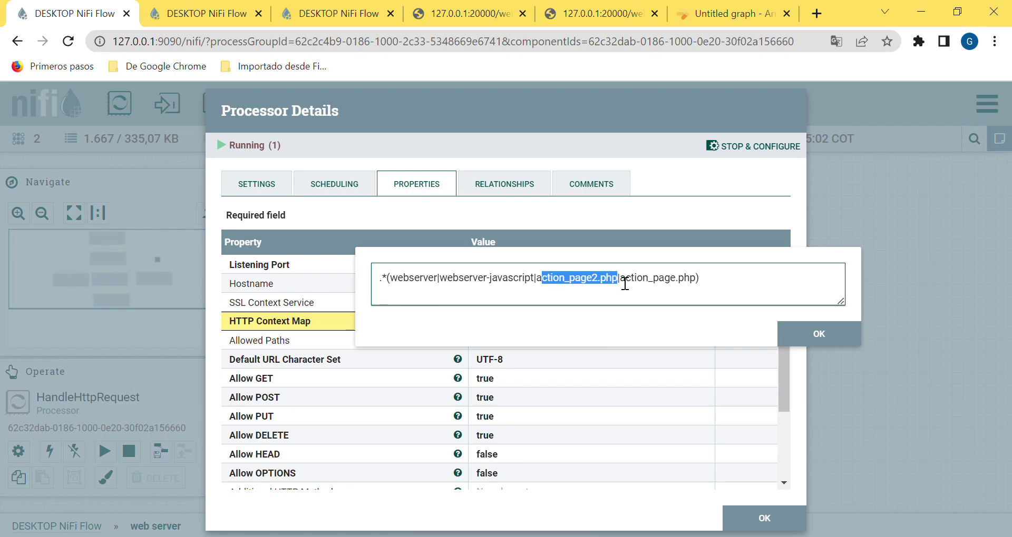
pyautogui.click(632, 285)
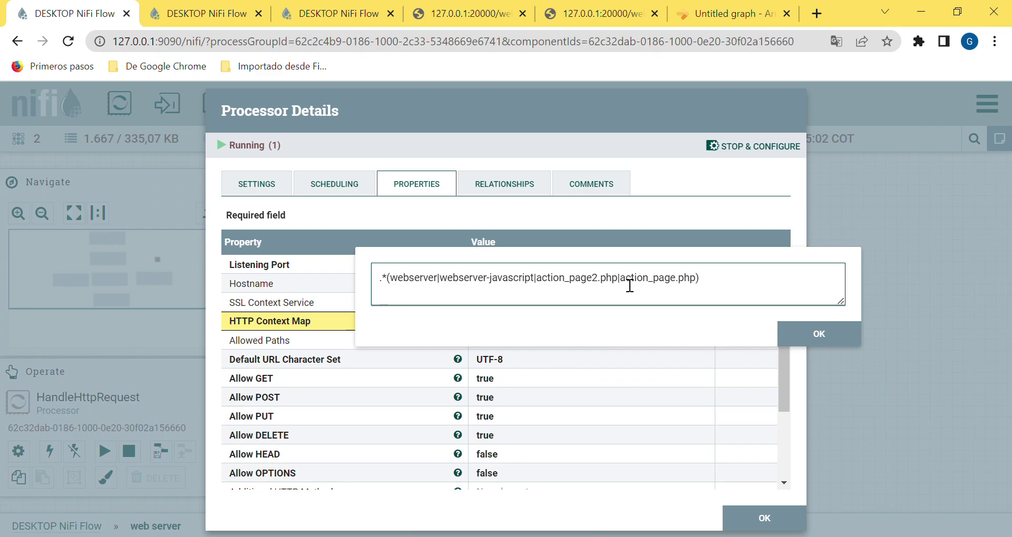
pyautogui.moveTo(645, 287); pyautogui.dragTo(703, 285)
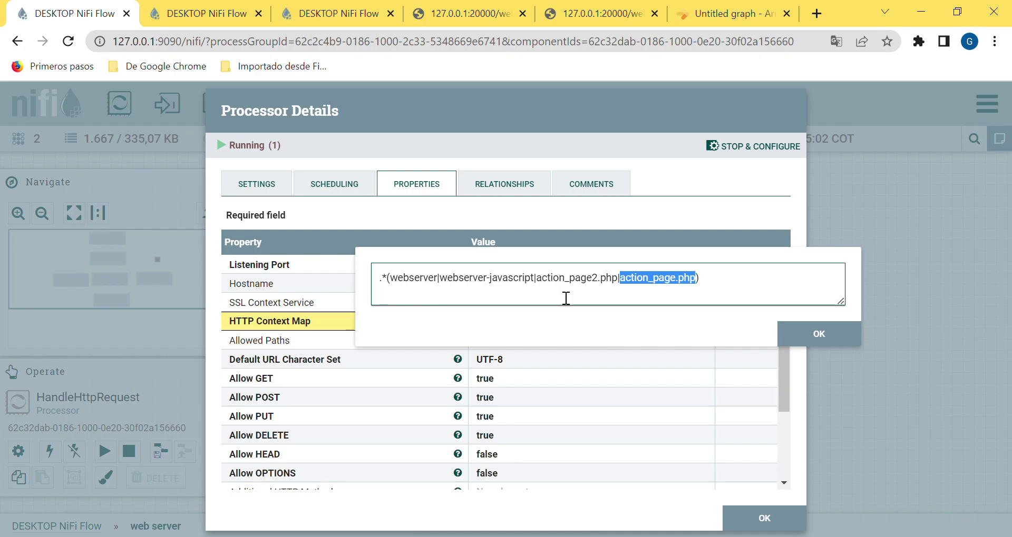
pyautogui.click(631, 213)
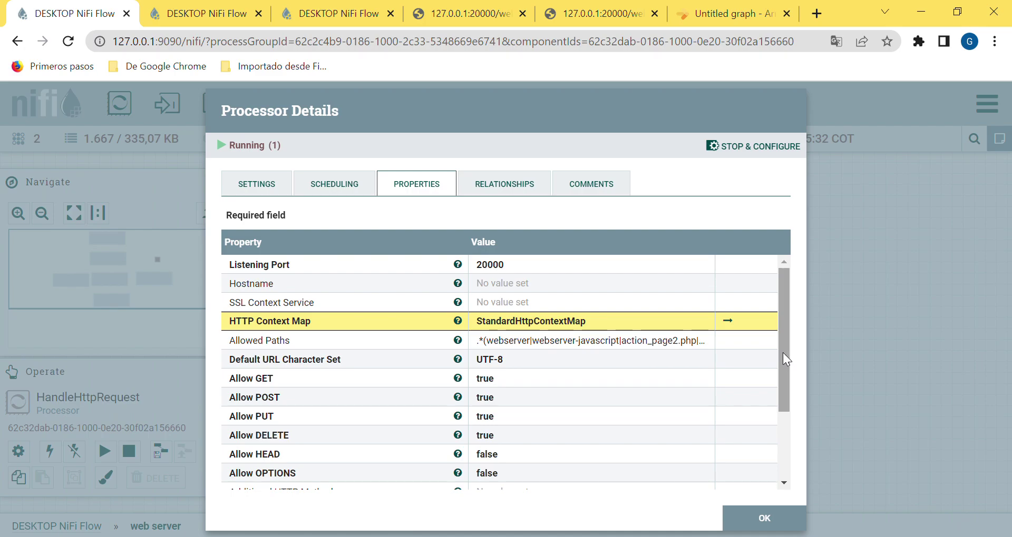
# Review the remaining HandleHttpRequest properties and close the processor's details
pyautogui.moveTo(782, 352); pyautogui.dragTo(794, 410)
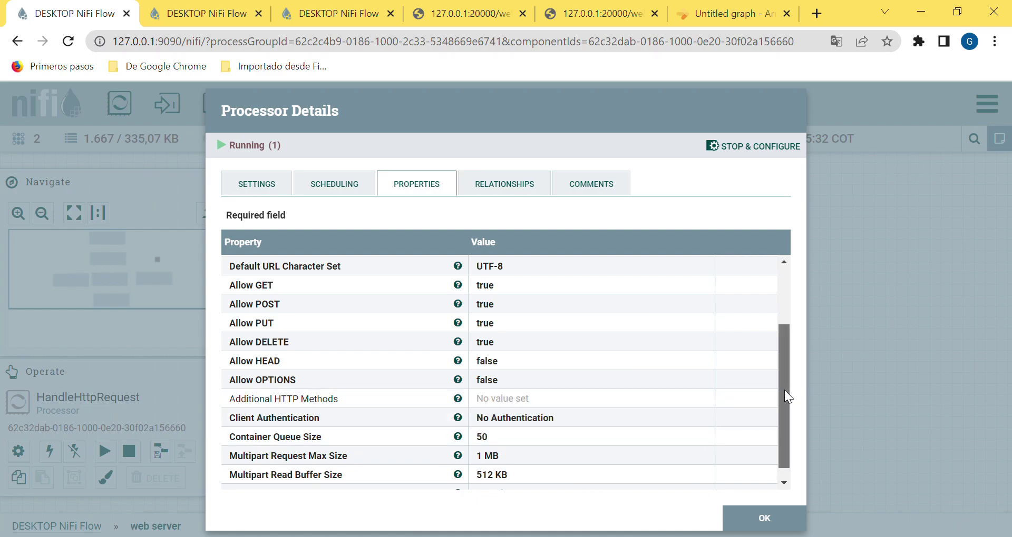
pyautogui.moveTo(784, 390); pyautogui.dragTo(783, 296)
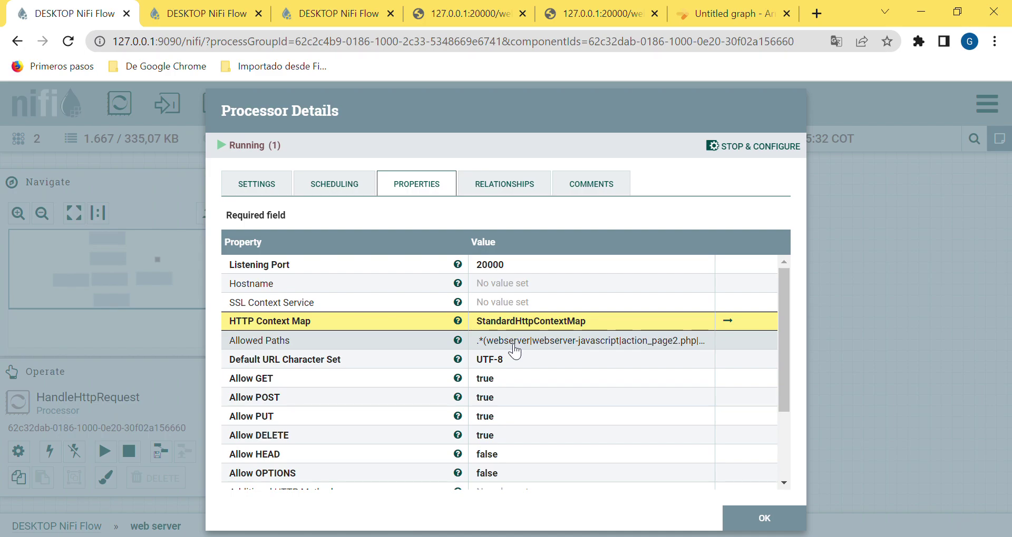
pyautogui.press('Escape')
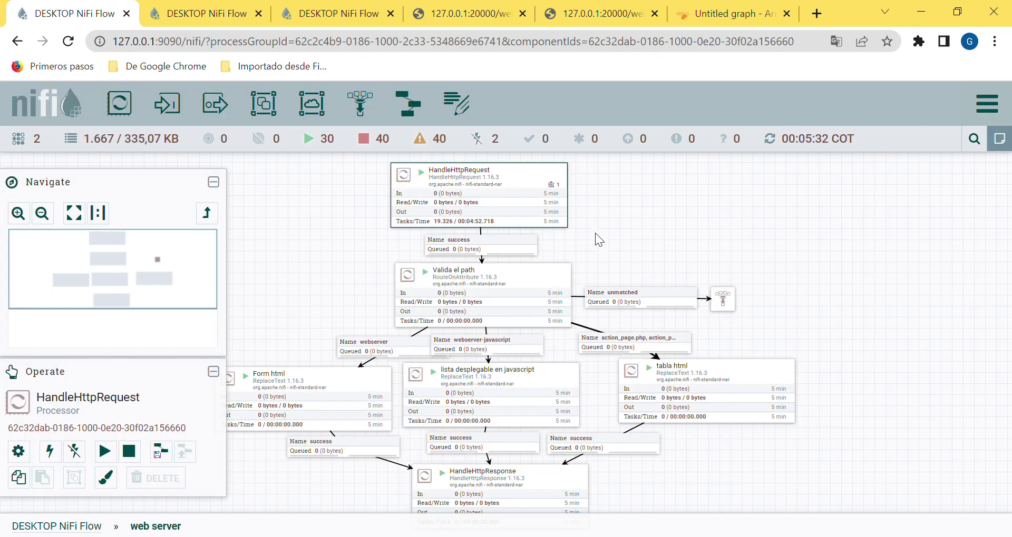
# View the HandleHttpResponse processor's properties and close its details
pyautogui.moveTo(596, 233); pyautogui.dragTo(603, 169)
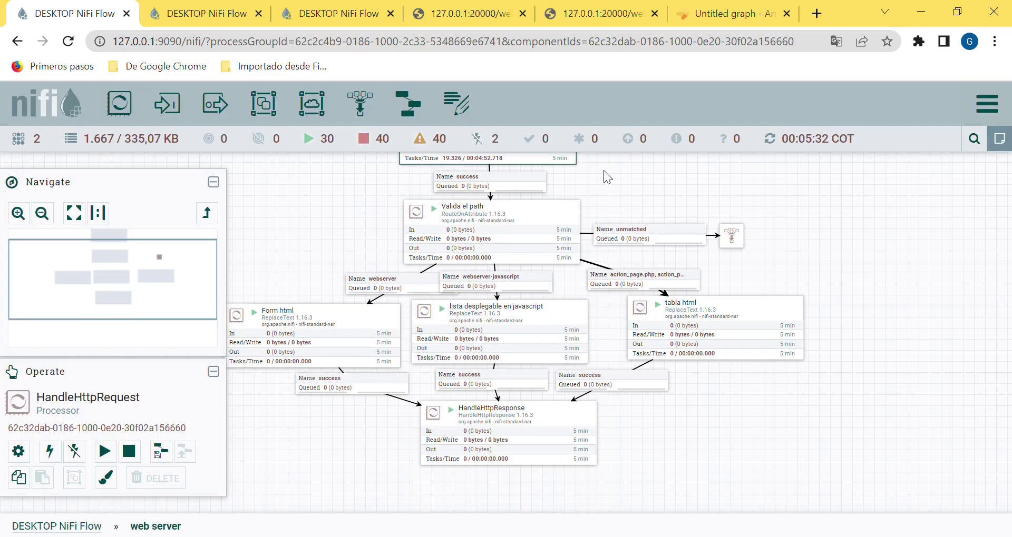
pyautogui.click(543, 423)
pyautogui.doubleClick(545, 424)
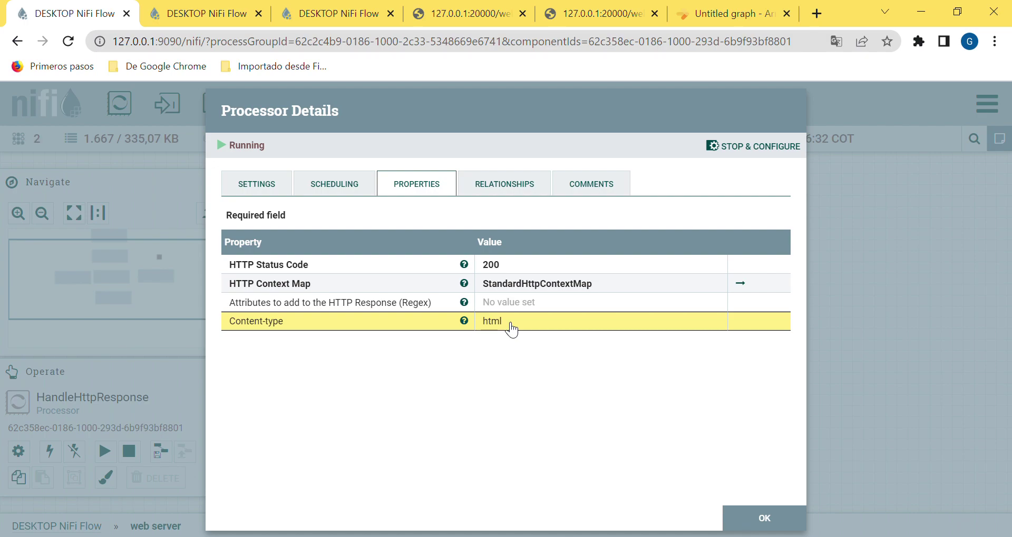
pyautogui.press('Escape')
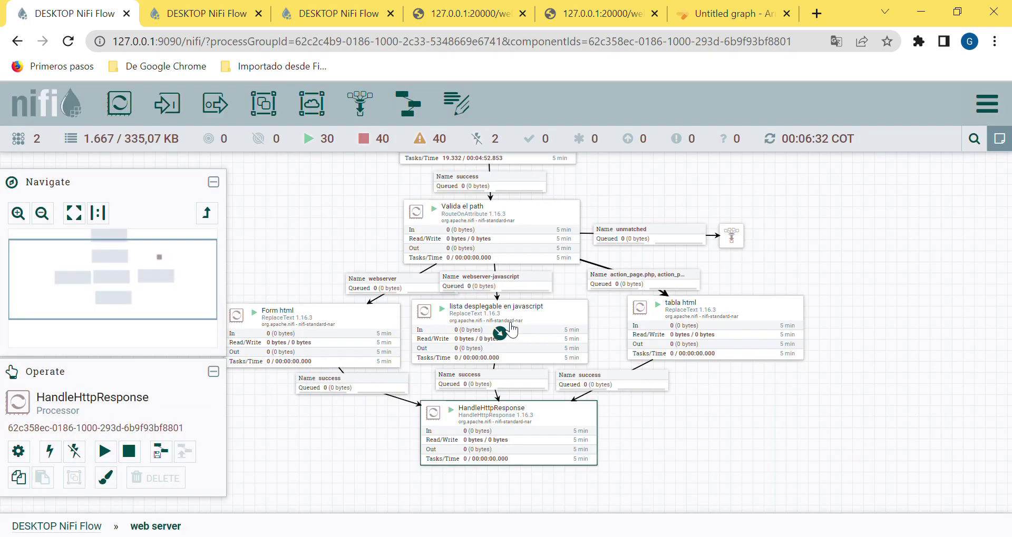
# Examine the web server flow from HandleHttpRequest through Valida el path and its ReplaceText branches to HandleHttpResponse
pyautogui.moveTo(617, 173); pyautogui.dragTo(592, 229)
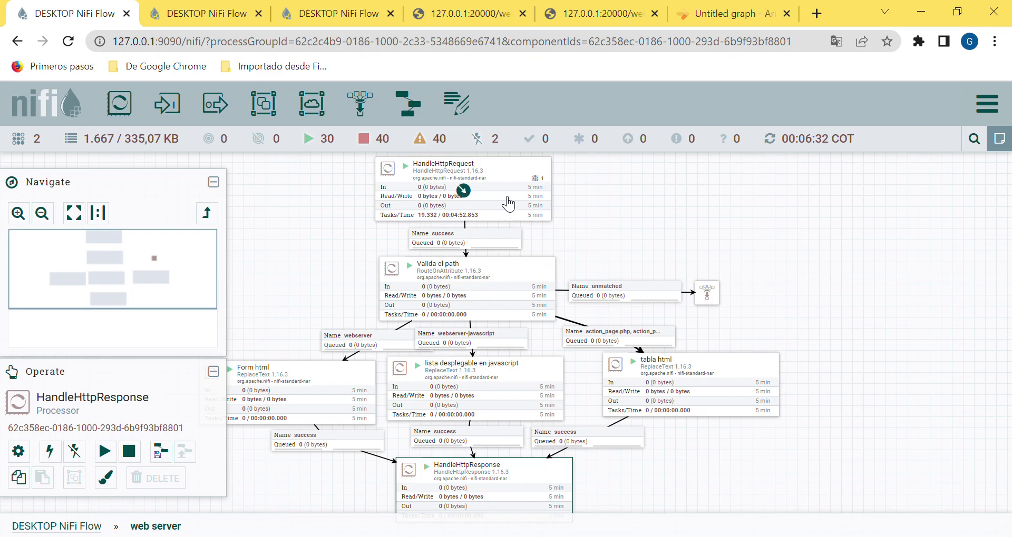
pyautogui.moveTo(501, 289)
pyautogui.moveTo(676, 381)
pyautogui.moveTo(310, 292); pyautogui.dragTo(336, 261)
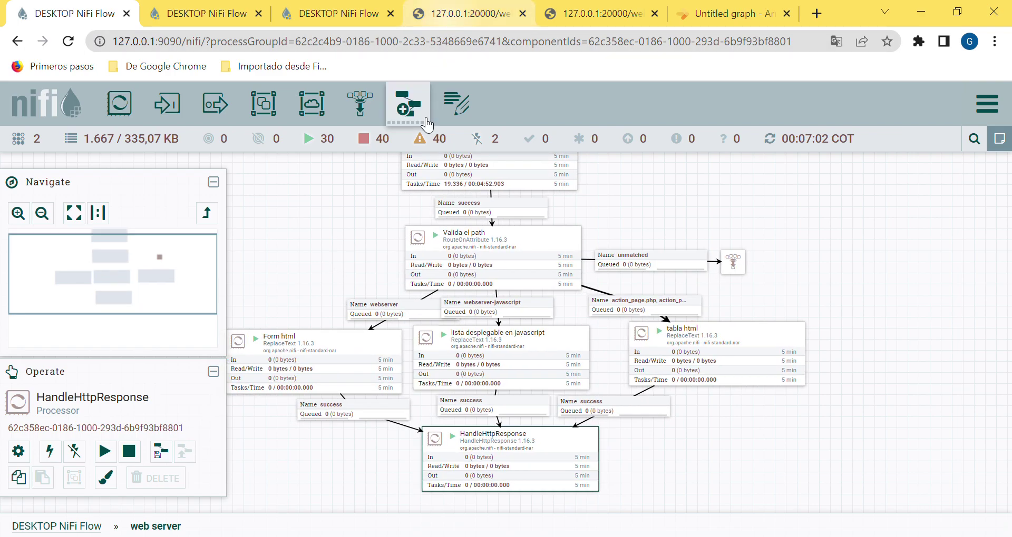
pyautogui.moveTo(350, 234); pyautogui.dragTo(330, 296)
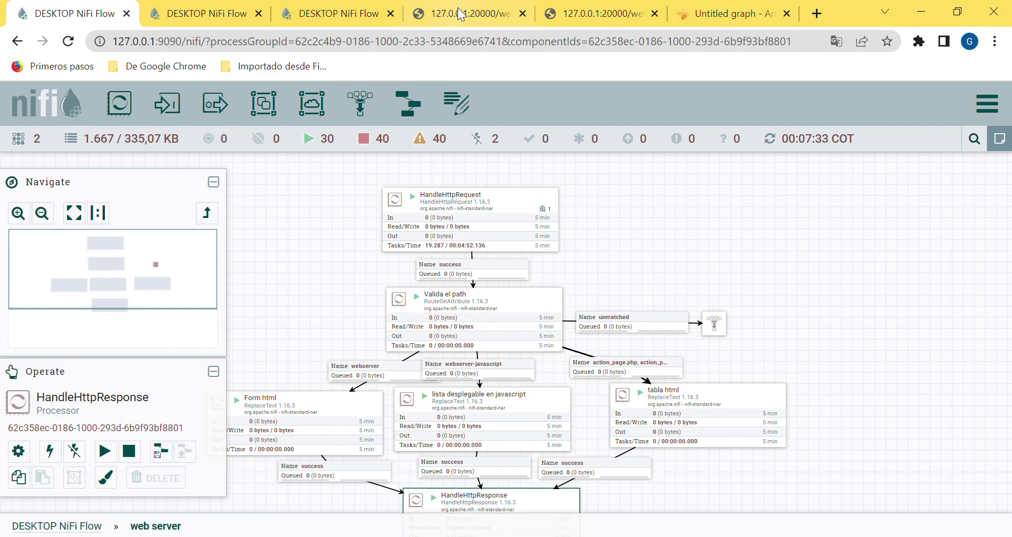
# Check the served /webserver page and display the Form html processor's Replacement Value HTML in an enlarged view
pyautogui.click(474, 16)
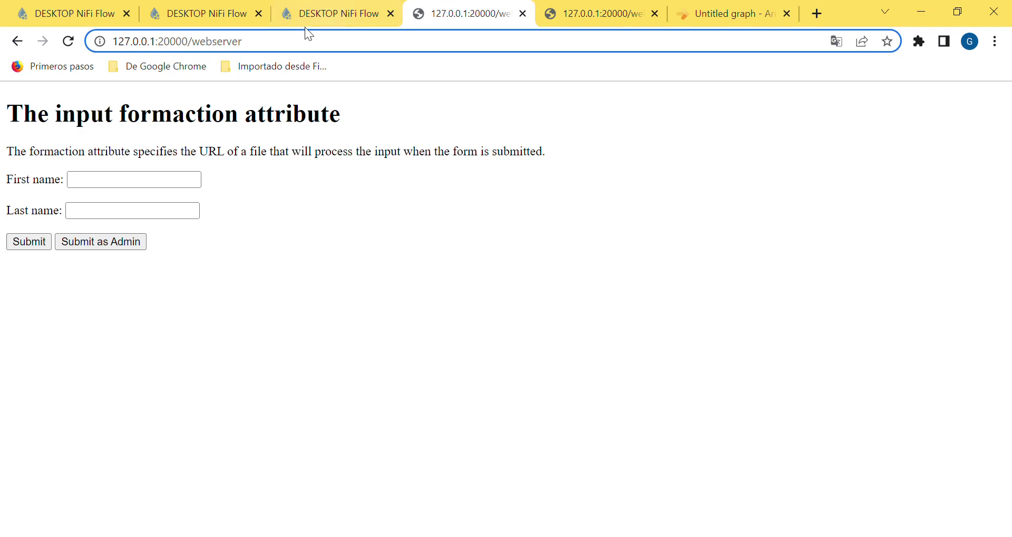
pyautogui.click(108, 16)
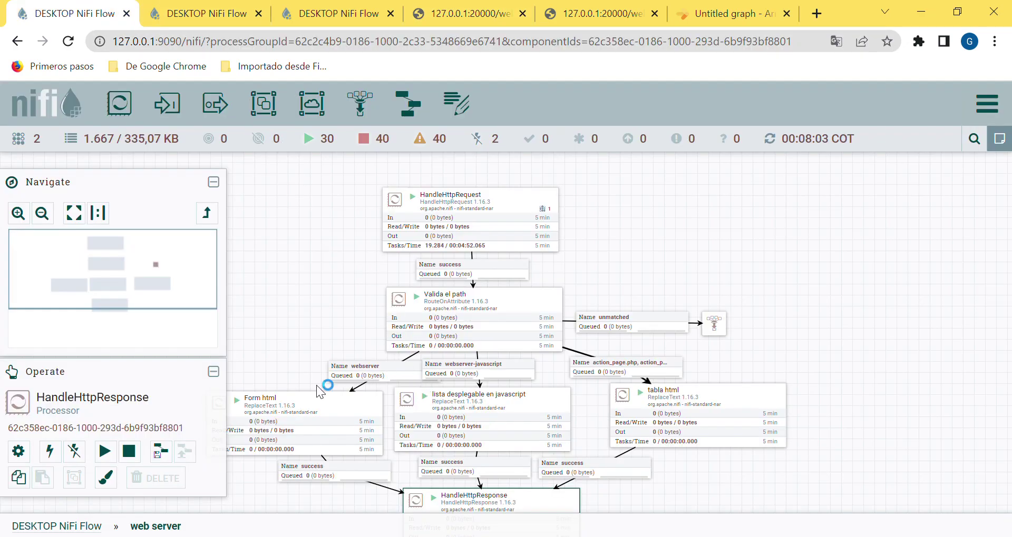
pyautogui.click(324, 428)
pyautogui.doubleClick(325, 428)
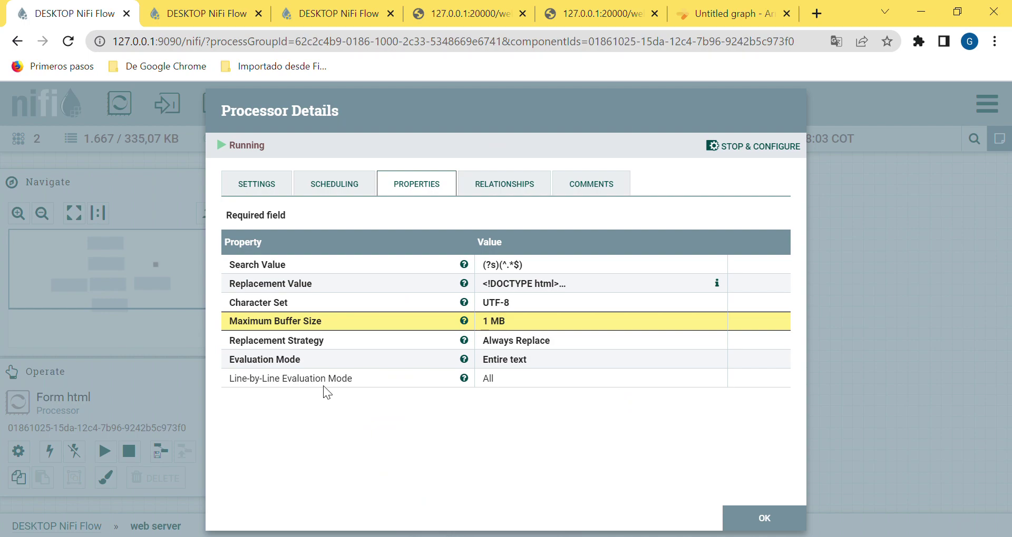
pyautogui.click(516, 285)
pyautogui.moveTo(521, 266); pyautogui.dragTo(346, 121)
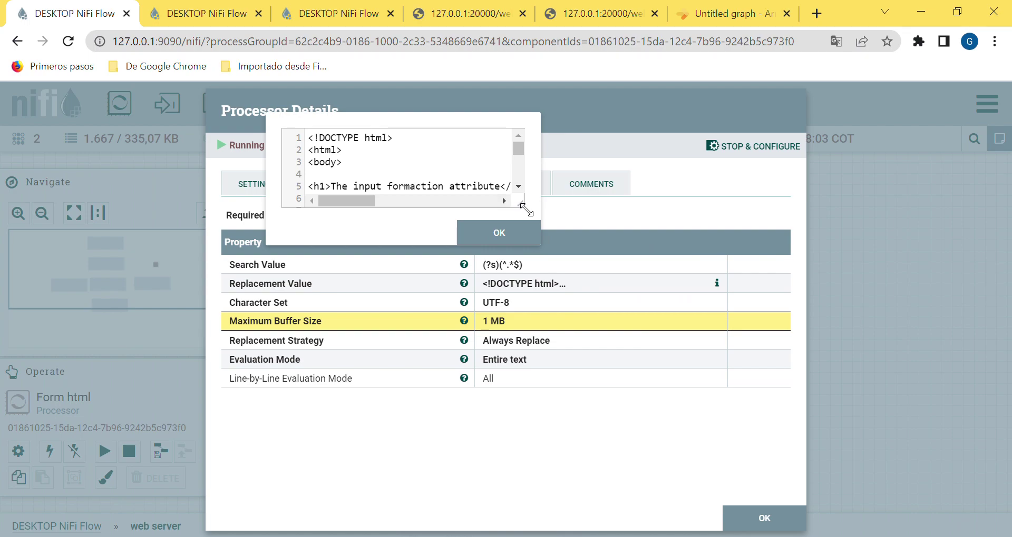
pyautogui.moveTo(521, 205); pyautogui.dragTo(883, 402)
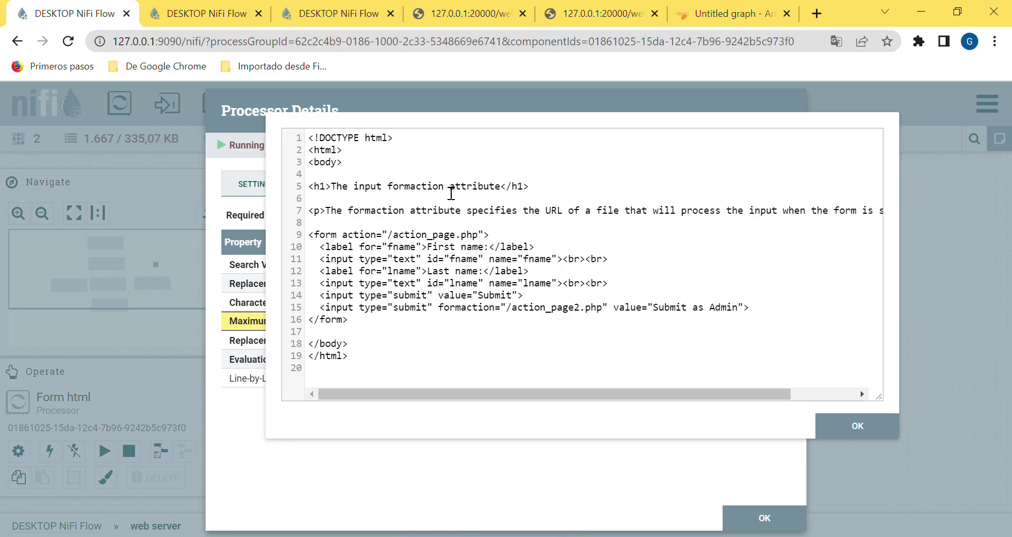
# Reload the /webserver form page and fill in First name "hhhhhhhhhhhhh" and Last name "yyyyyyyyyyyyyyy"
pyautogui.click(450, 18)
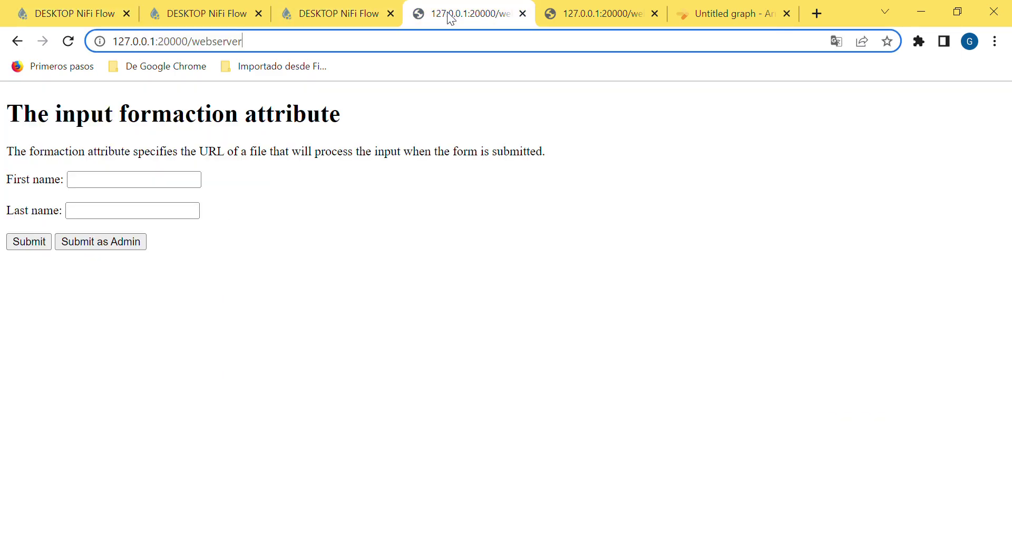
pyautogui.click(68, 46)
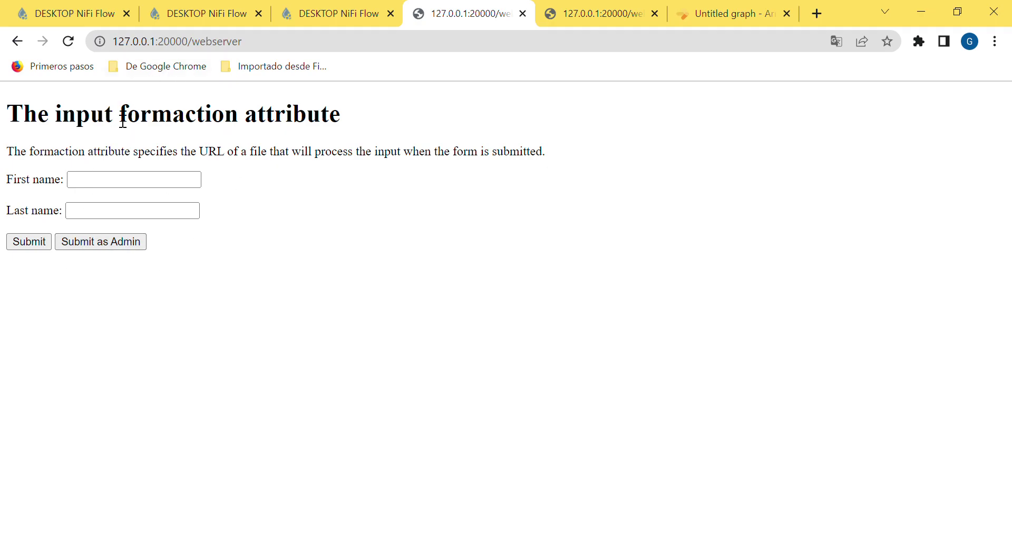
pyautogui.click(138, 185)
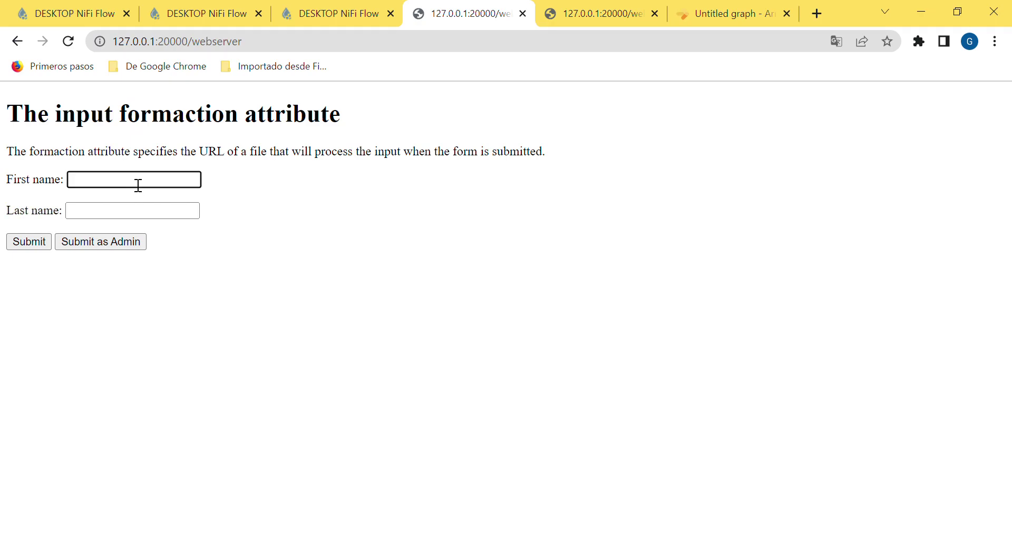
pyautogui.write('hhhhhhhhhhhhh')
pyautogui.click(95, 218)
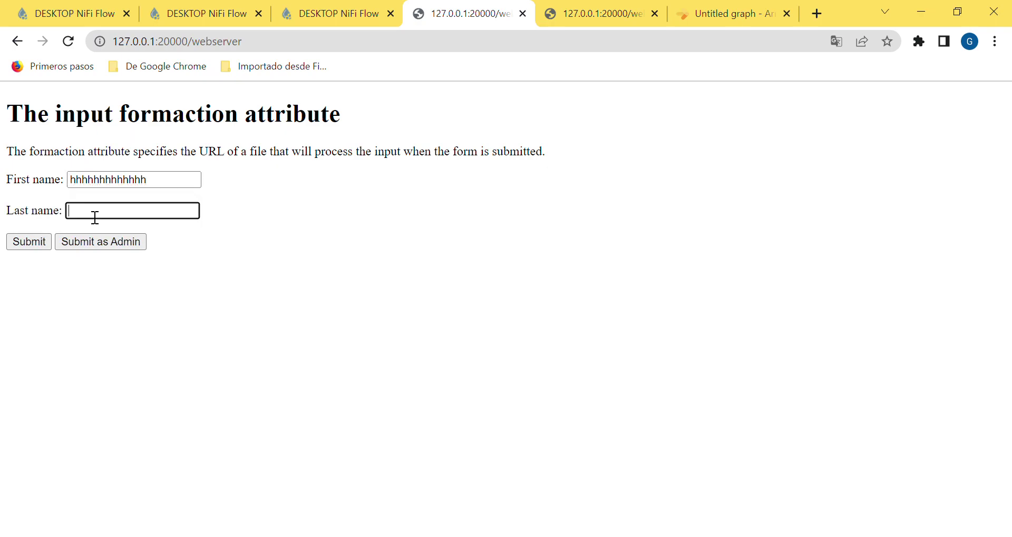
pyautogui.write('yyyyyyyyyyyyyyy')
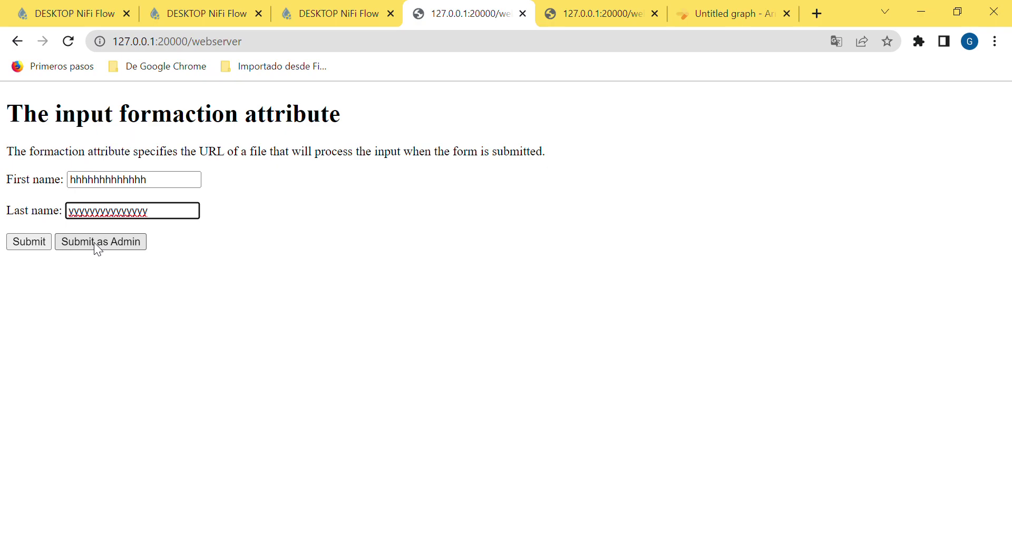
# Submit the form as admin, go back to the form page and submit it as admin again
pyautogui.press('Tab')
pyautogui.press('Tab')
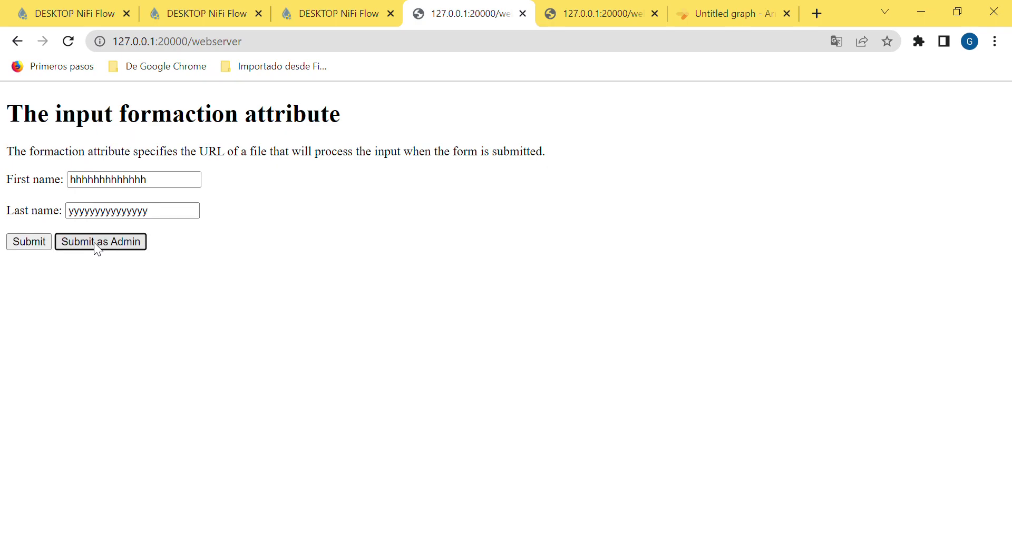
pyautogui.press('Return')
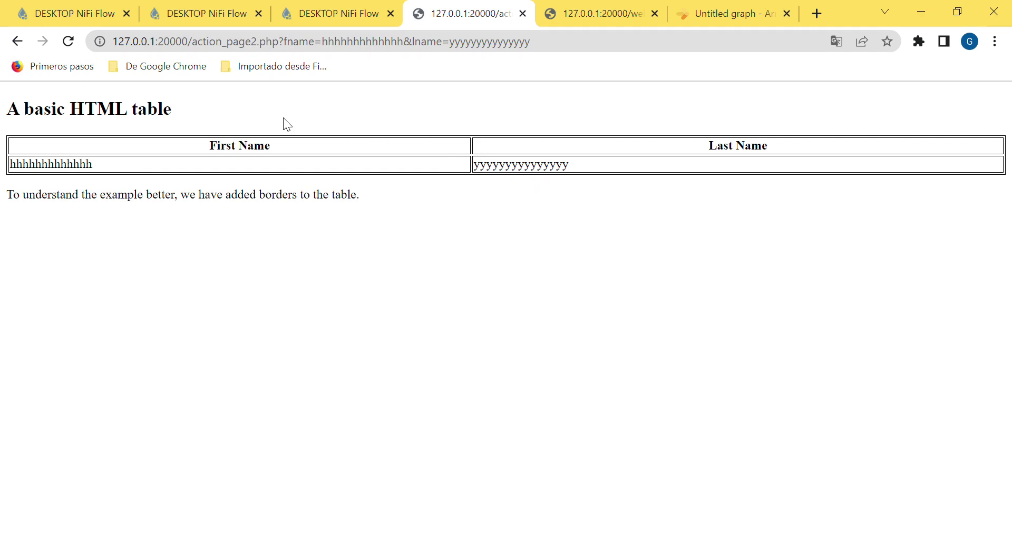
pyautogui.click(18, 42)
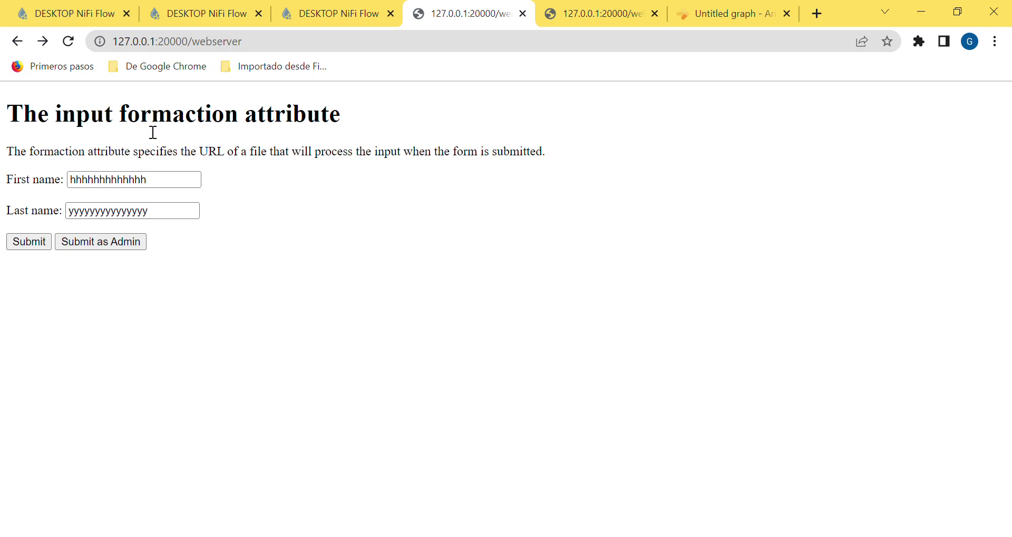
pyautogui.click(120, 243)
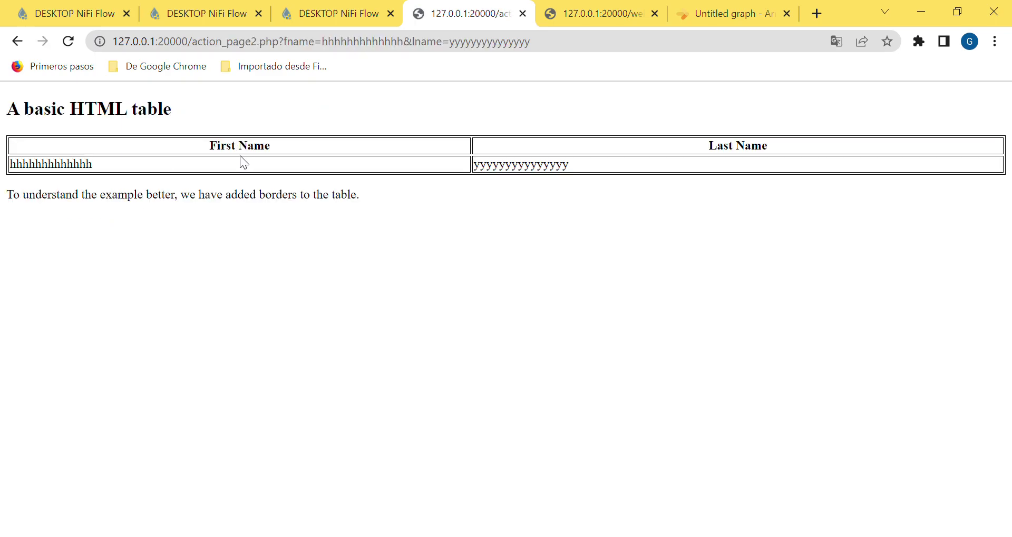
# Return to the form page, append "123123" to First name and "ttttt" to Last name, and submit the form as admin
pyautogui.click(18, 42)
pyautogui.click(166, 185)
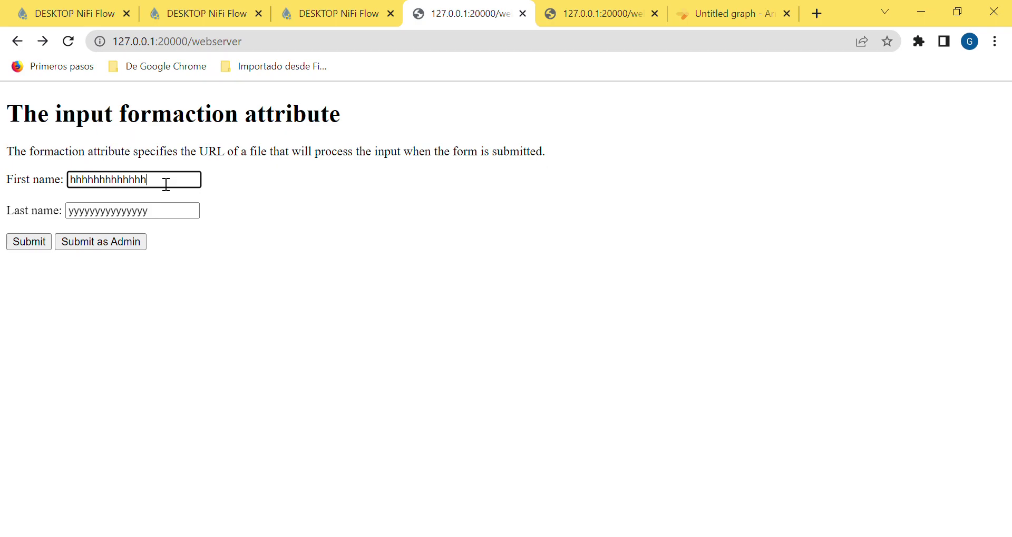
pyautogui.write('123123')
pyautogui.press('Tab')
pyautogui.click(167, 218)
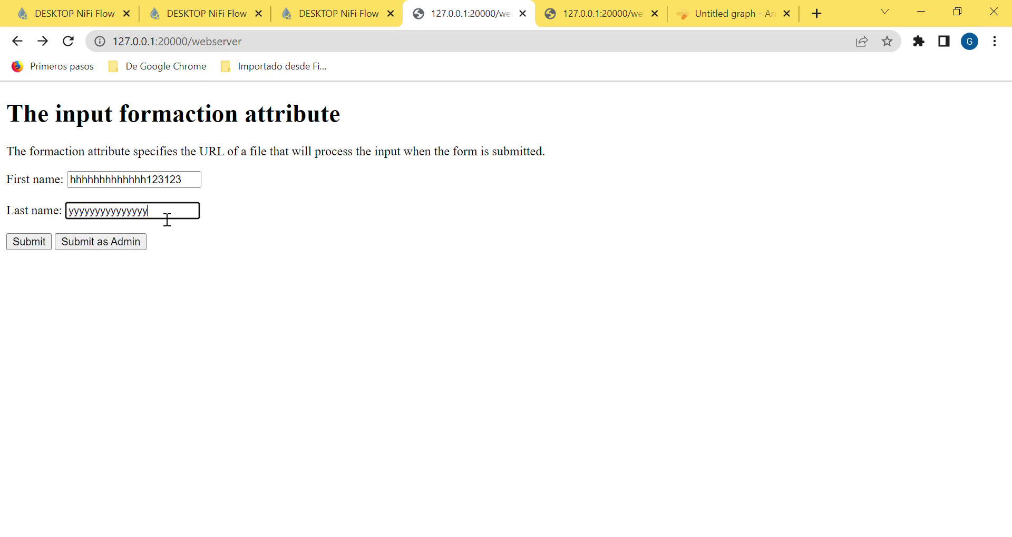
pyautogui.write('ttttt')
pyautogui.click(82, 244)
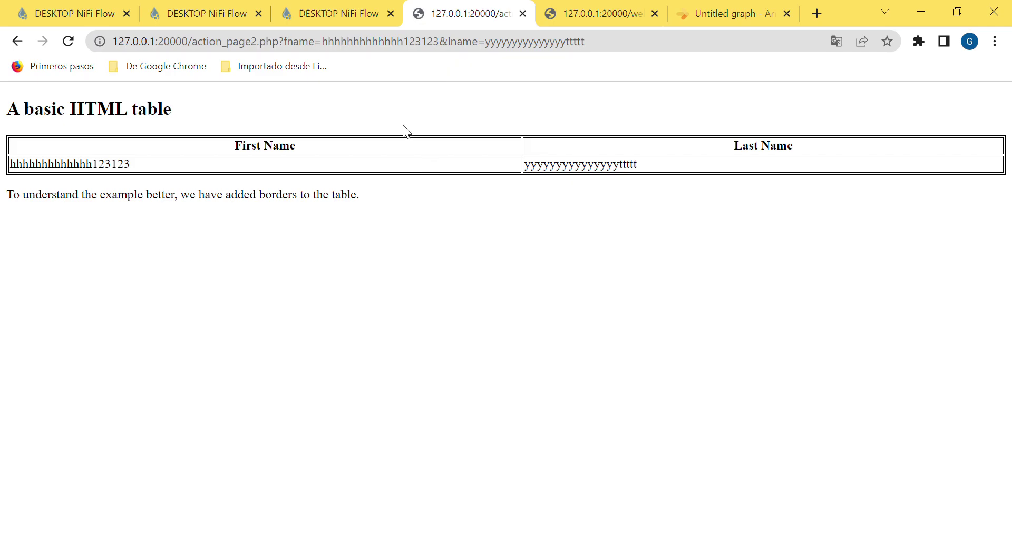
# Switch to the NiFi flow, close the Form html details, and examine tabla html's Replacement Value in an enlarged view
pyautogui.click(85, 16)
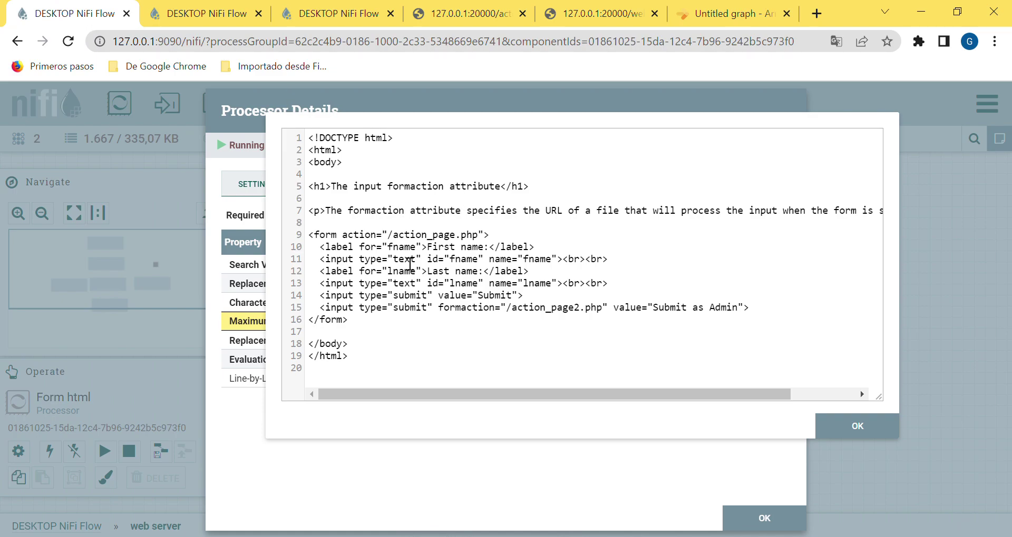
pyautogui.press('Escape')
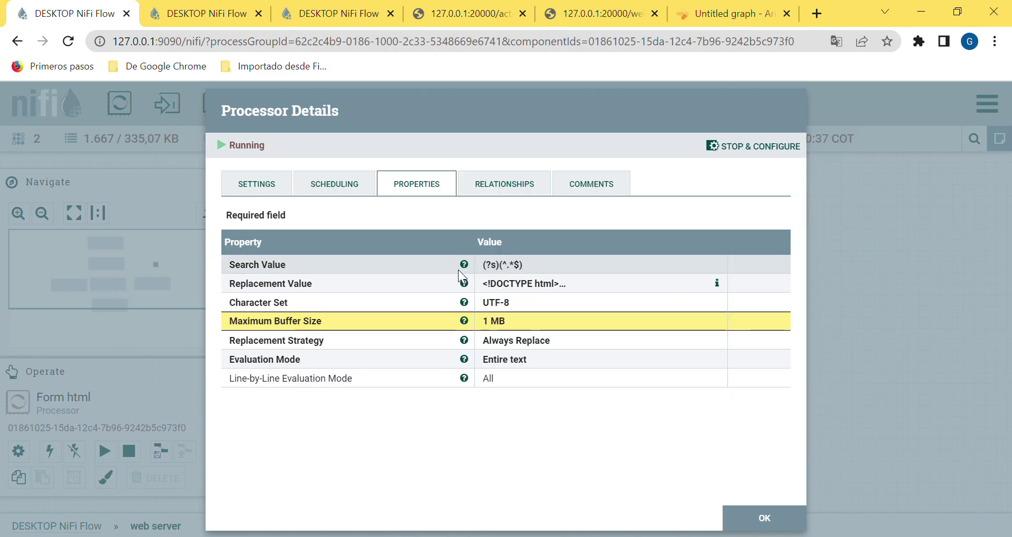
pyautogui.press('Escape')
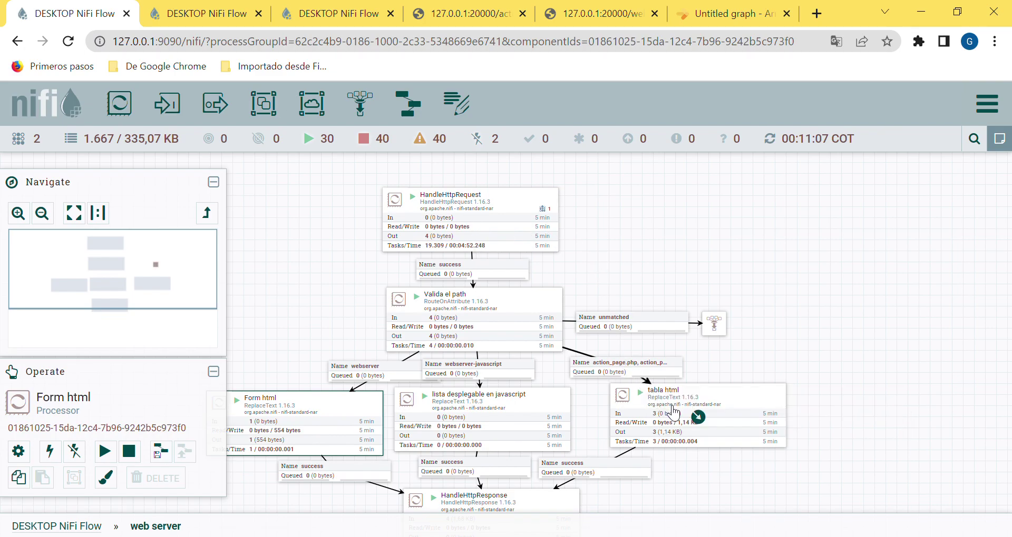
pyautogui.doubleClick(666, 408)
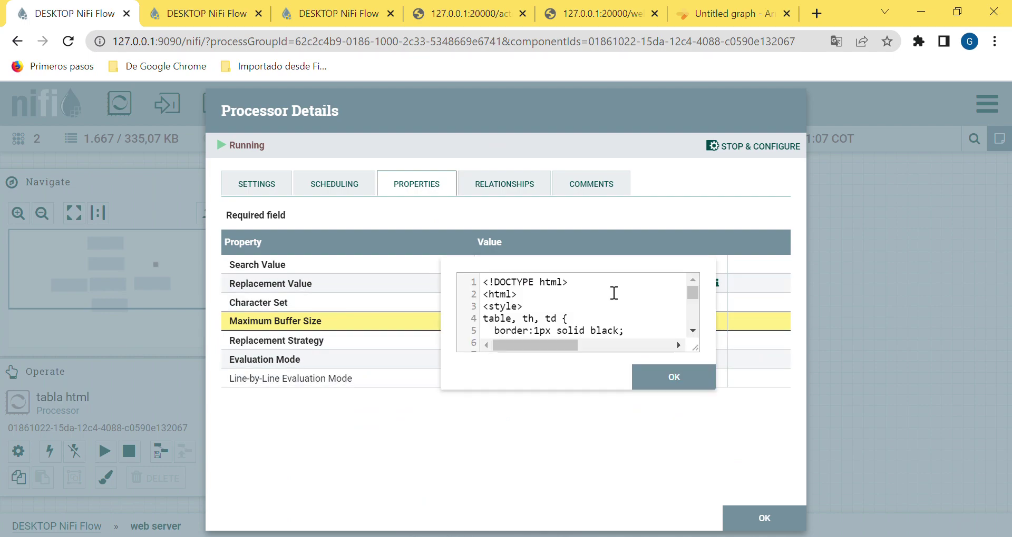
pyautogui.moveTo(597, 264); pyautogui.dragTo(506, 153)
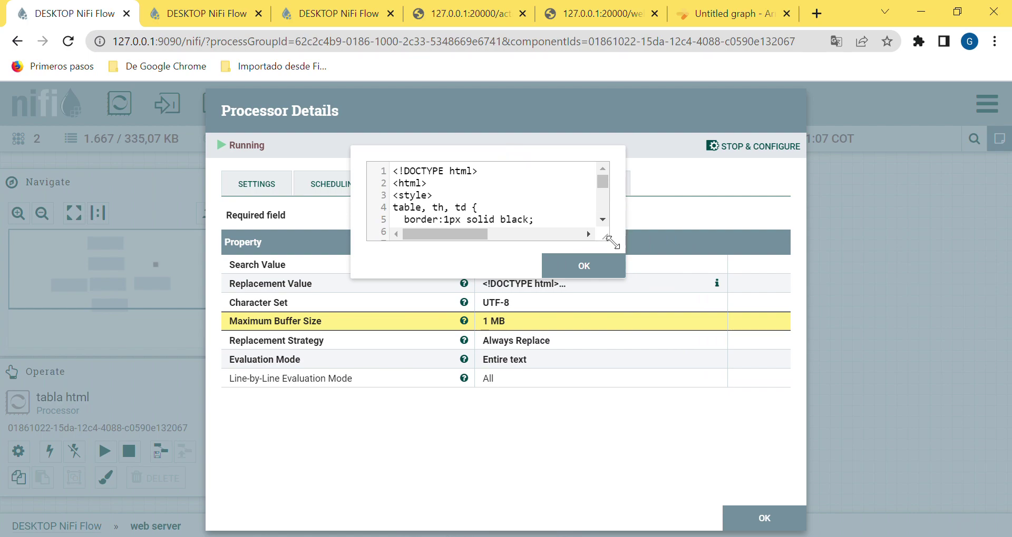
pyautogui.moveTo(611, 241); pyautogui.dragTo(846, 447)
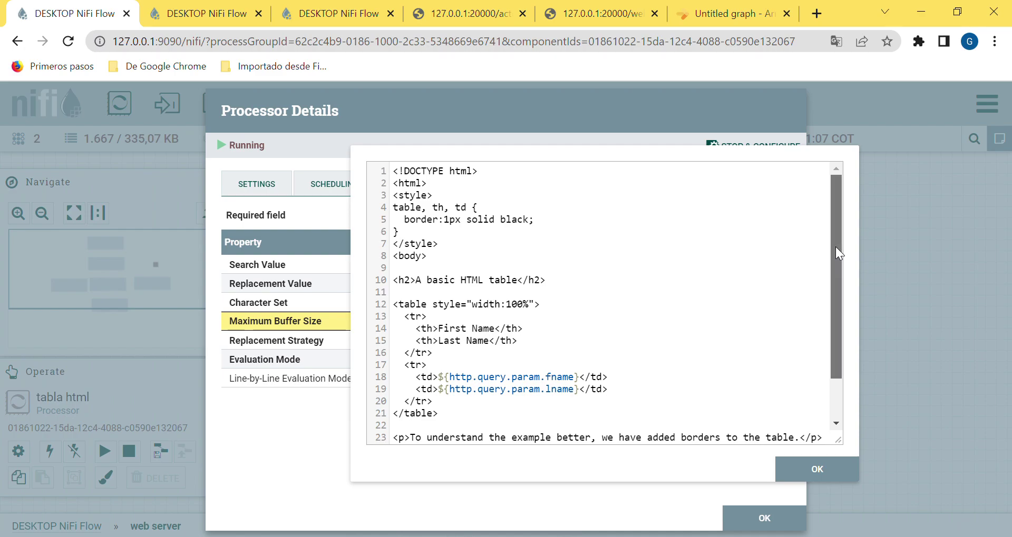
pyautogui.moveTo(836, 246); pyautogui.dragTo(840, 280)
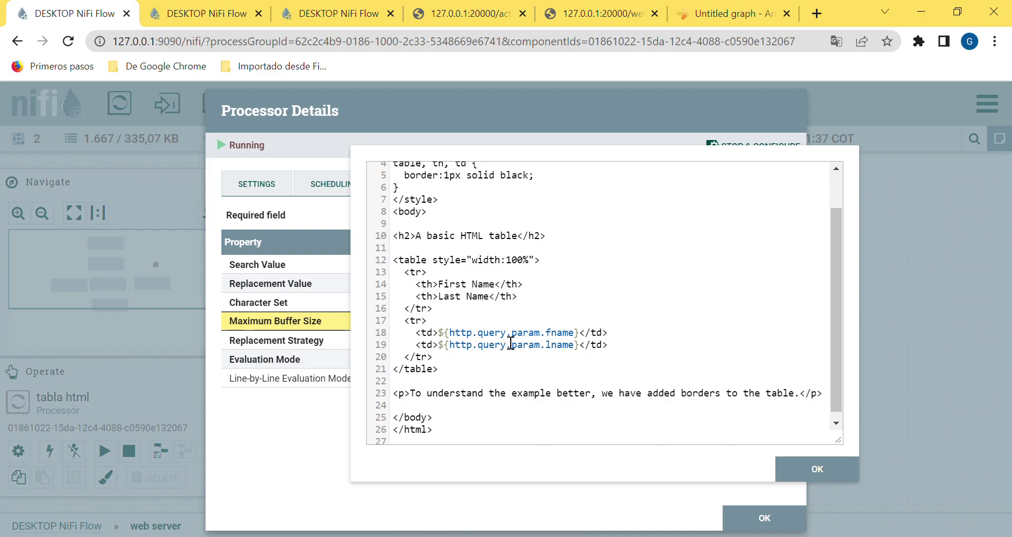
pyautogui.press('Escape')
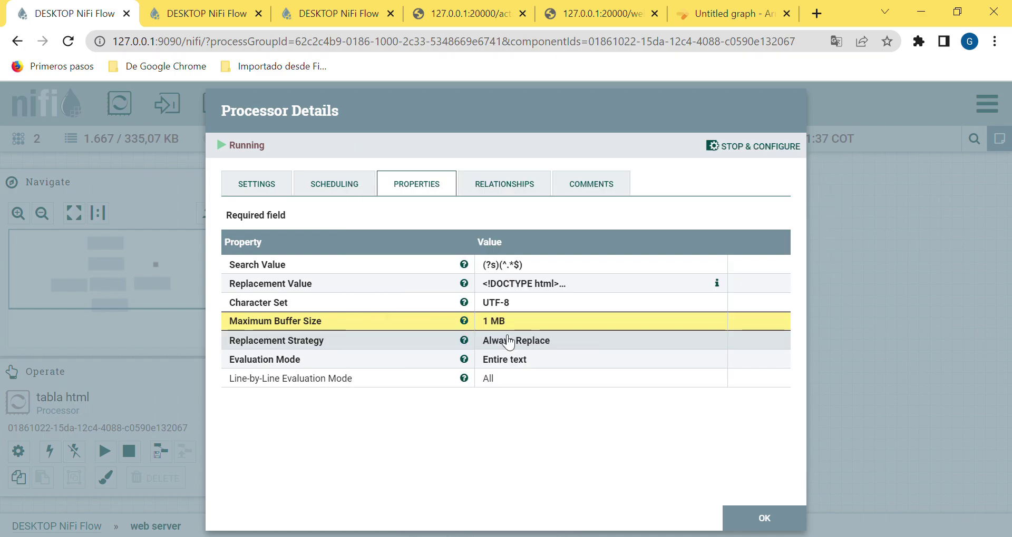
pyautogui.press('Escape')
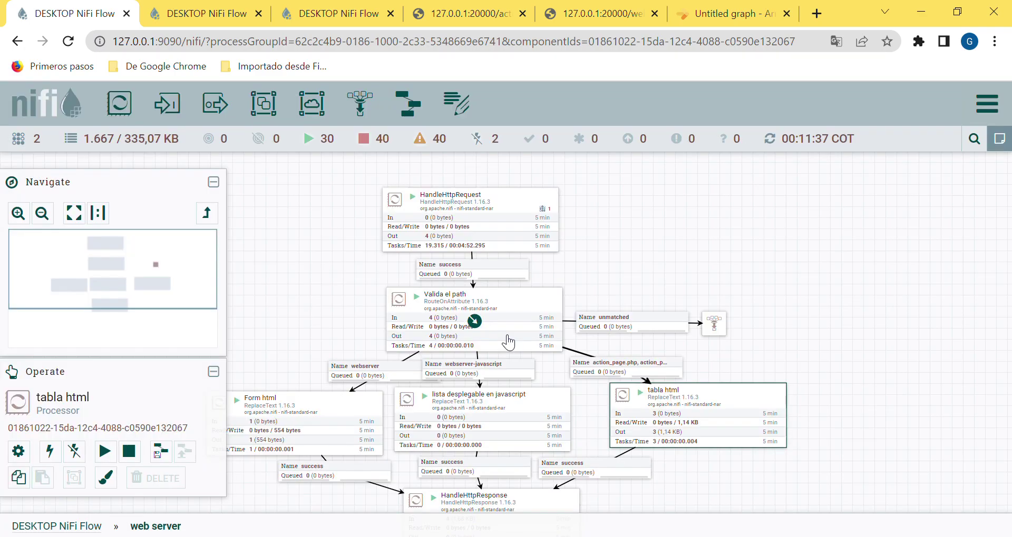
# Review the Form html processor's Replacement Value in an enlarged view, checking its form actions and field names
pyautogui.doubleClick(347, 423)
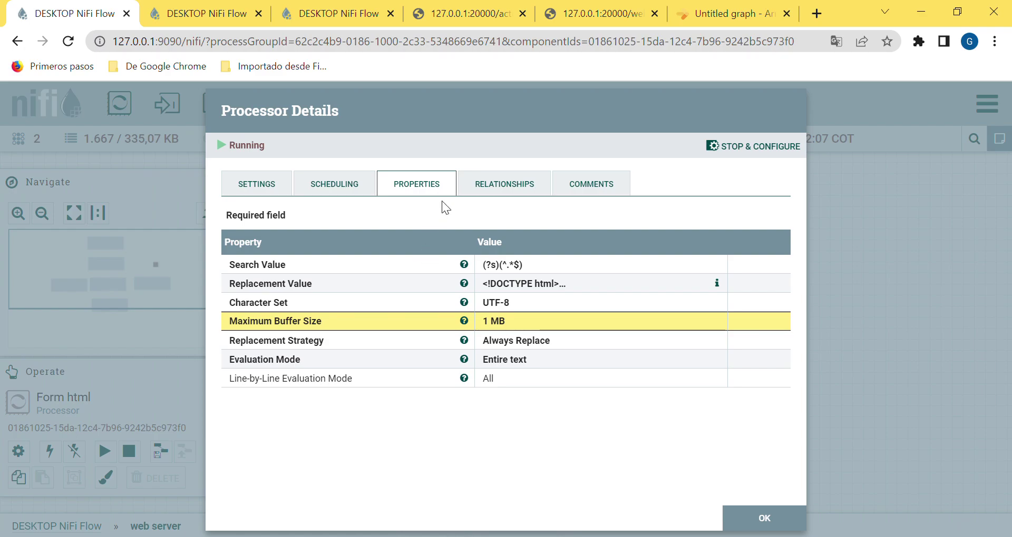
pyautogui.press('Escape')
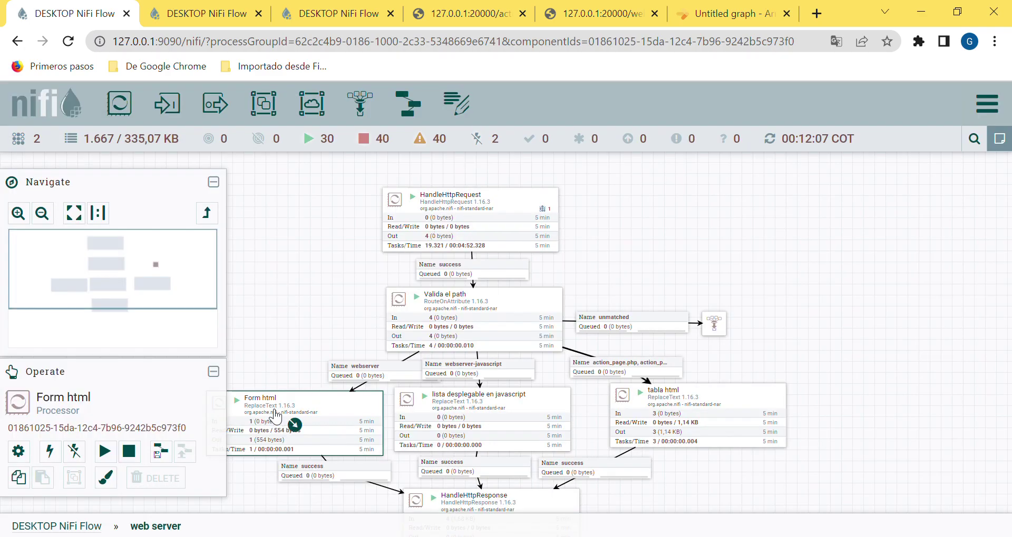
pyautogui.doubleClick(324, 423)
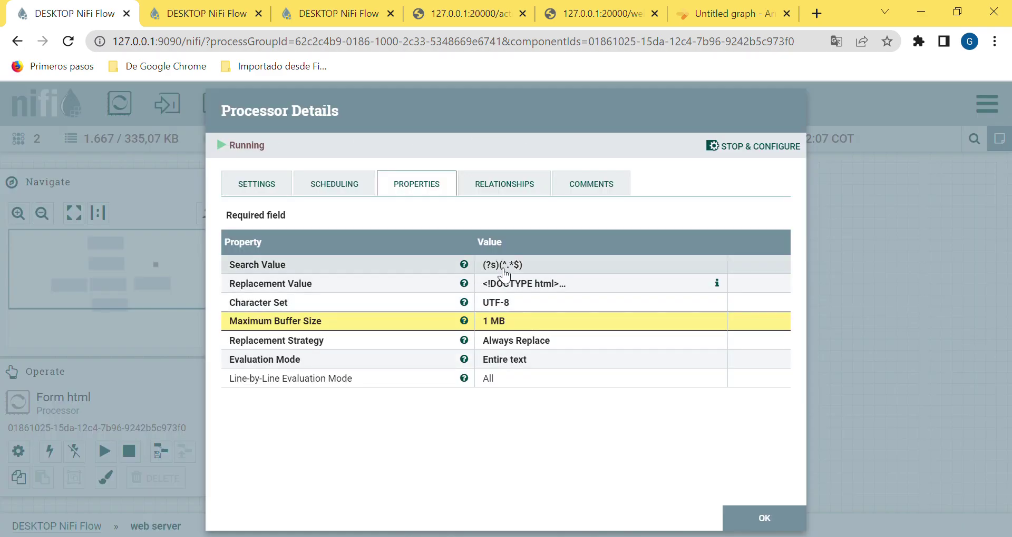
pyautogui.click(507, 287)
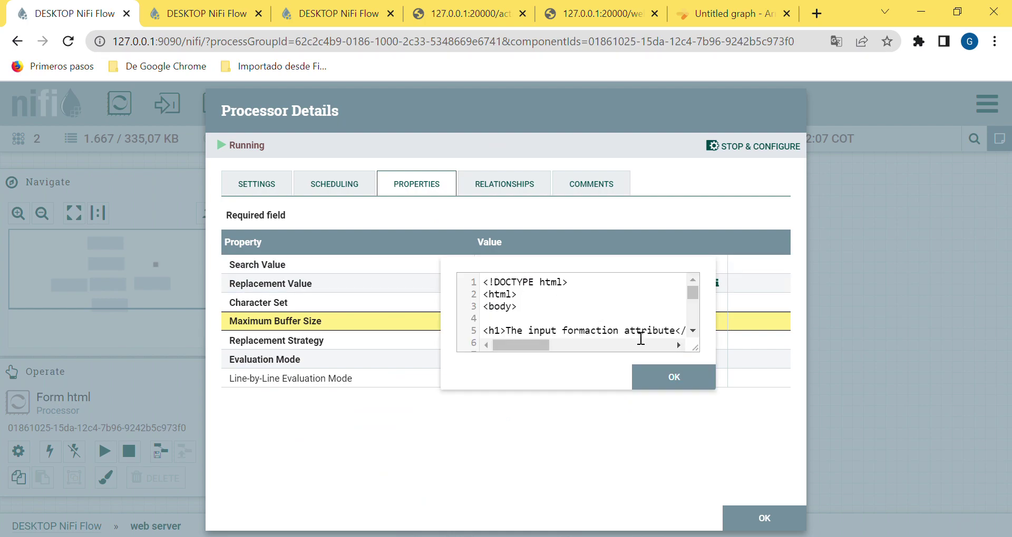
pyautogui.moveTo(699, 350); pyautogui.dragTo(850, 501)
pyautogui.moveTo(846, 366); pyautogui.dragTo(866, 444)
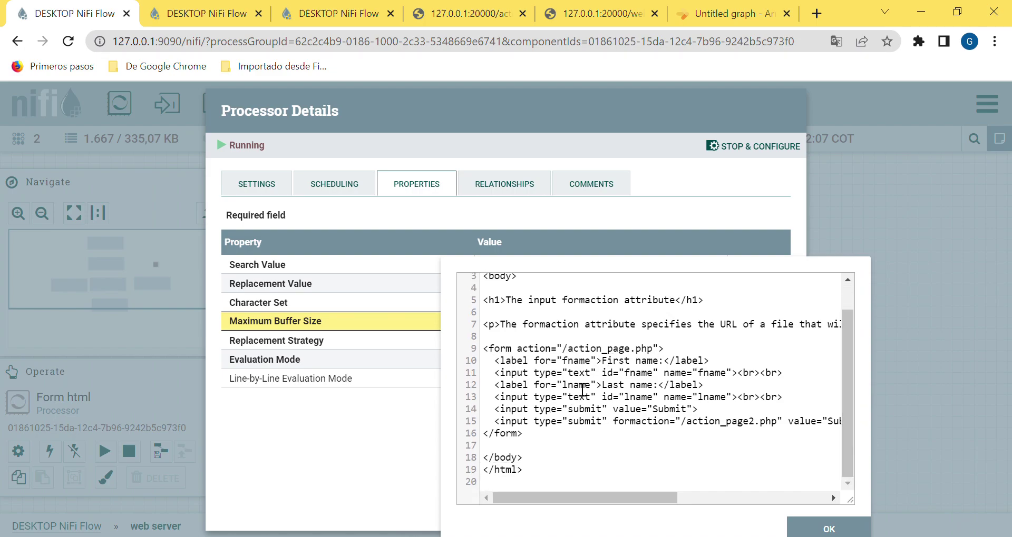
pyautogui.press('Escape')
pyautogui.press('Escape')
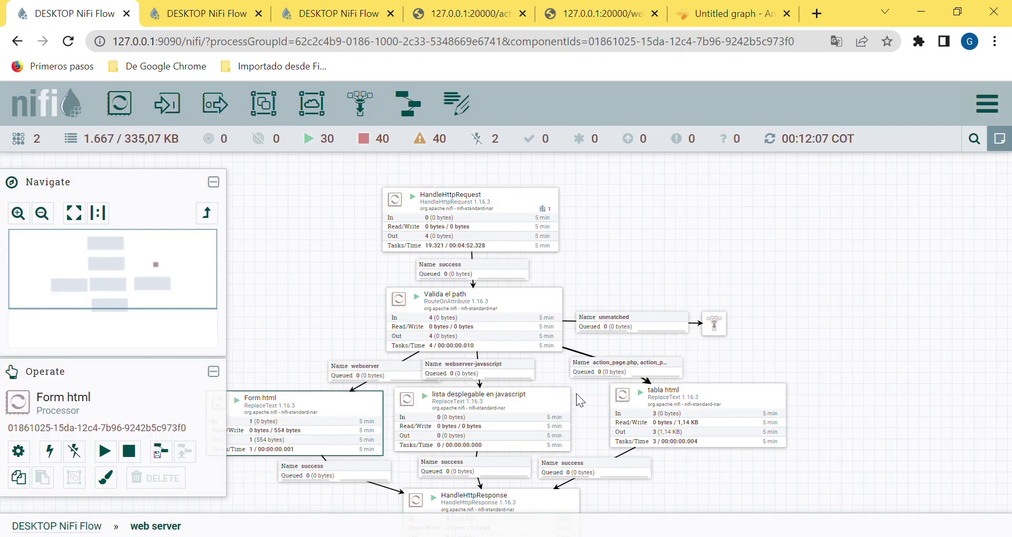
# Recheck the fname and lname query parameter expressions in the tabla html processor's Replacement Value
pyautogui.doubleClick(654, 413)
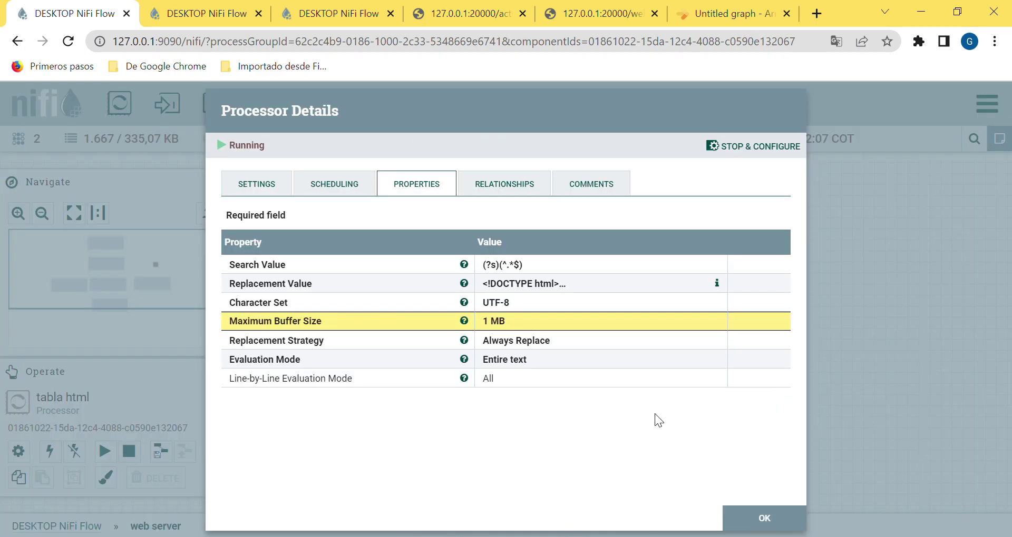
pyautogui.click(599, 290)
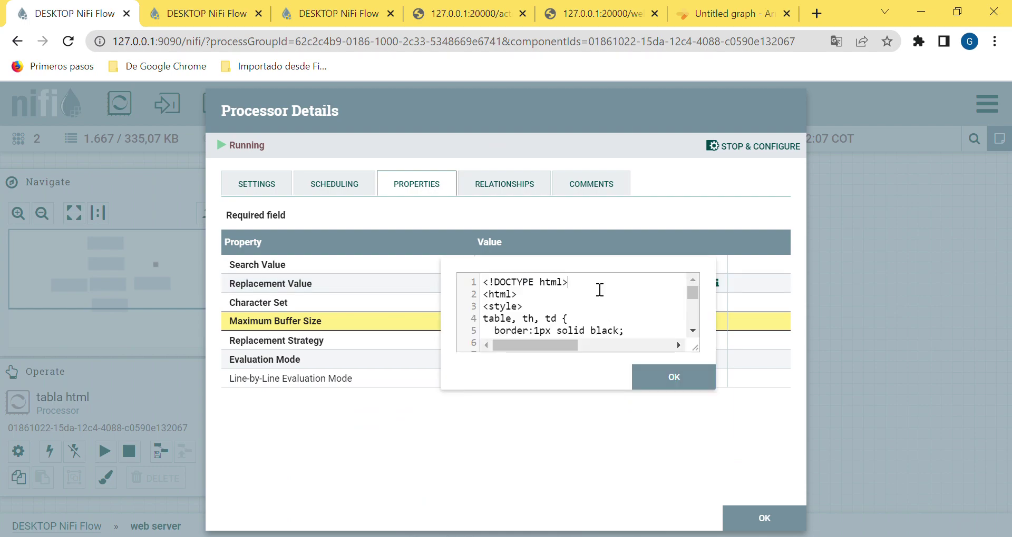
pyautogui.moveTo(695, 348); pyautogui.dragTo(838, 451)
pyautogui.moveTo(825, 317); pyautogui.dragTo(836, 388)
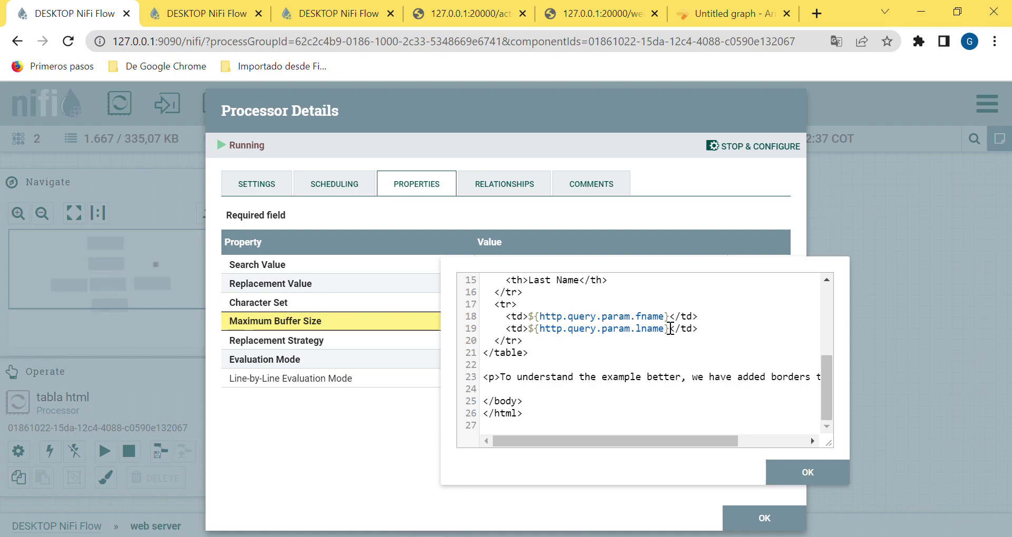
pyautogui.press('Escape')
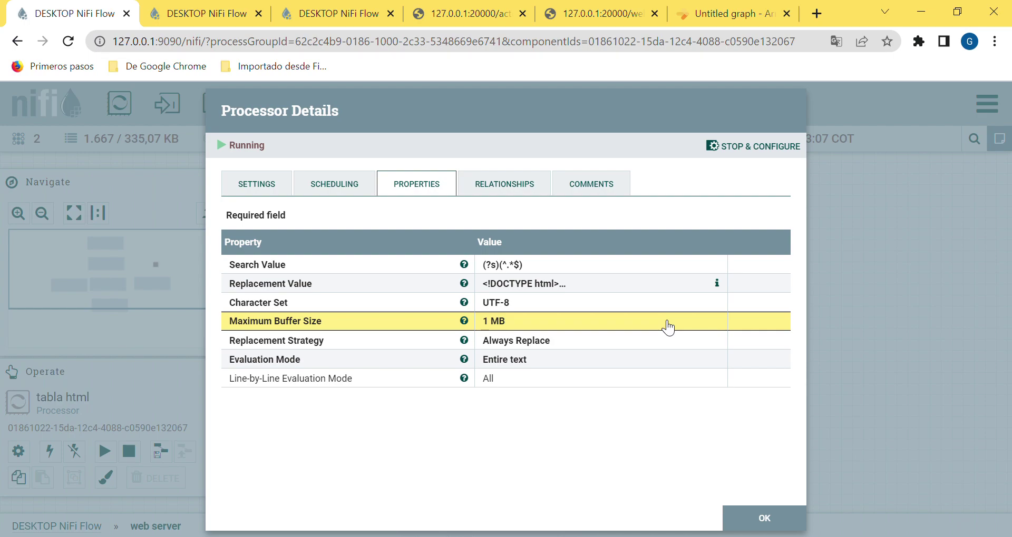
pyautogui.press('Escape')
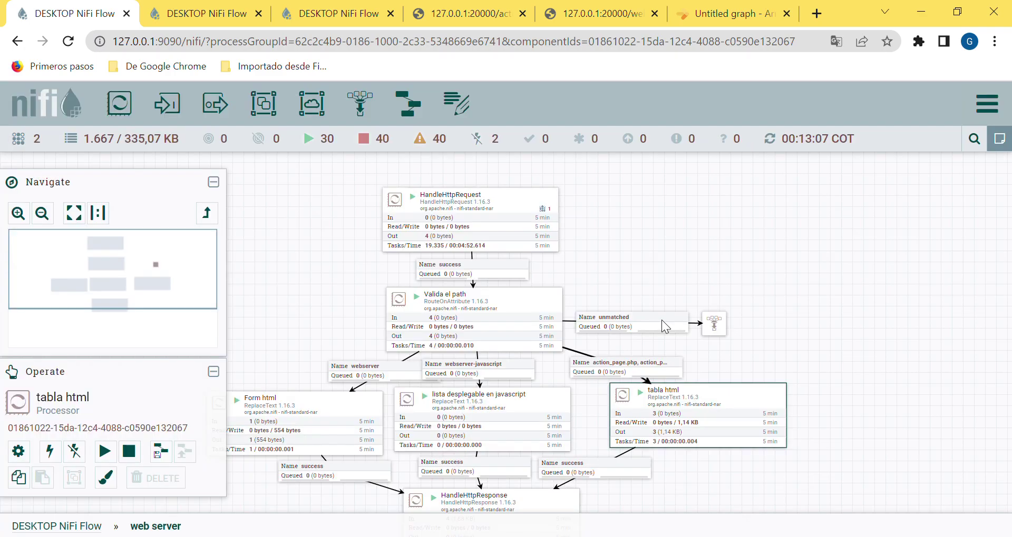
# Review the properties of the HandleHttpRequest processor and the HandleHttpResponse processor
pyautogui.click(502, 229)
pyautogui.doubleClick(502, 229)
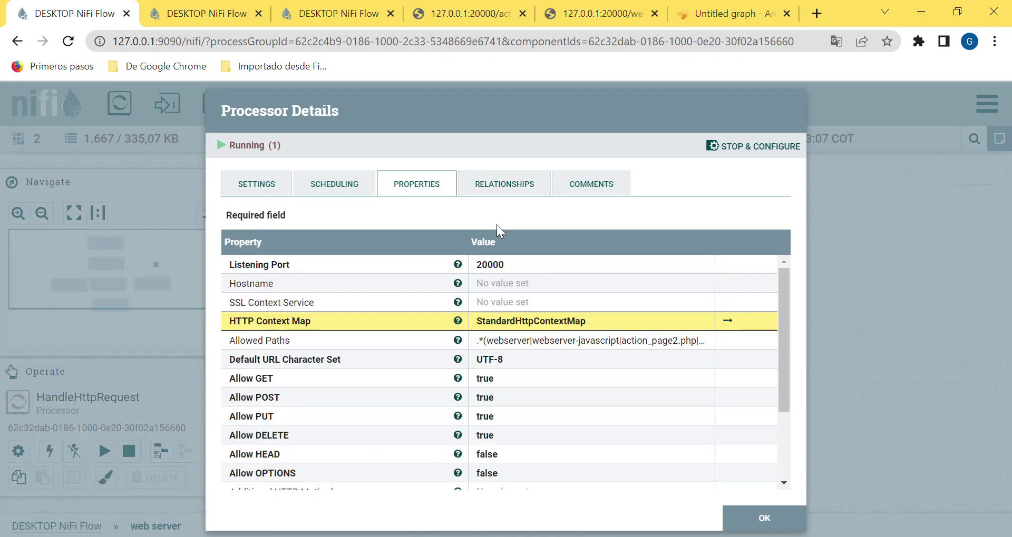
pyautogui.press('Escape')
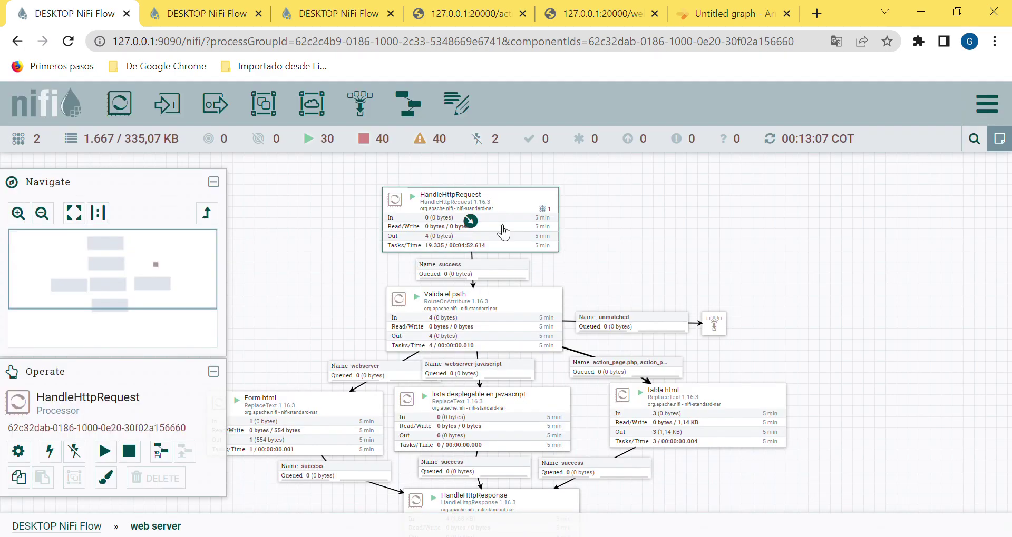
pyautogui.doubleClick(503, 229)
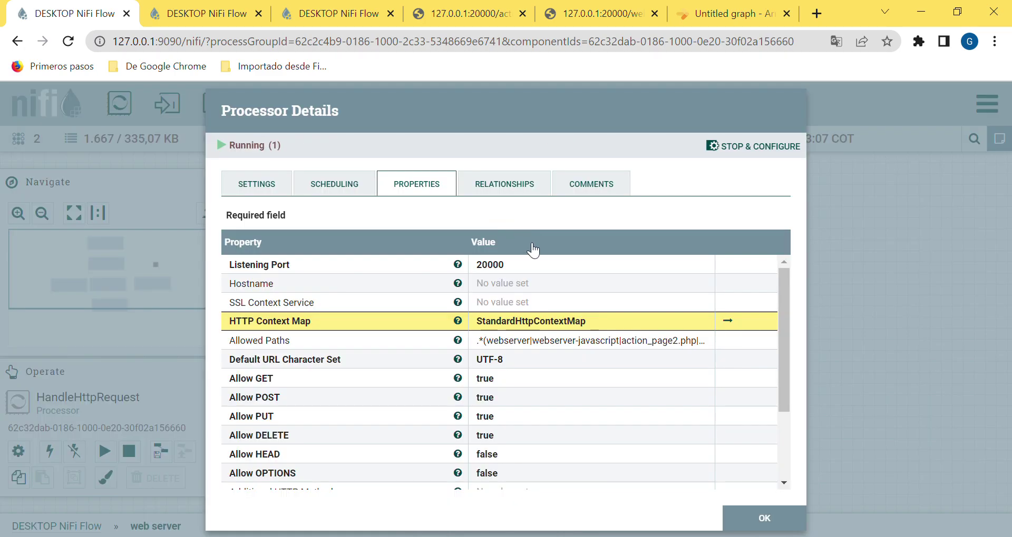
pyautogui.press('Escape')
pyautogui.doubleClick(484, 501)
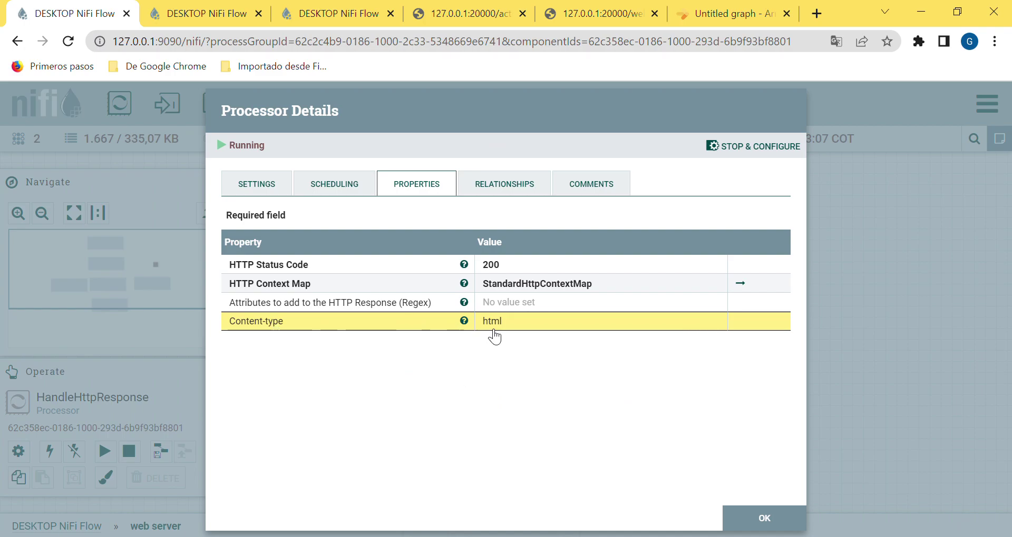
pyautogui.press('Escape')
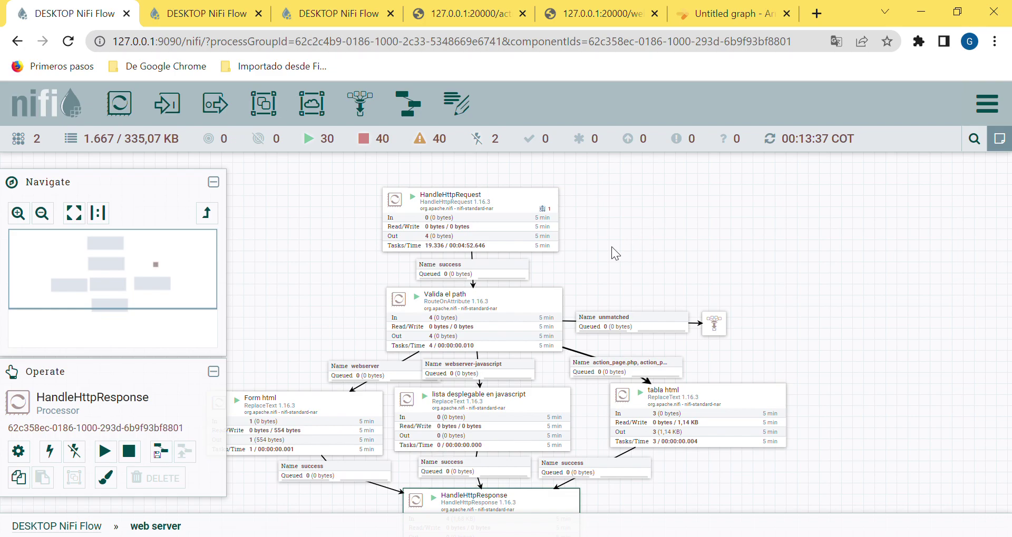
# Display the lista desplegable en javascript processor's Replacement Value in an enlarged view
pyautogui.moveTo(617, 243); pyautogui.dragTo(615, 209)
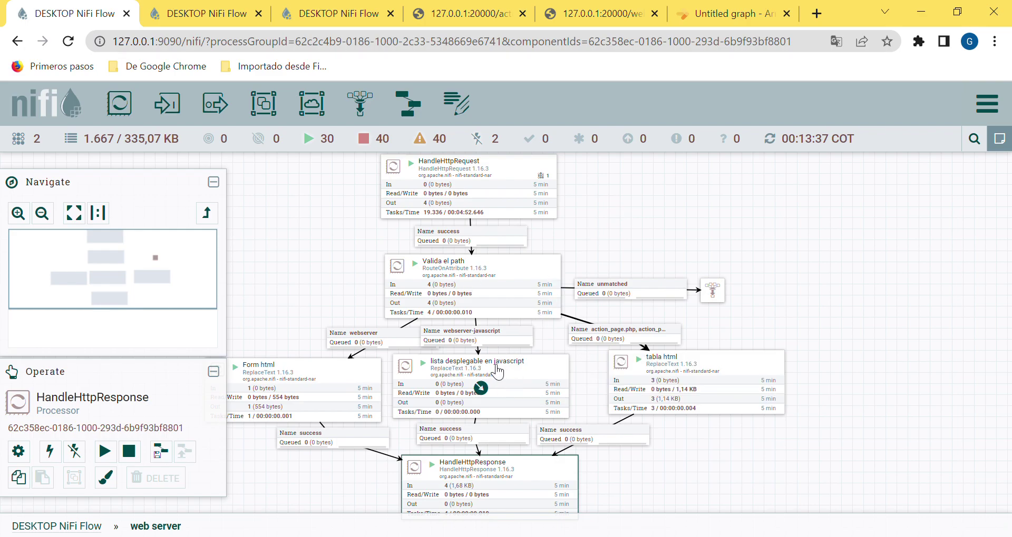
pyautogui.doubleClick(445, 378)
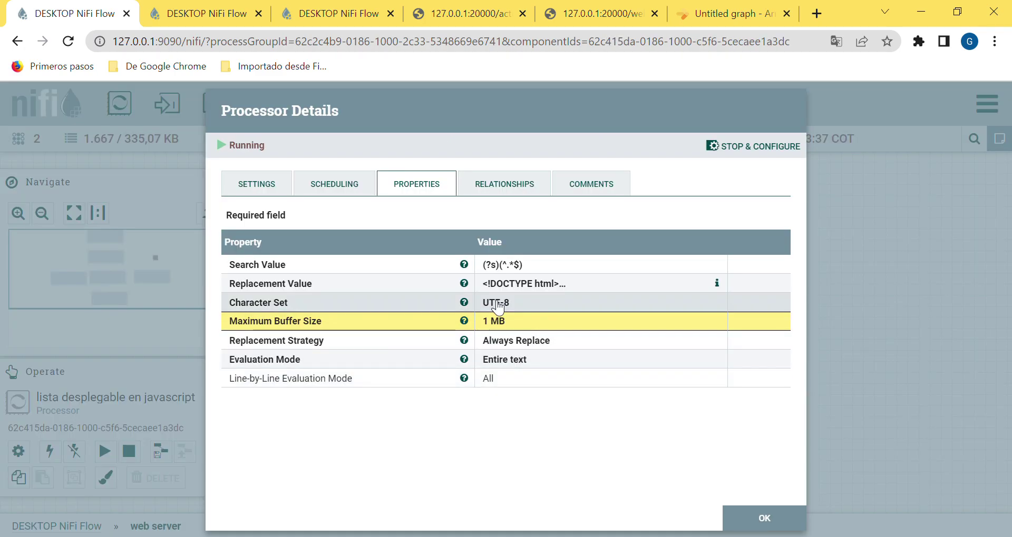
pyautogui.press('Escape')
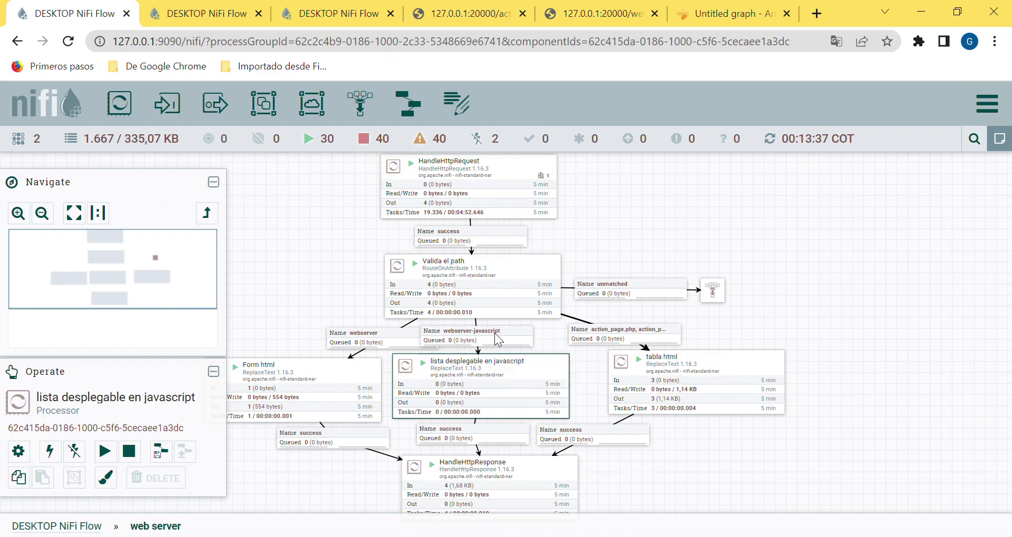
pyautogui.doubleClick(476, 383)
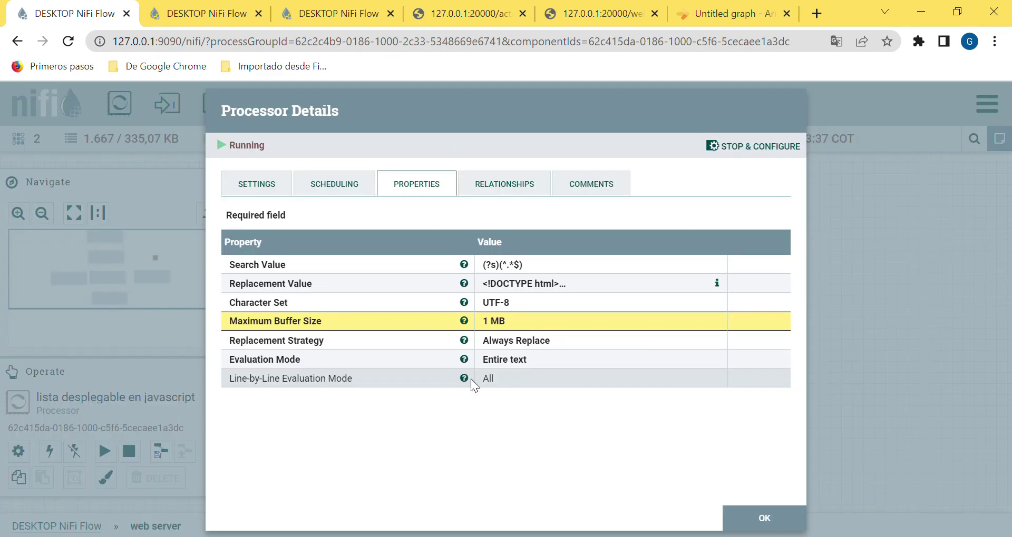
pyautogui.click(525, 287)
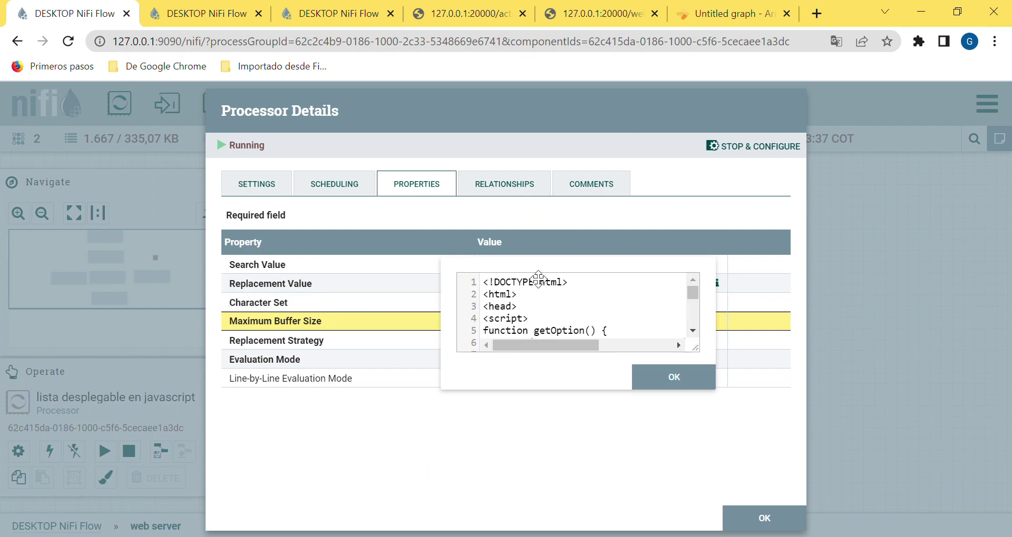
pyautogui.moveTo(538, 278); pyautogui.dragTo(415, 194)
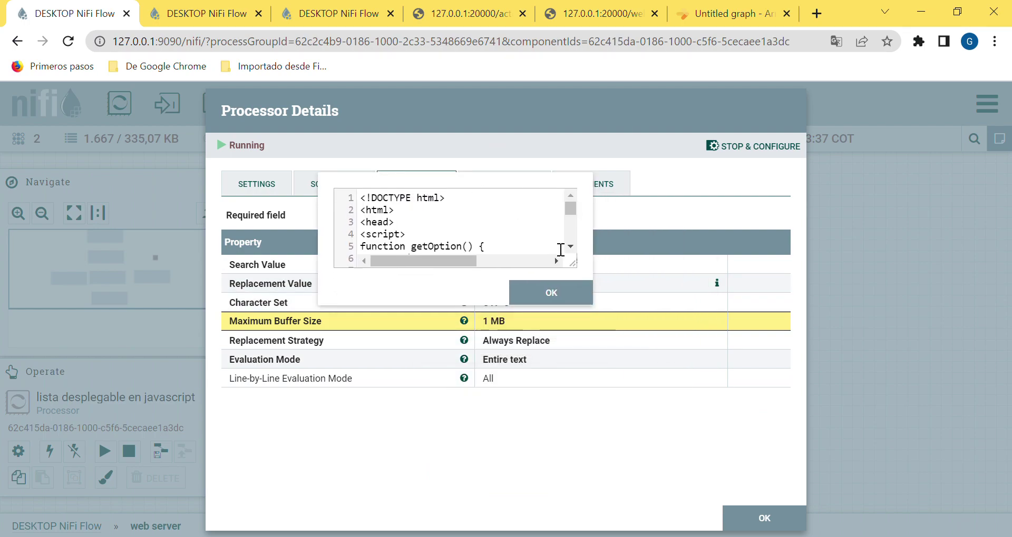
pyautogui.moveTo(573, 263); pyautogui.dragTo(860, 476)
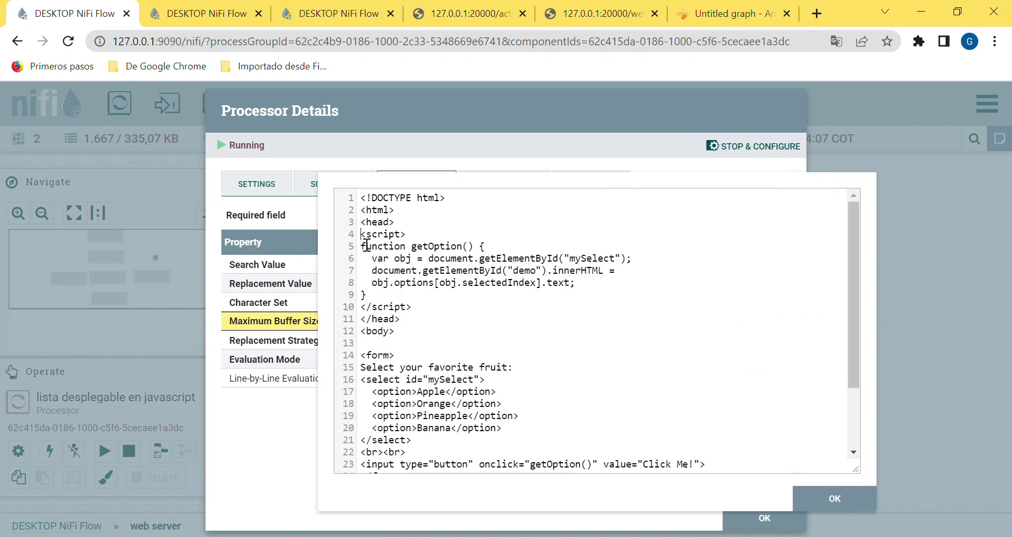
# Review the getOption script, fruit select form and demo paragraph in the lista desplegable en javascript processor's Replacement Value
pyautogui.moveTo(361, 234); pyautogui.dragTo(440, 314)
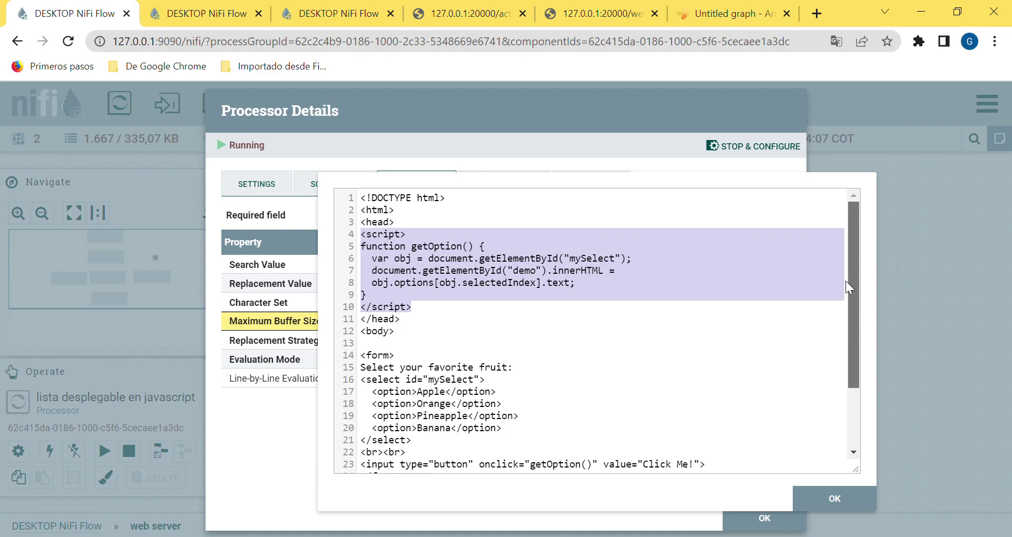
pyautogui.moveTo(849, 278); pyautogui.dragTo(858, 343)
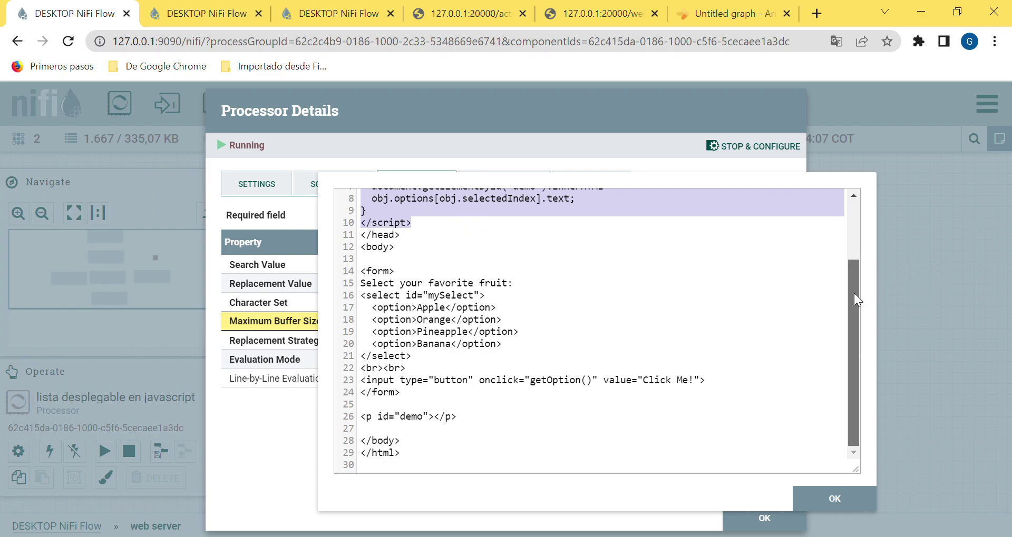
pyautogui.moveTo(854, 293); pyautogui.dragTo(849, 245)
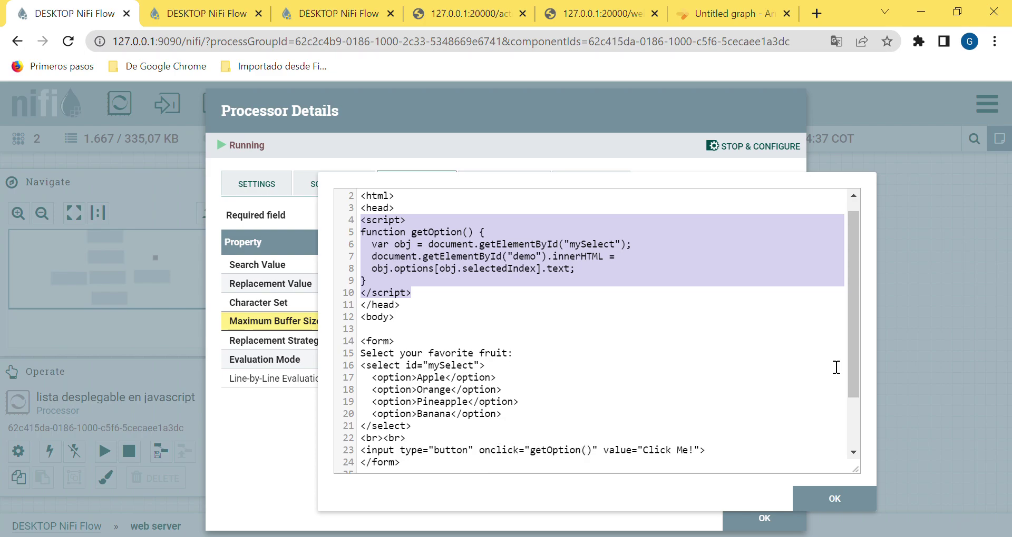
pyautogui.moveTo(852, 348); pyautogui.dragTo(864, 397)
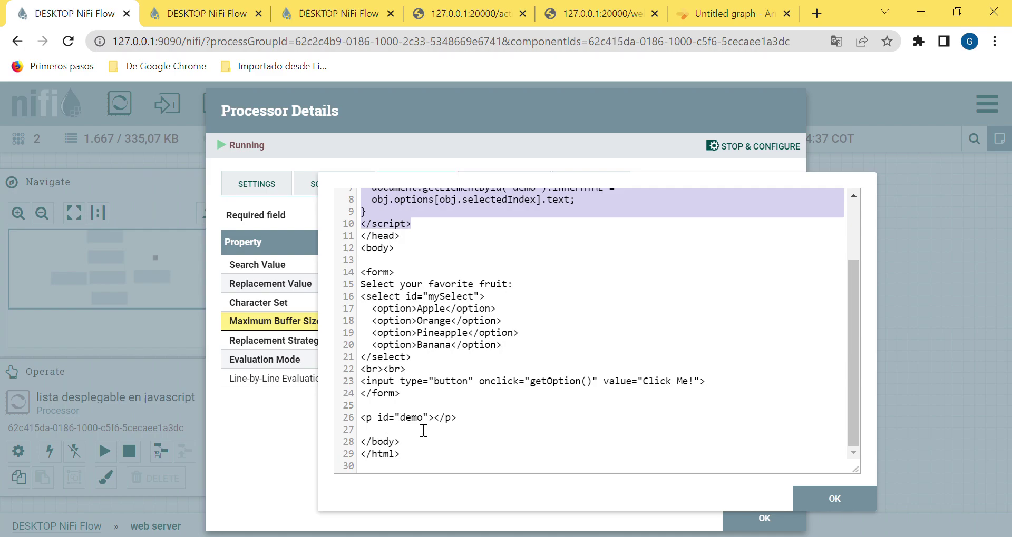
pyautogui.press('Escape')
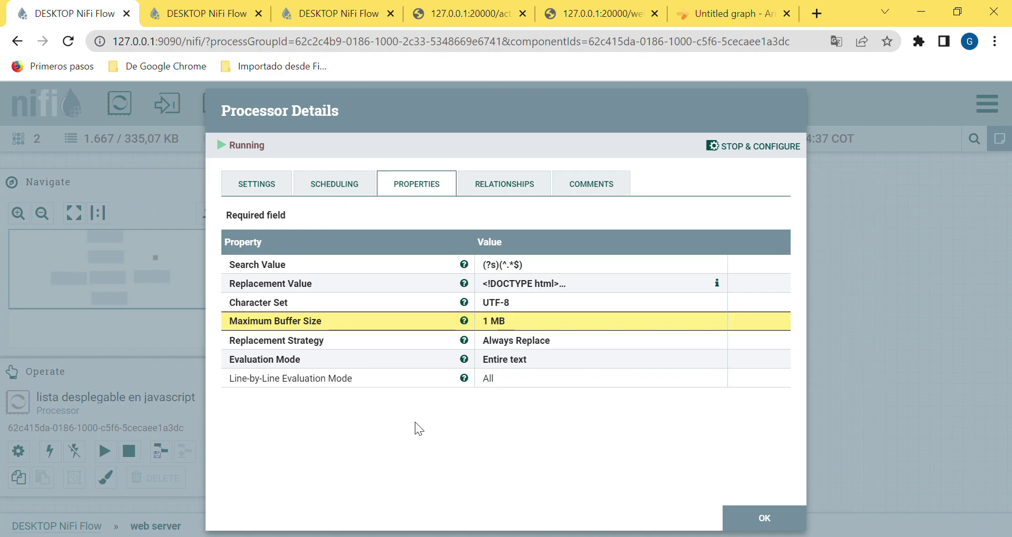
pyautogui.press('Escape')
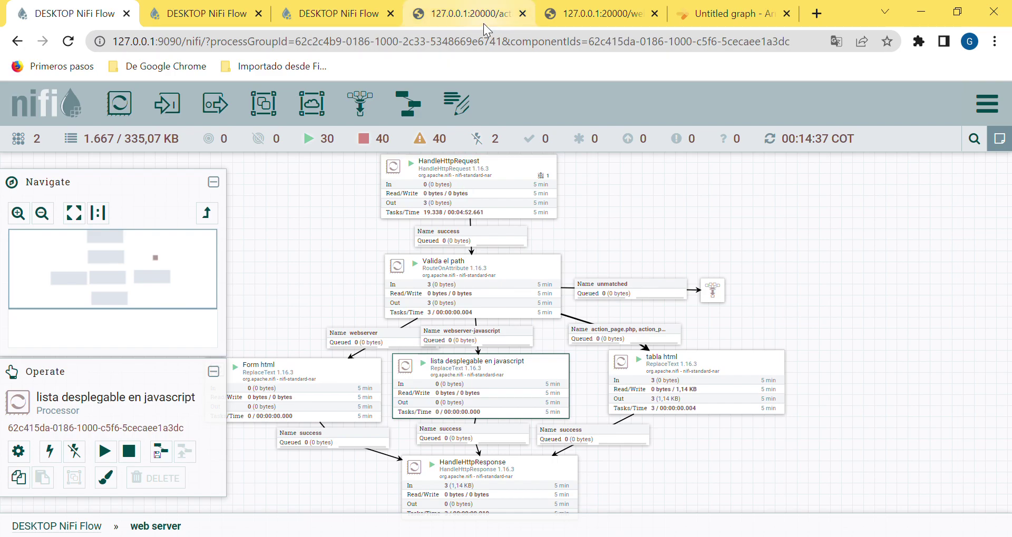
# Reload the served webserver-javascript page, choose Pineapple as the favorite fruit, and run the form's Click Me! action
pyautogui.click(565, 16)
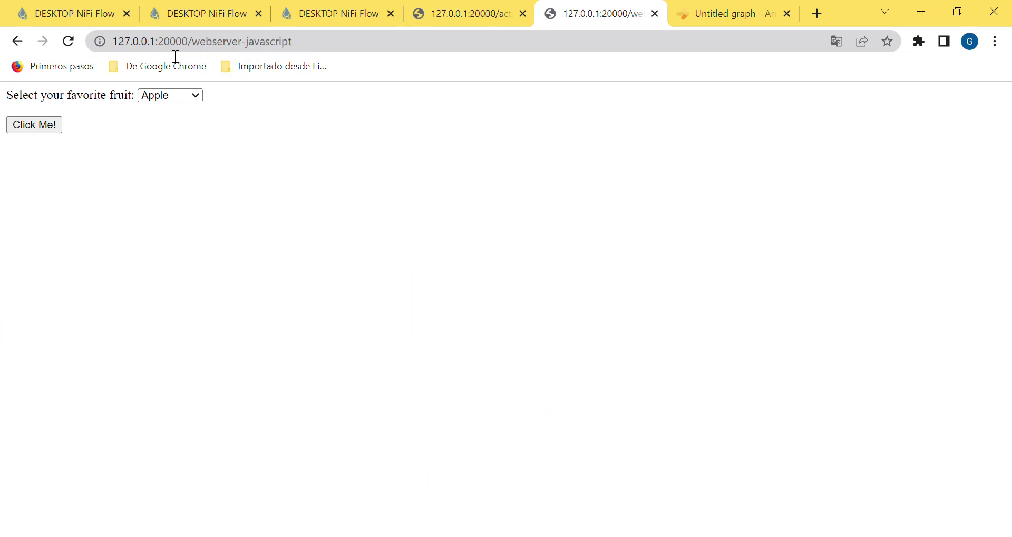
pyautogui.click(69, 42)
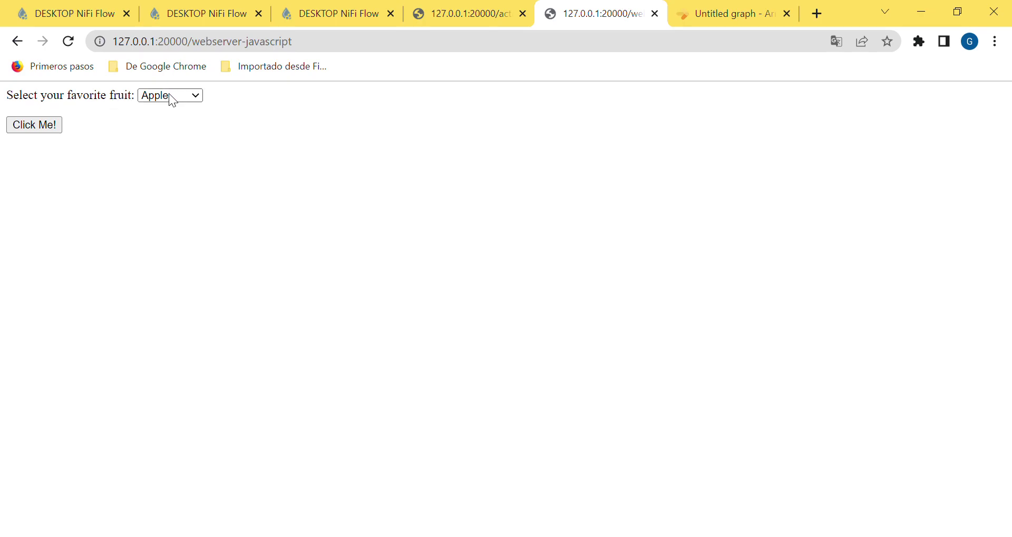
pyautogui.click(168, 119)
pyautogui.click(176, 96)
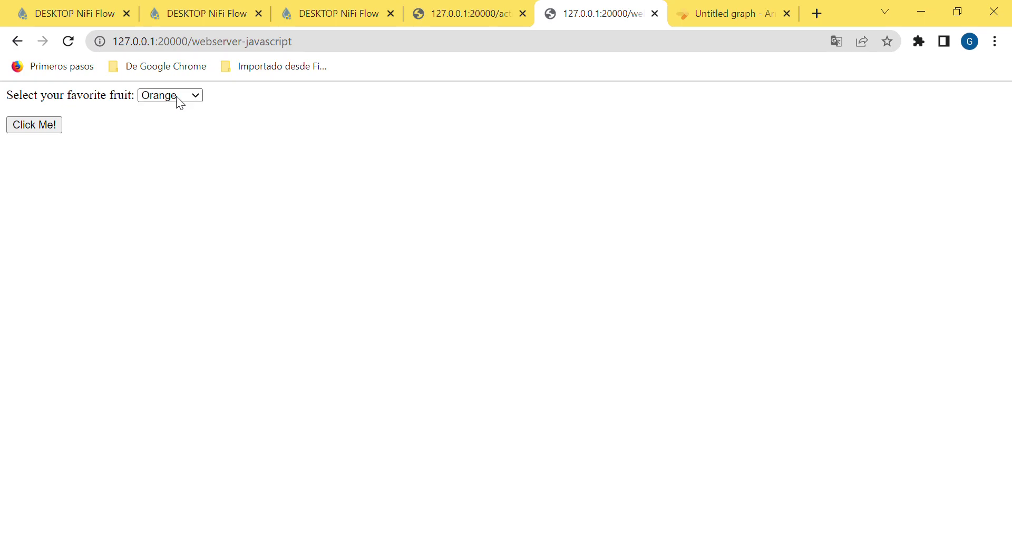
pyautogui.click(171, 134)
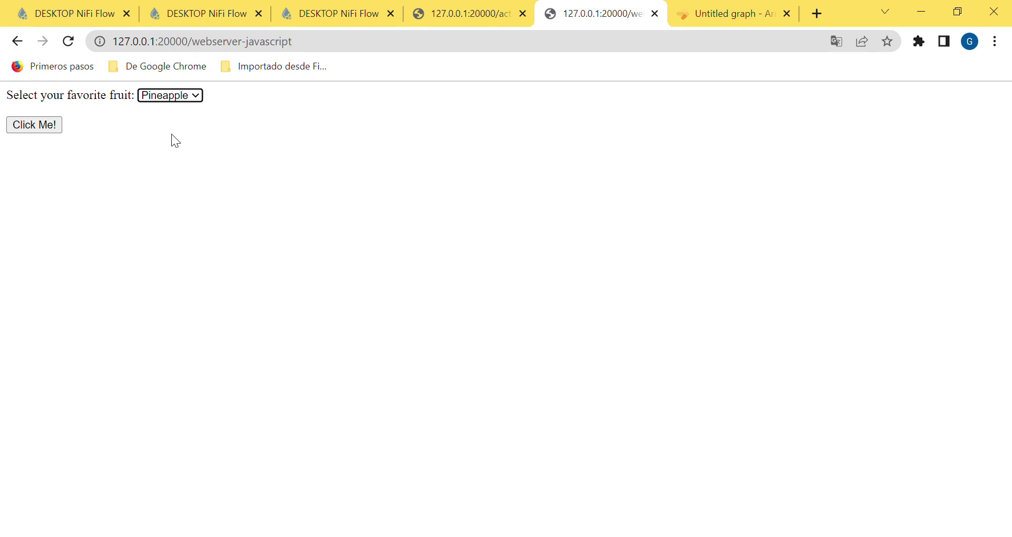
pyautogui.click(40, 128)
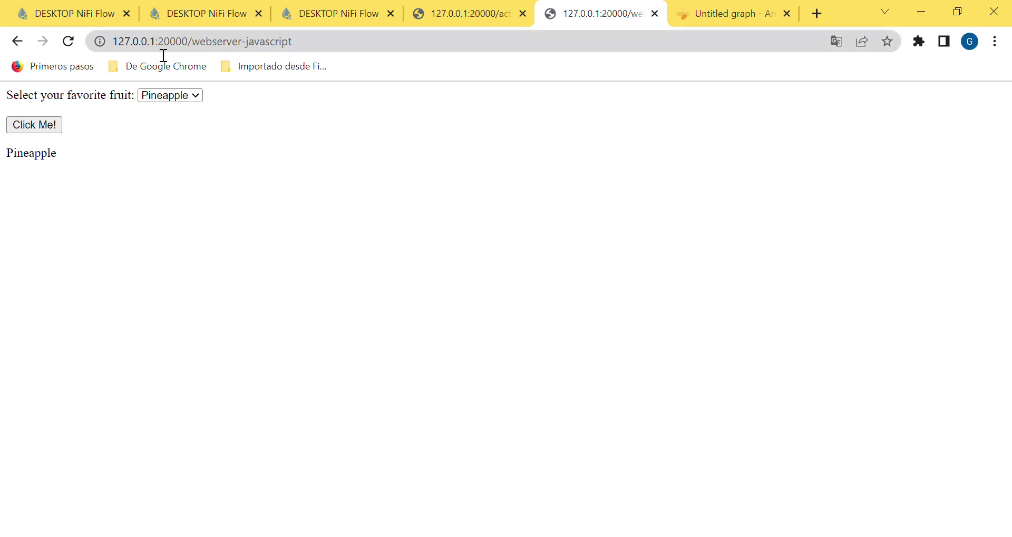
# Look through the other open NiFi views and check the lista desplegable en javascript processor's properties in the web server flow
pyautogui.click(316, 16)
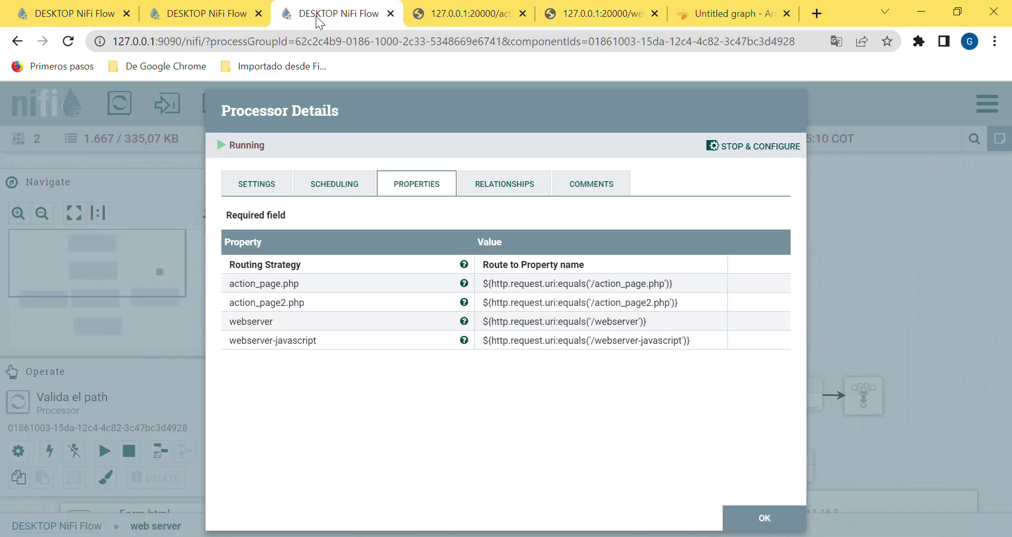
pyautogui.click(226, 17)
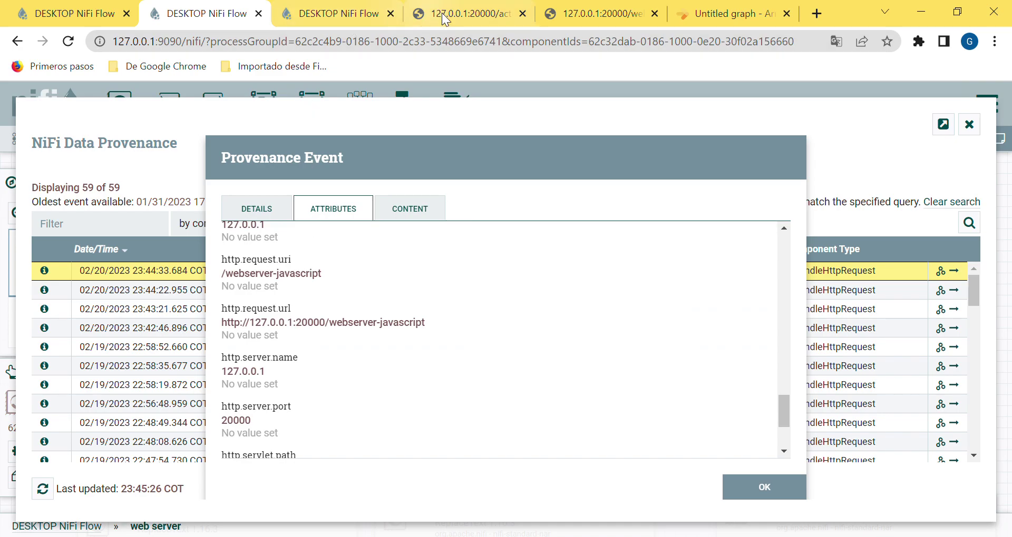
pyautogui.click(85, 15)
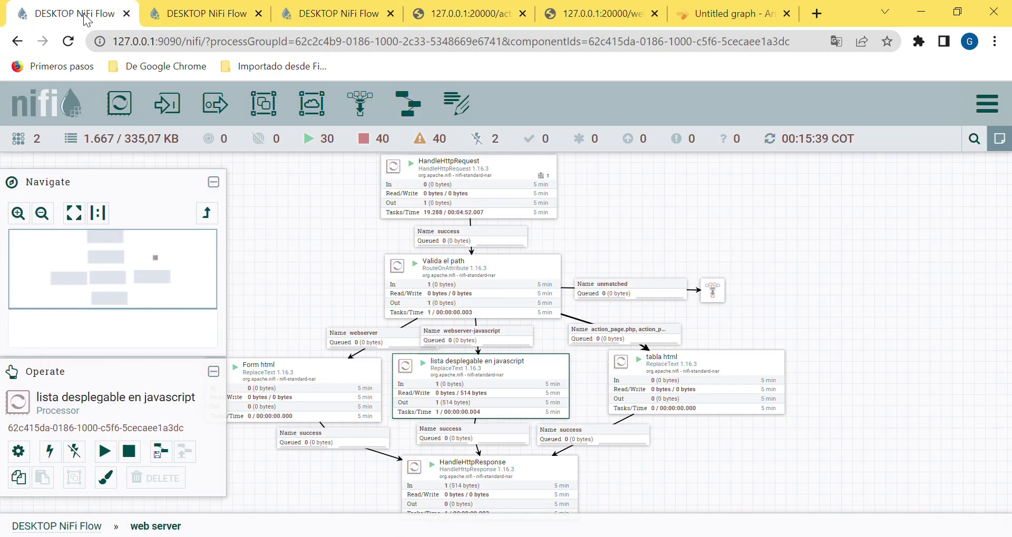
pyautogui.doubleClick(525, 386)
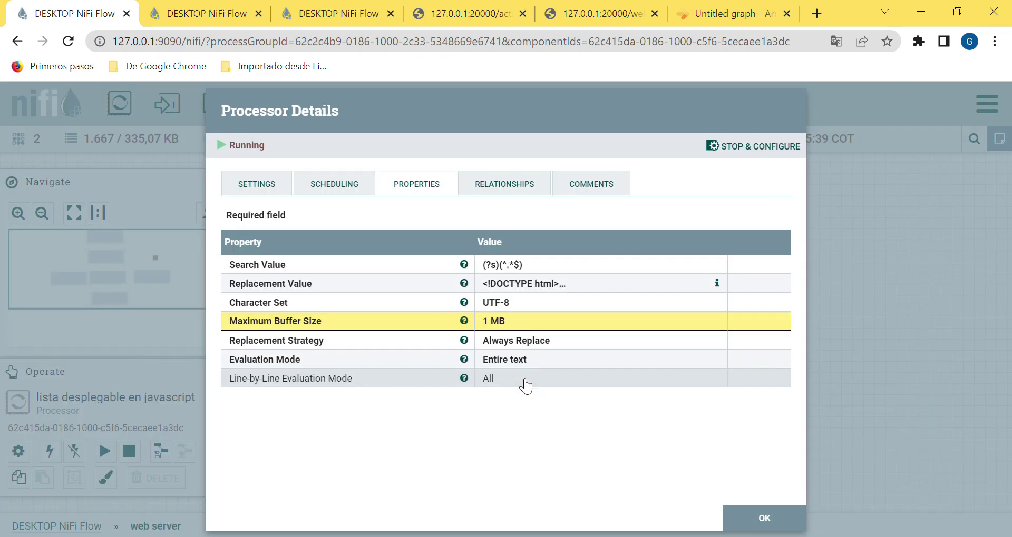
pyautogui.press('Escape')
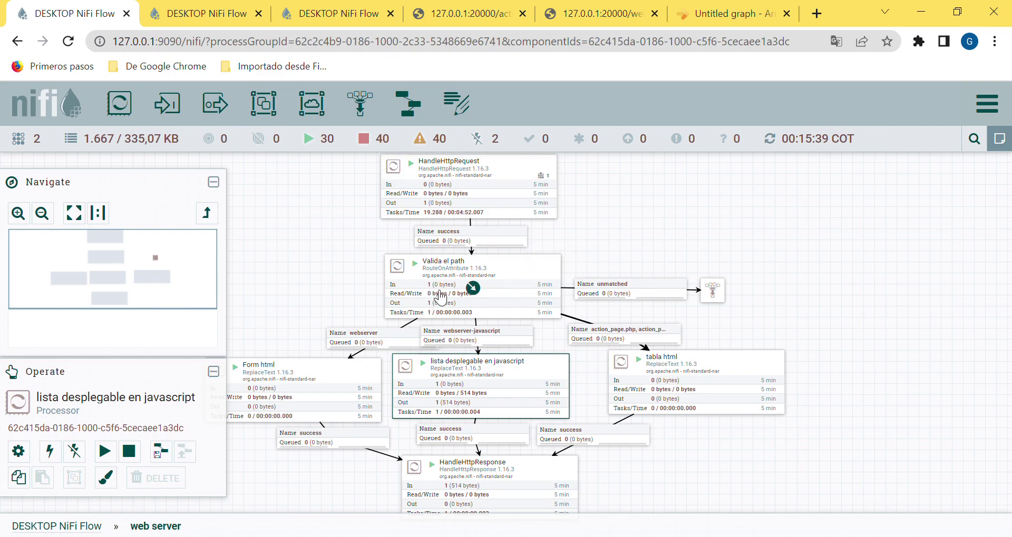
# Review the http.request.uri routing rules in the Valida el path processor's properties
pyautogui.click(522, 289)
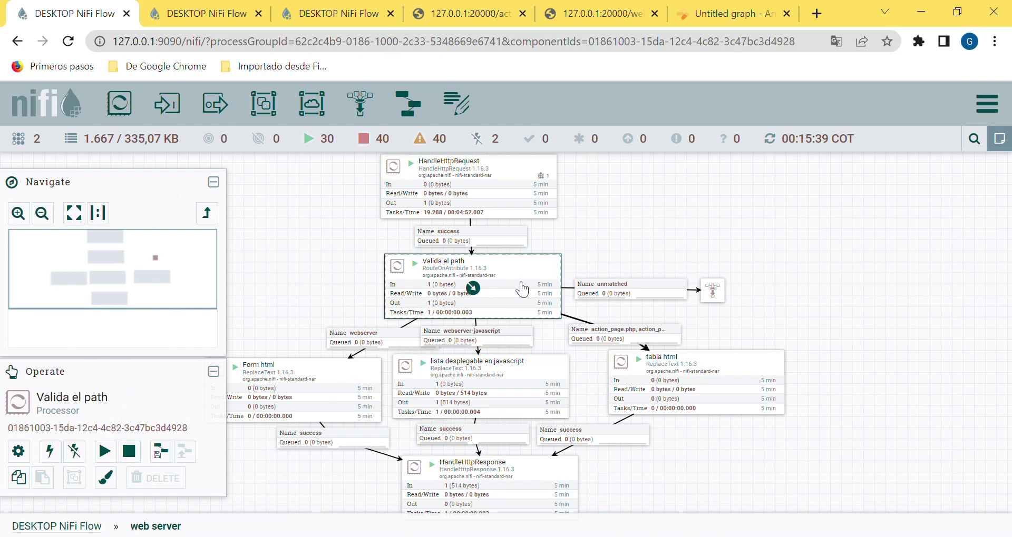
pyautogui.doubleClick(522, 288)
pyautogui.press('Escape')
pyautogui.doubleClick(443, 276)
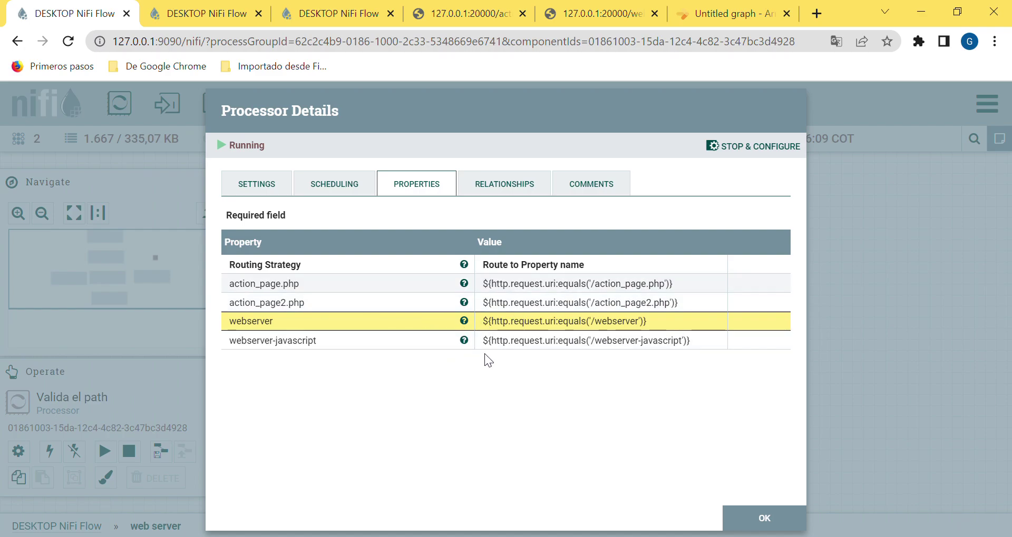
pyautogui.press('Escape')
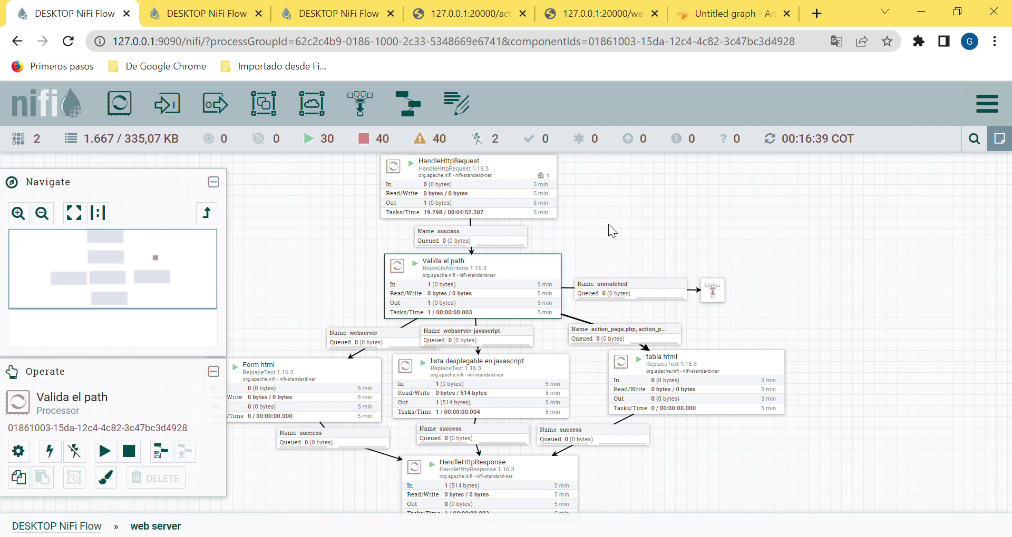
# Return from the served HTML table page to the webserver form and reload it with blank fields
pyautogui.click(468, 17)
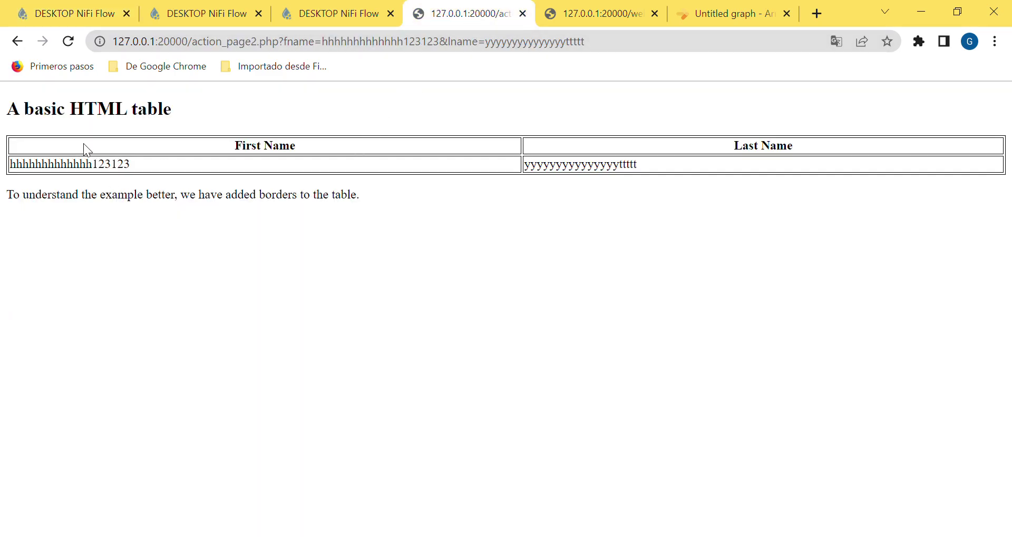
pyautogui.click(18, 42)
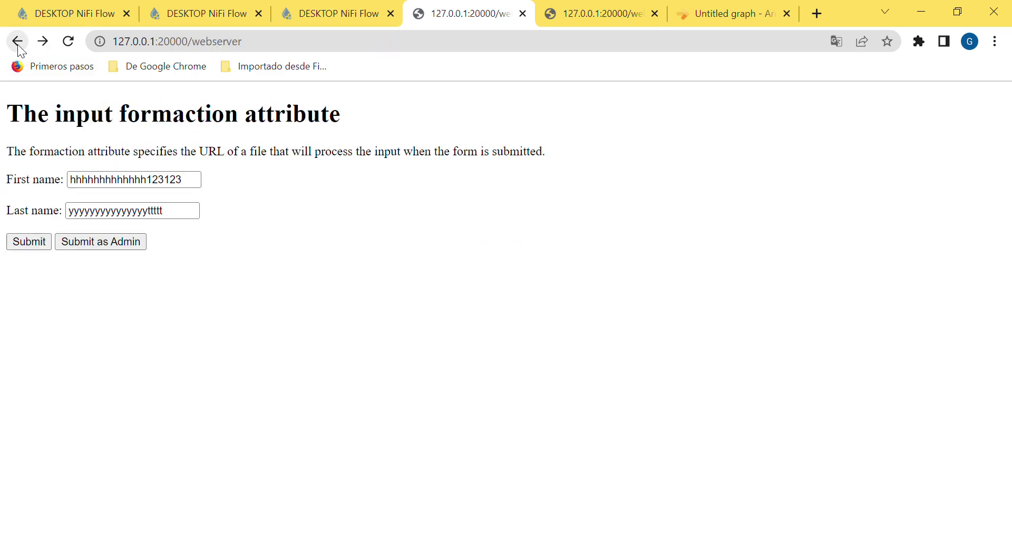
pyautogui.click(68, 41)
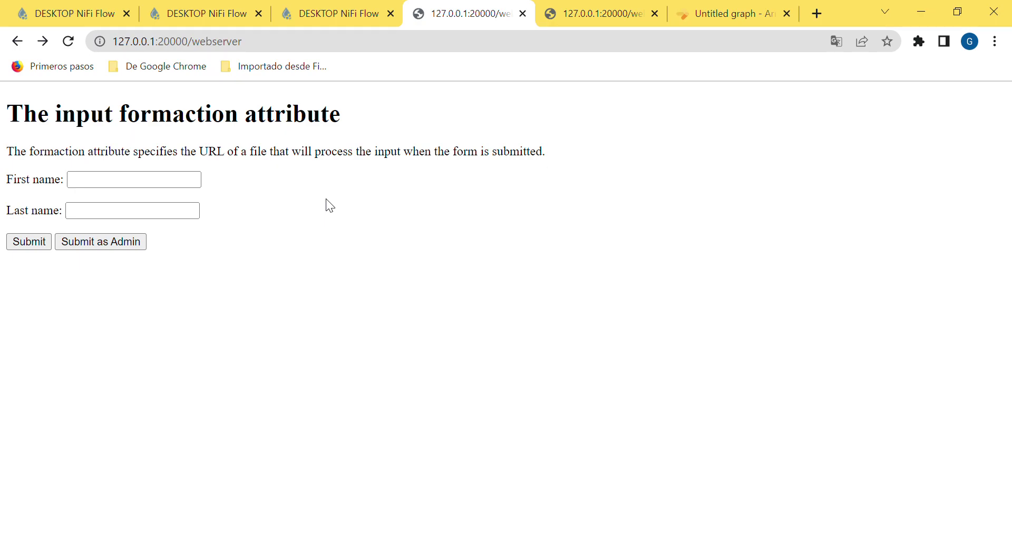
# Fill in First name with aaaaaaaaaaaaaaa and Last name with ssssssssssss, and submit the form as admin
pyautogui.click(167, 185)
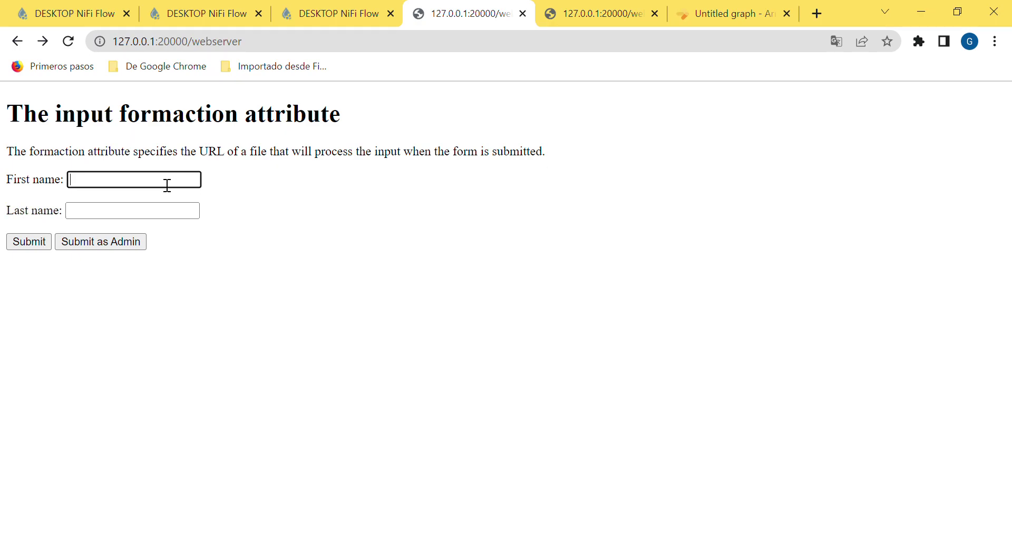
pyautogui.click(165, 234)
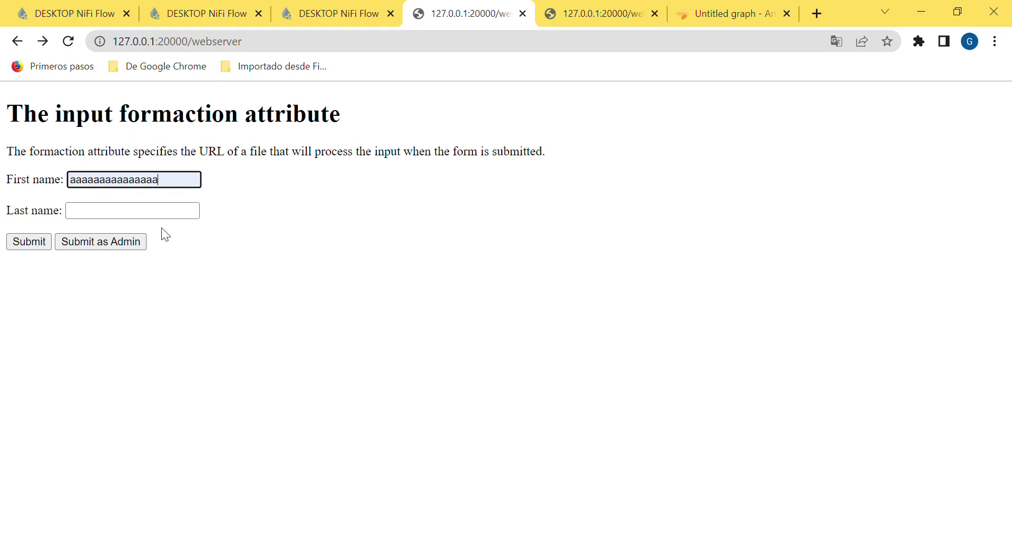
pyautogui.click(146, 216)
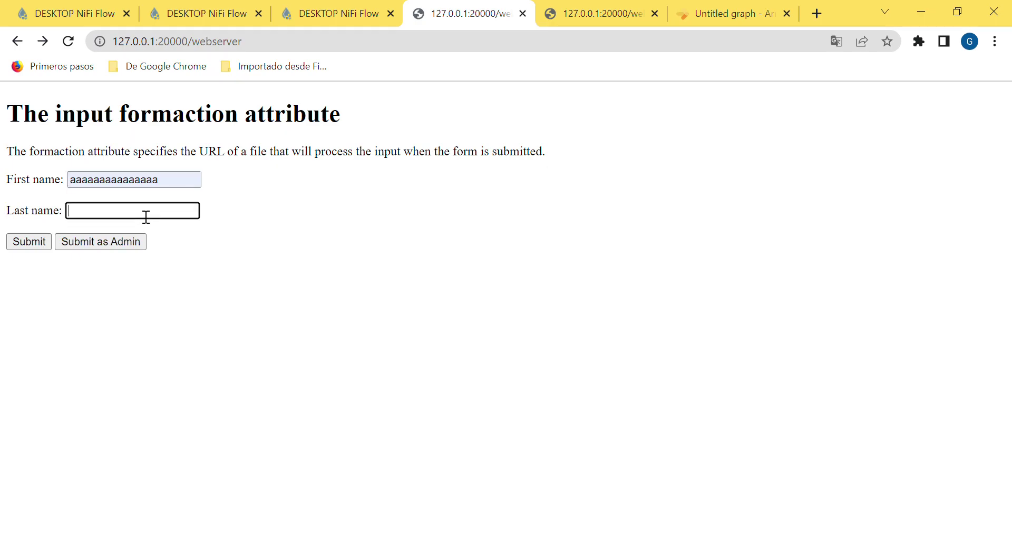
pyautogui.click(169, 266)
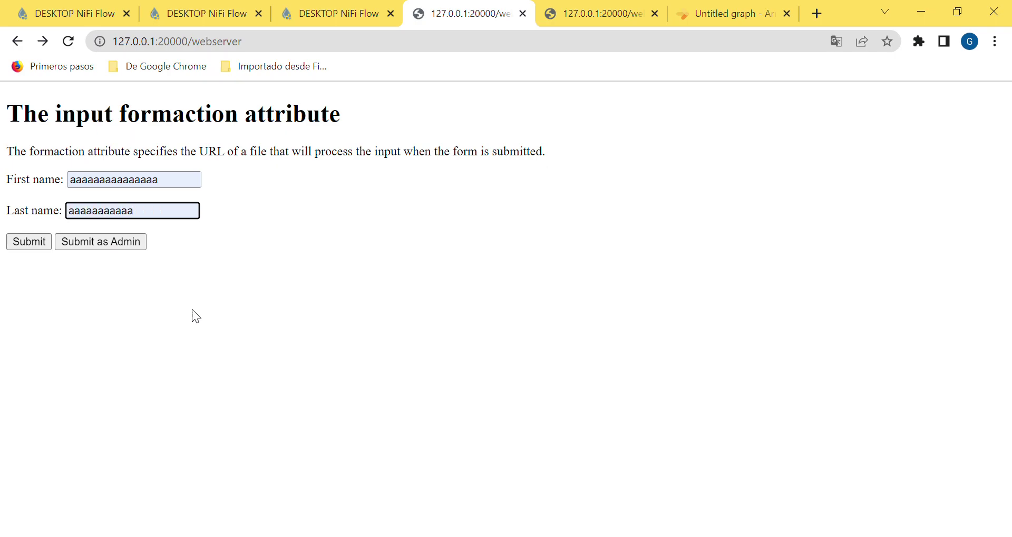
pyautogui.click(117, 242)
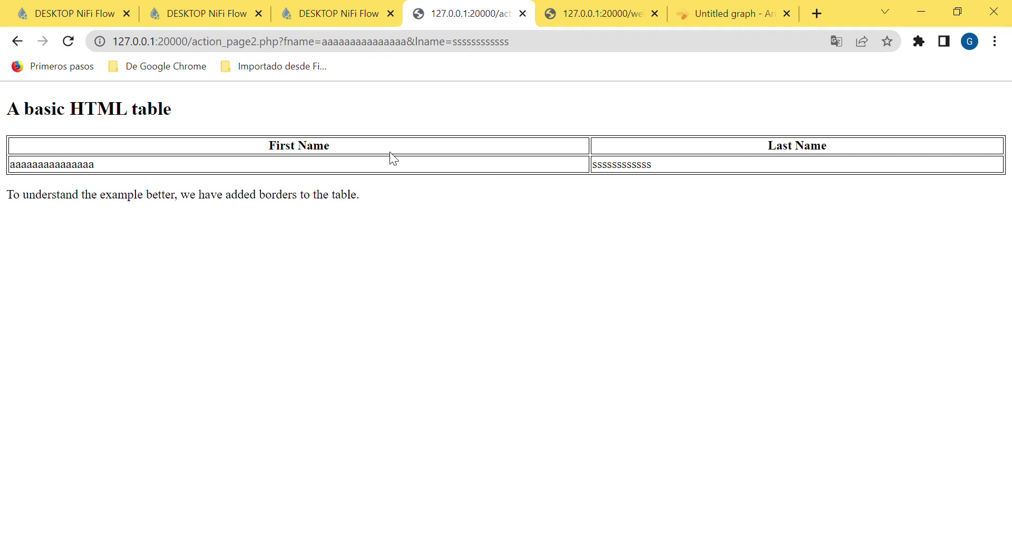
# Revisit the served fruit list and table pages, and recheck the select options in the lista desplegable en javascript processor's Replacement Value
pyautogui.click(585, 14)
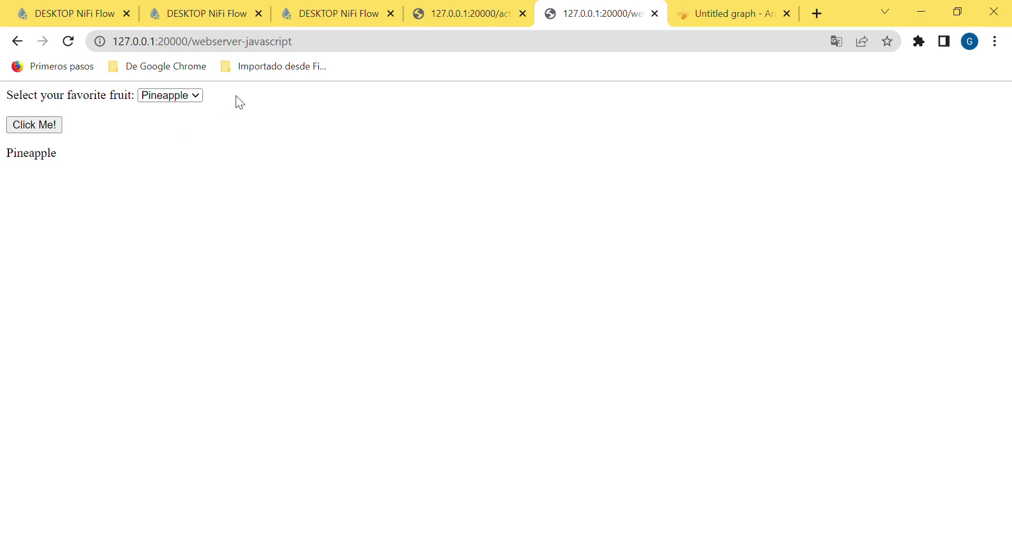
pyautogui.click(437, 18)
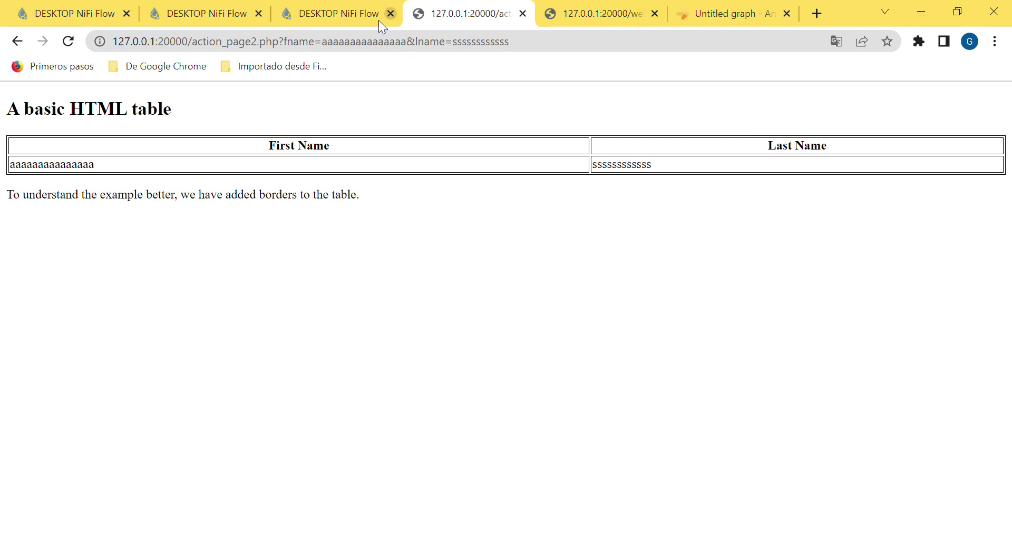
pyautogui.click(84, 19)
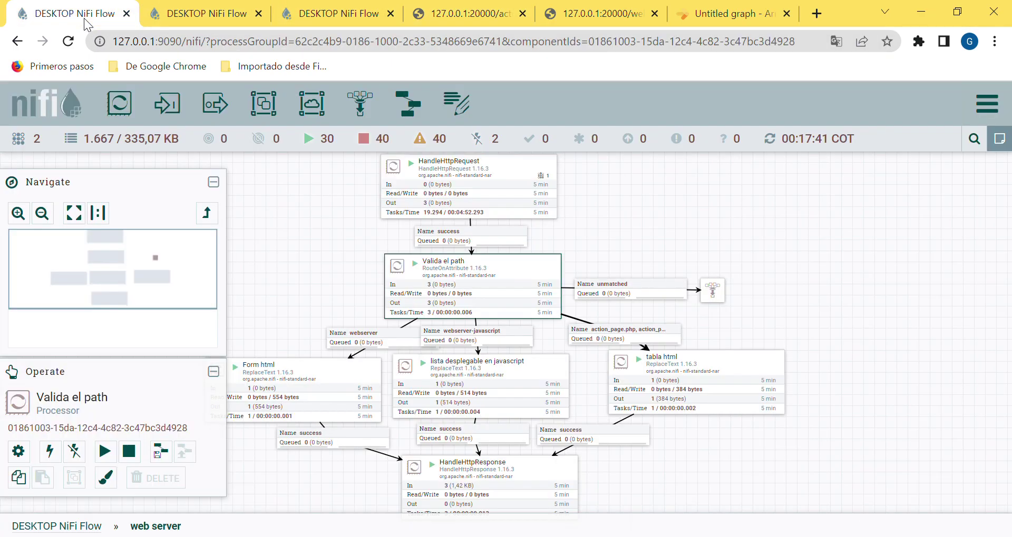
pyautogui.click(529, 391)
pyautogui.doubleClick(529, 390)
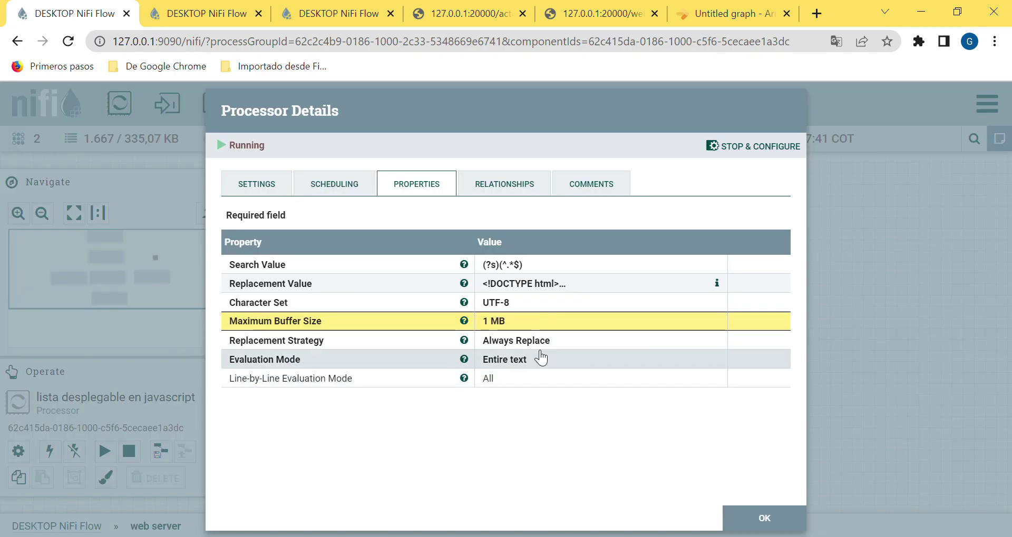
pyautogui.click(565, 289)
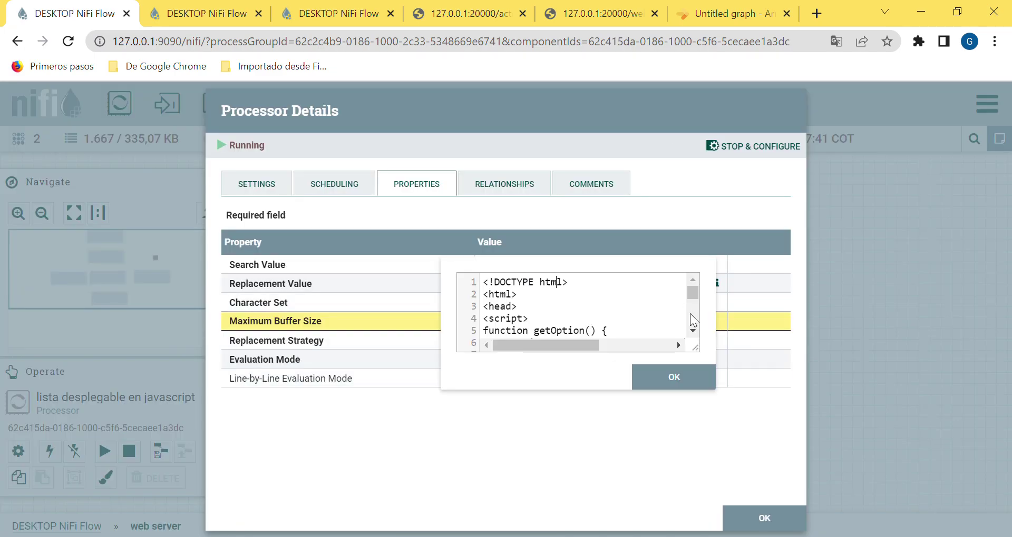
pyautogui.moveTo(693, 295); pyautogui.dragTo(694, 302)
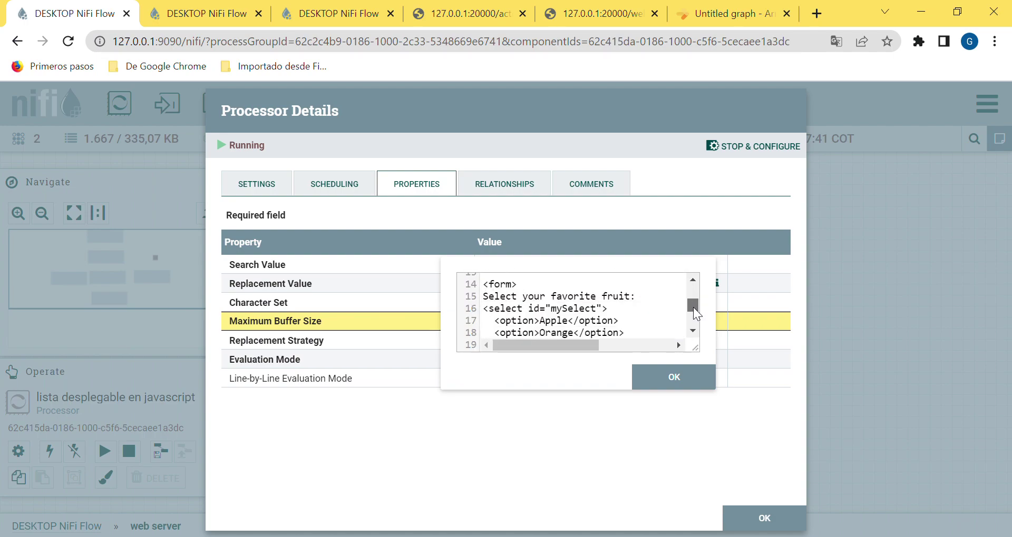
pyautogui.scroll(-1, 694, 308)
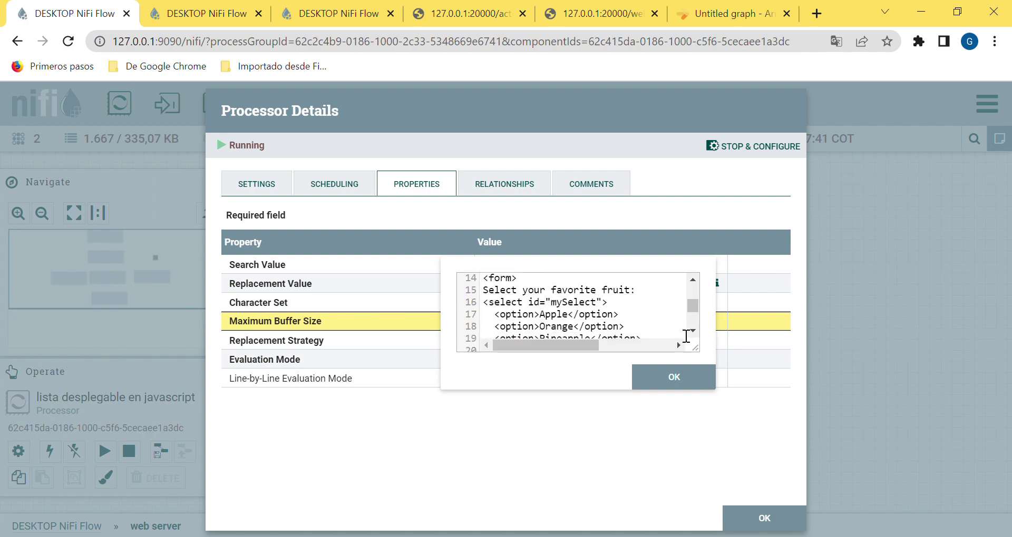
pyautogui.click(694, 330)
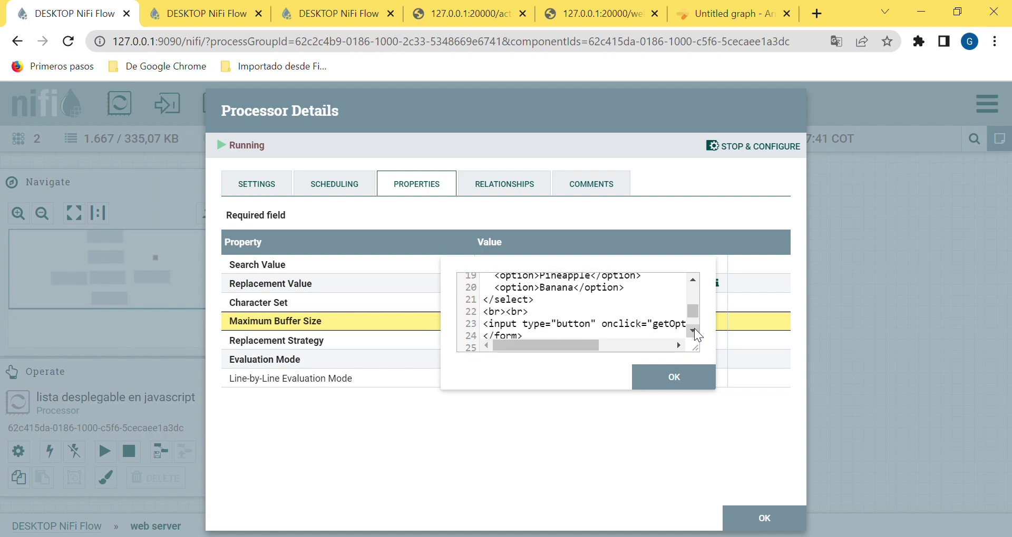
pyautogui.click(692, 279)
pyautogui.click(692, 280)
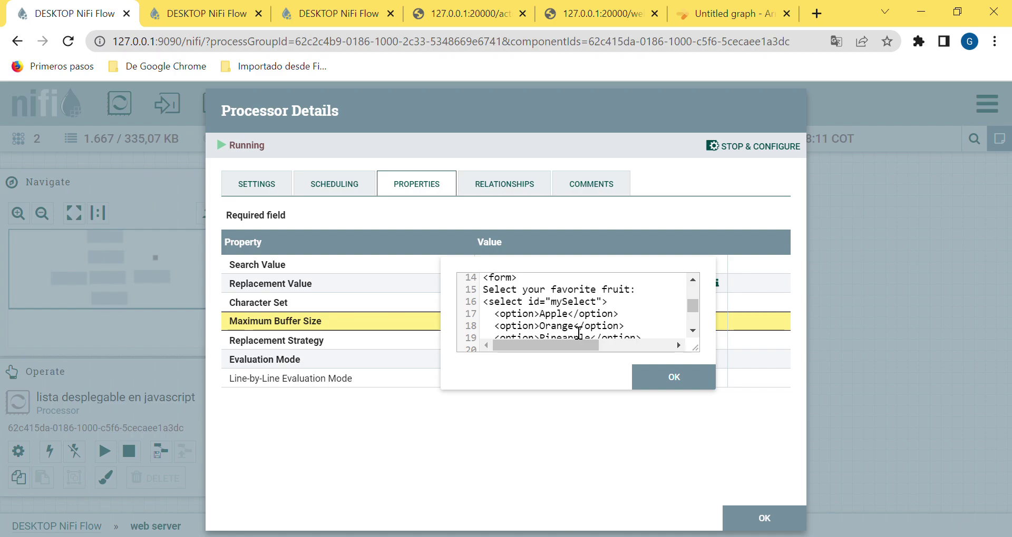
pyautogui.press('Escape')
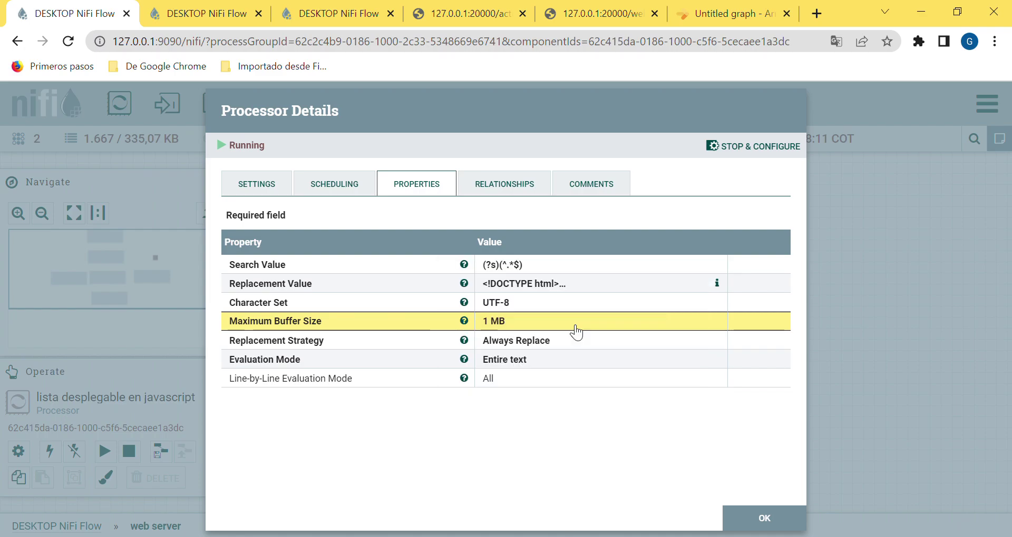
pyautogui.press('Escape')
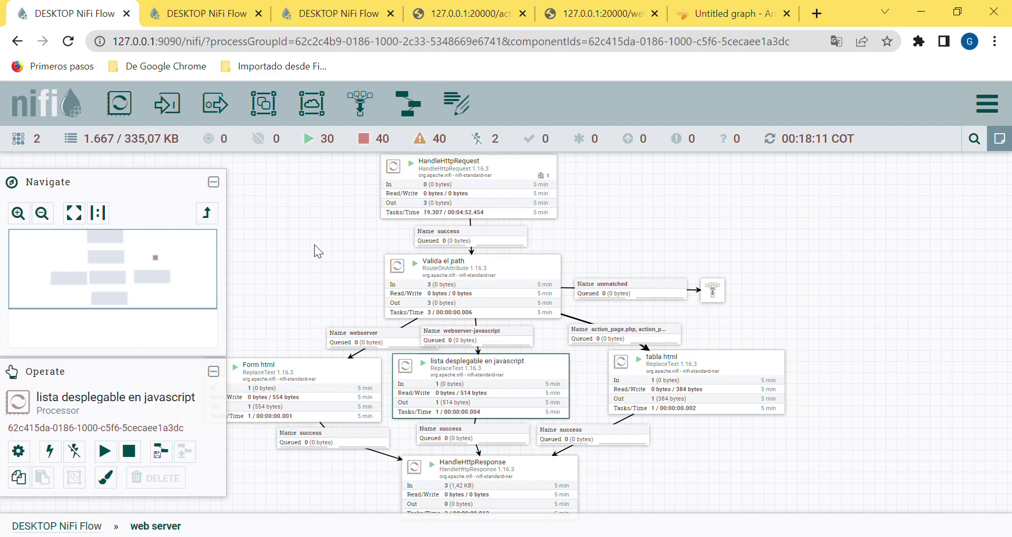
# Switch to the web architecture graph in Arrows.app
pyautogui.click(712, 16)
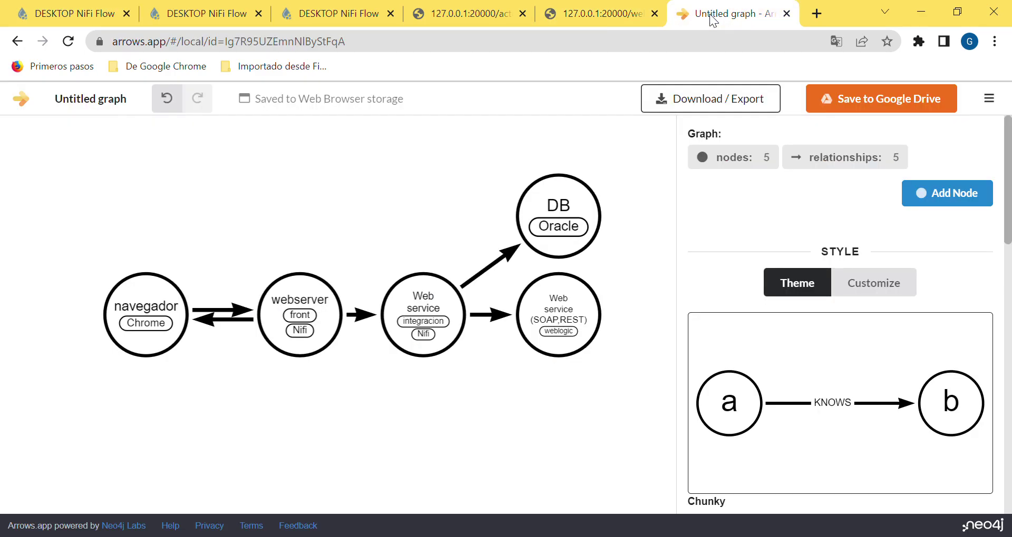